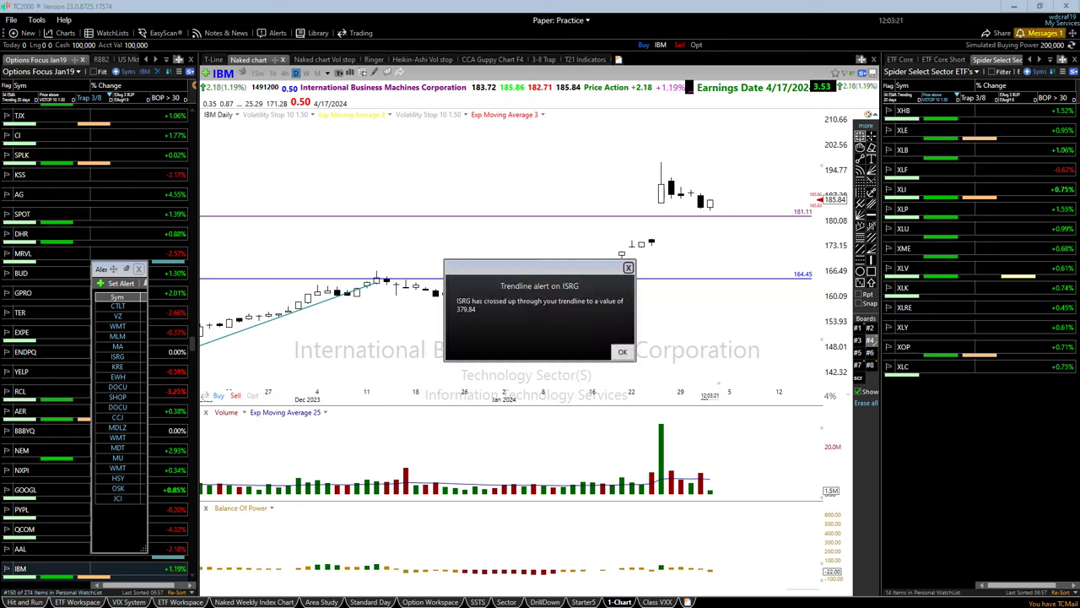
Dismiss the ISRG alert and draw a rising trendline on IBM's daily chart from below the early-January low to beyond the latest candle
click(622, 351)
scroll(620, 376, up, 1)
scroll(619, 377, up, 1)
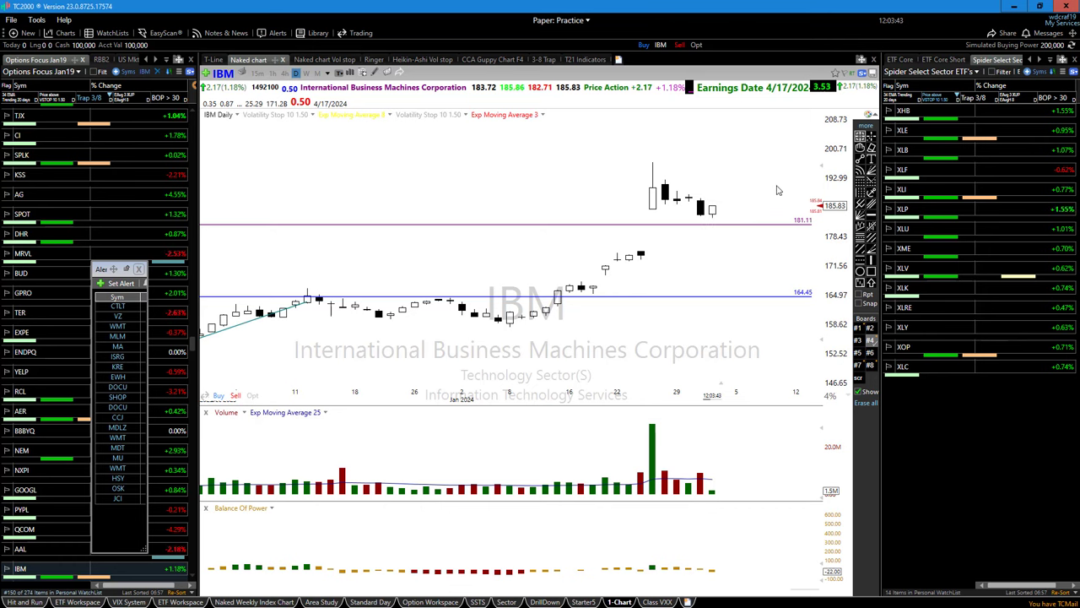
scroll(704, 386, down, 2)
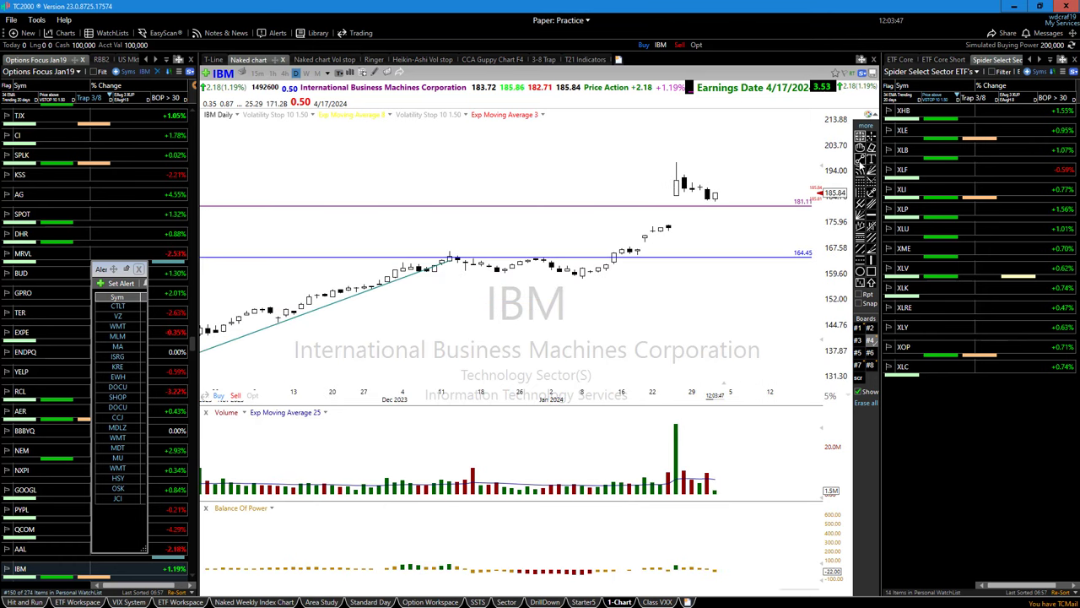
click(860, 159)
drag(583, 285, 754, 184)
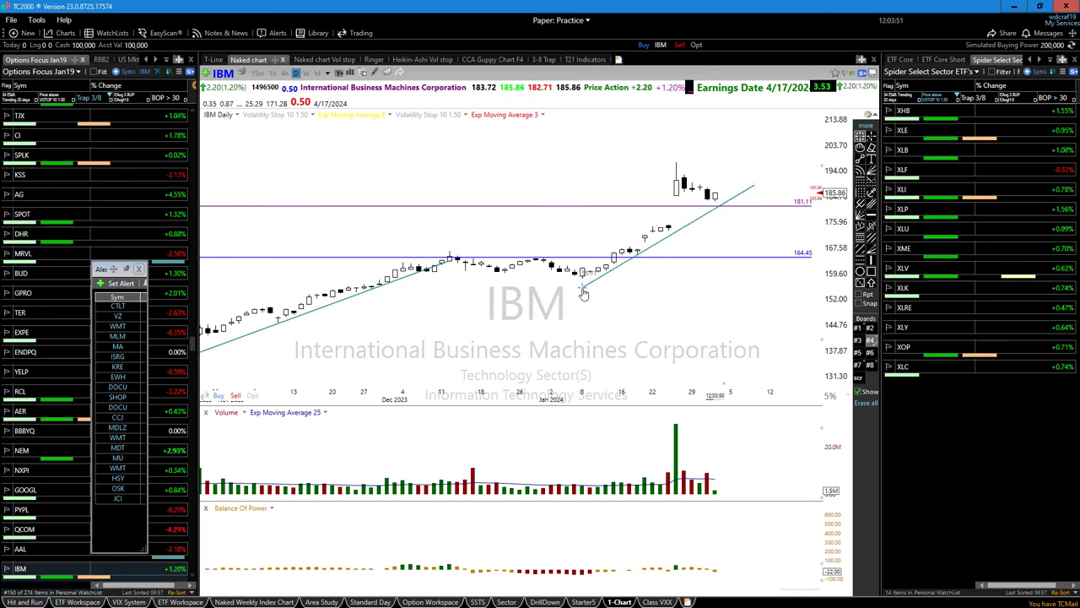
click(685, 217)
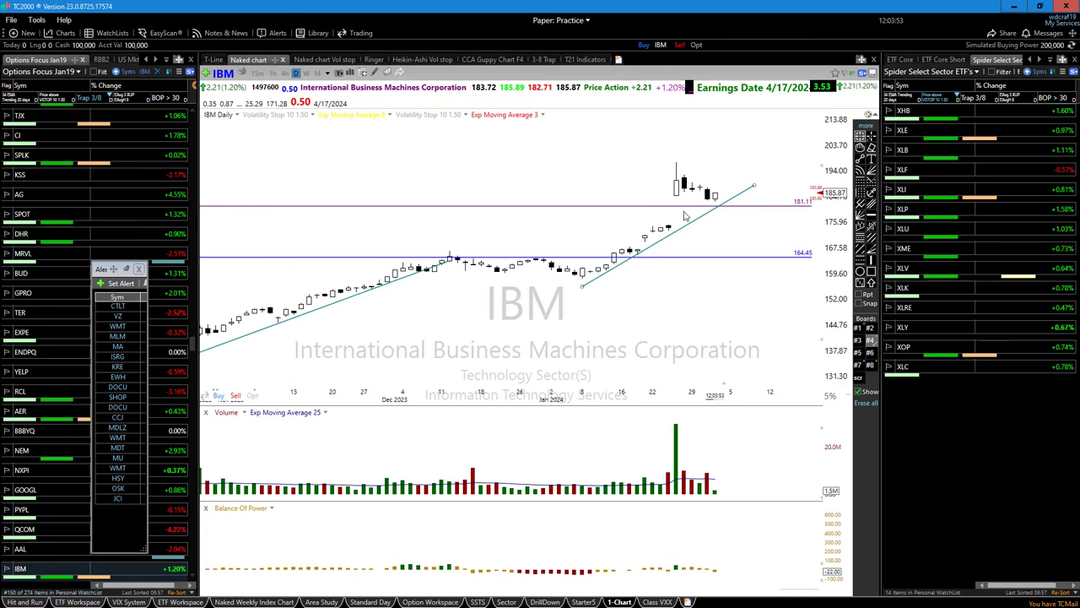
Examine IBM's long-term weekly price history around the 181.11 level and return to the recent daily candles
scroll(707, 336, down, 10)
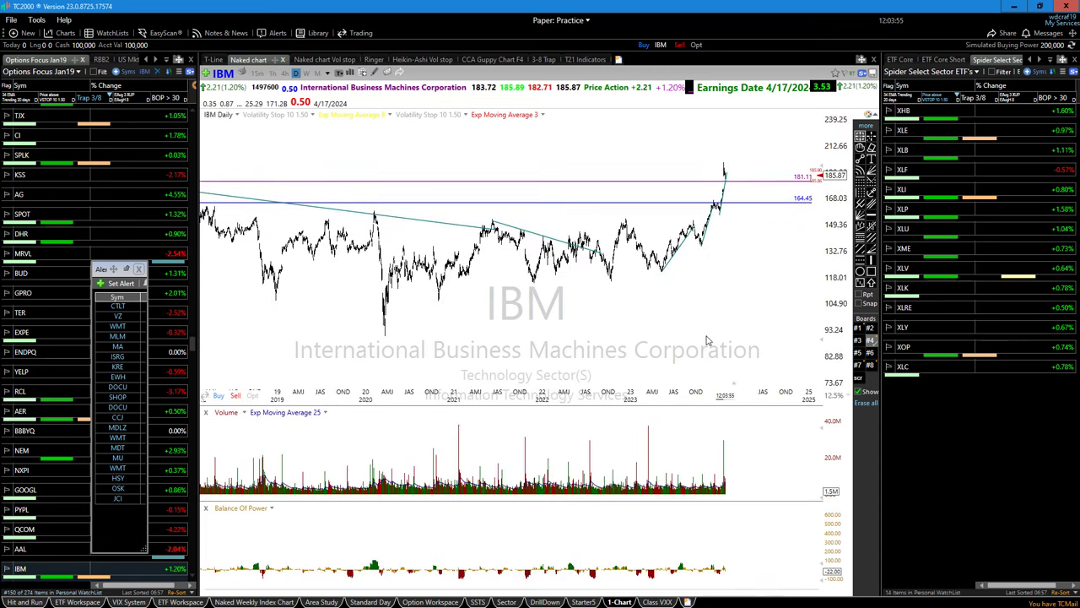
scroll(707, 344, down, 3)
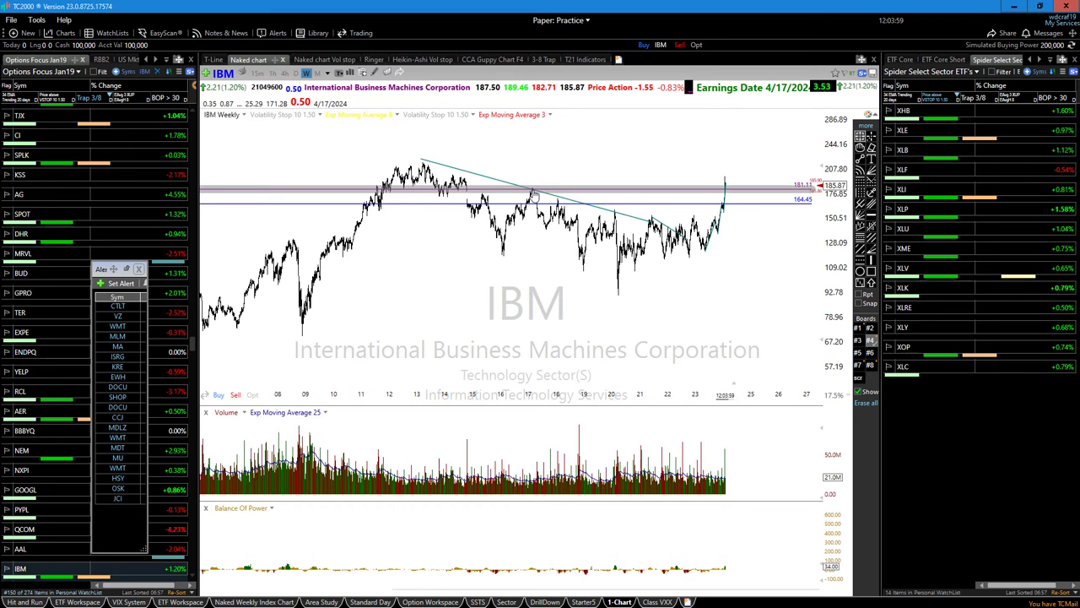
mouse_move(533, 195)
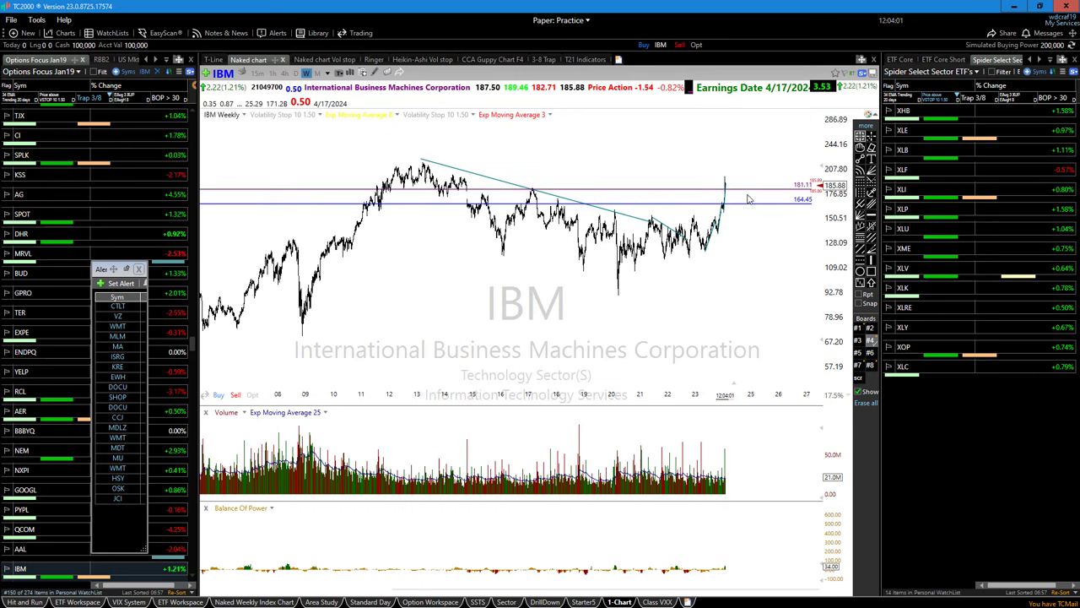
scroll(607, 350, up, 3)
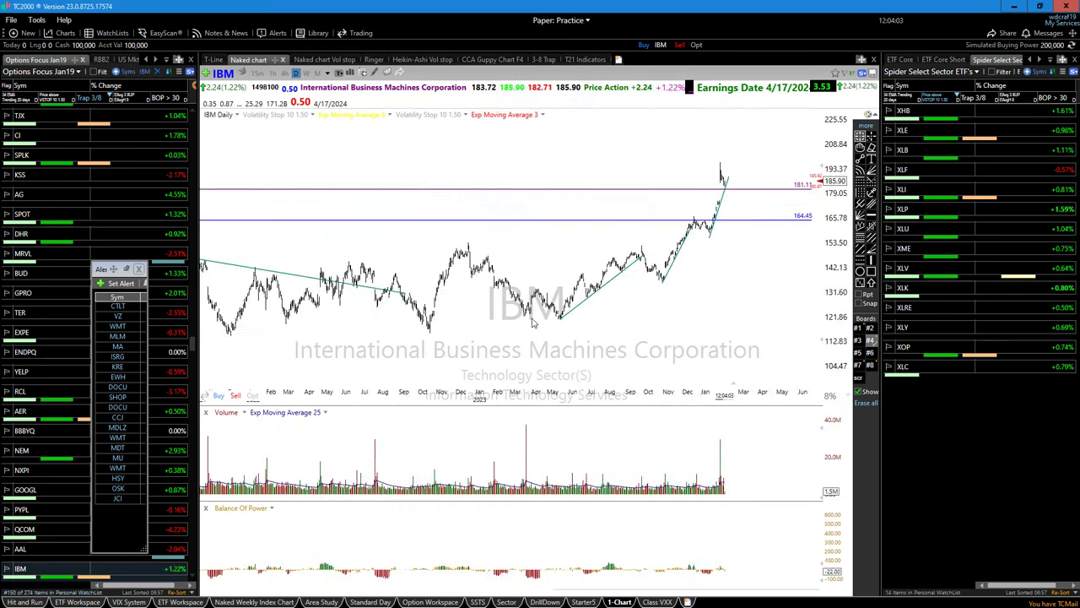
scroll(461, 279, up, 5)
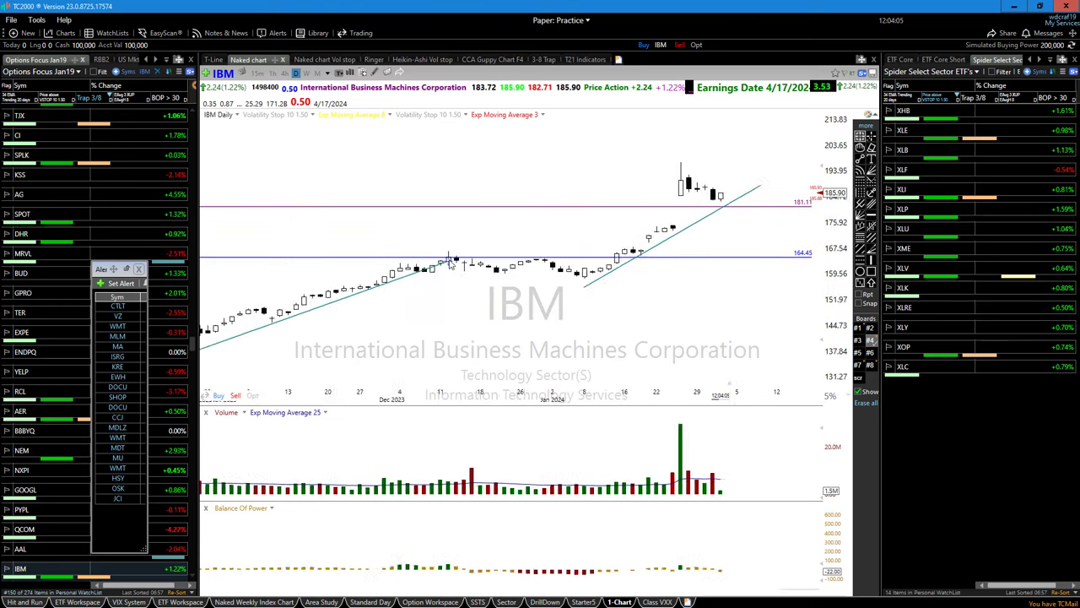
scroll(449, 260, down, 1)
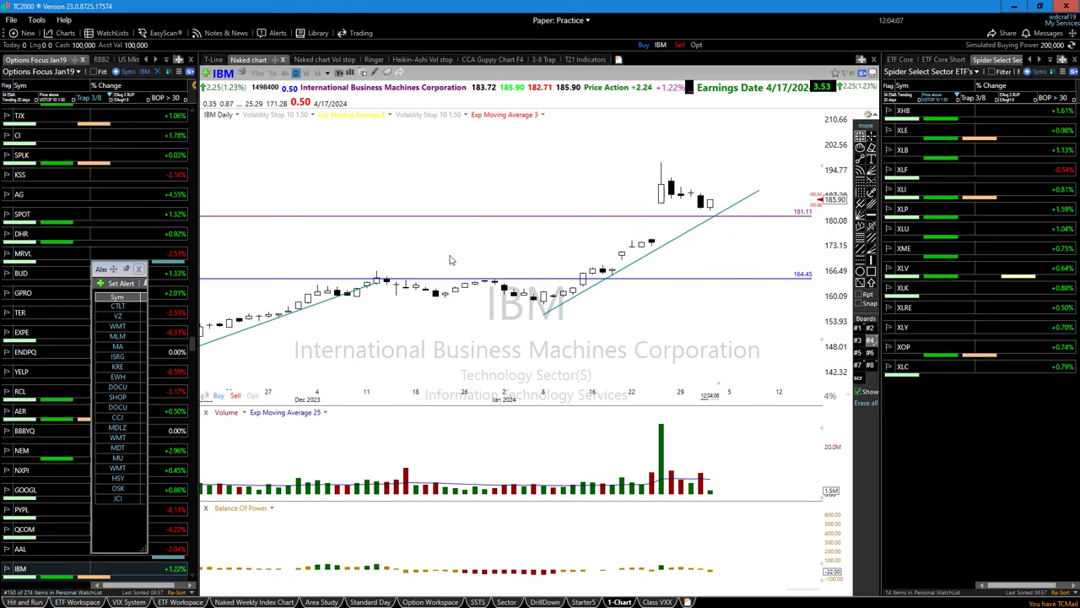
scroll(449, 260, down, 1)
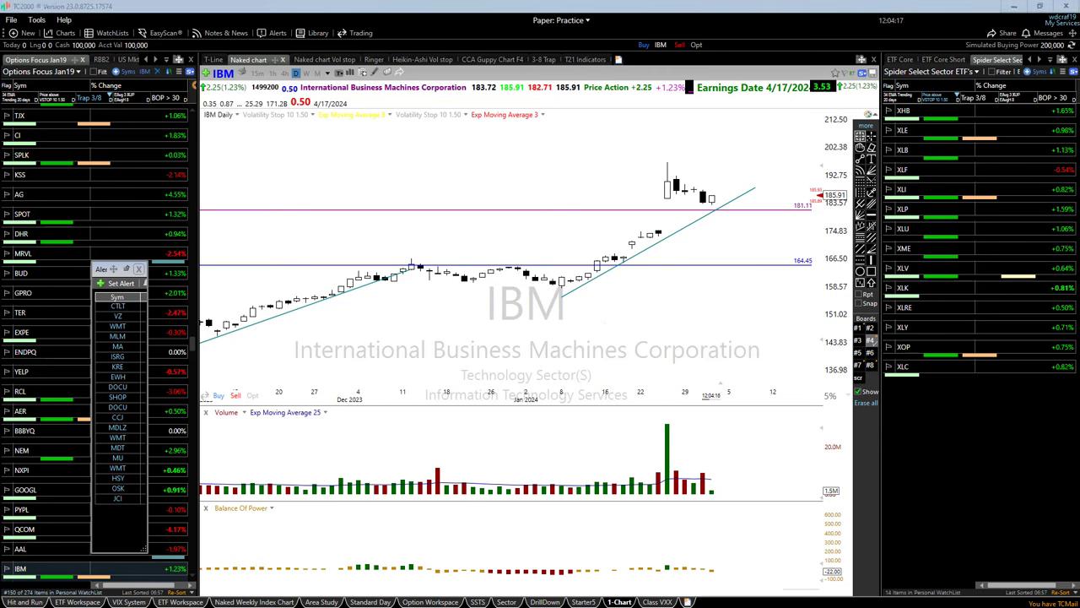
Switch to the PaperMoney trading platform, load IBM and expand its 15 MAR 24 option chain
key(alt+Tab)
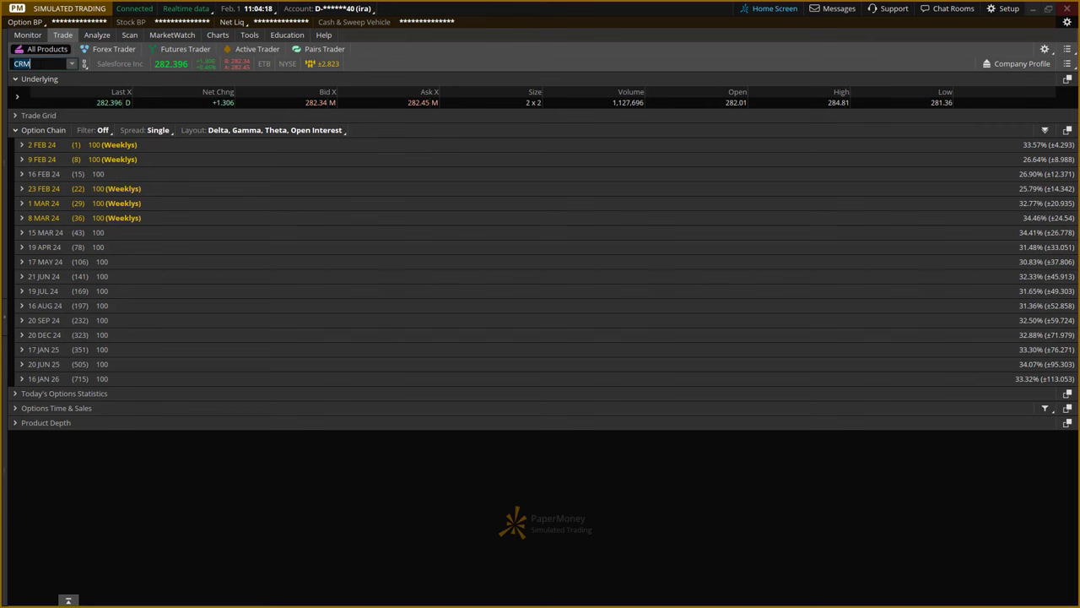
text(IBM)
key(Return)
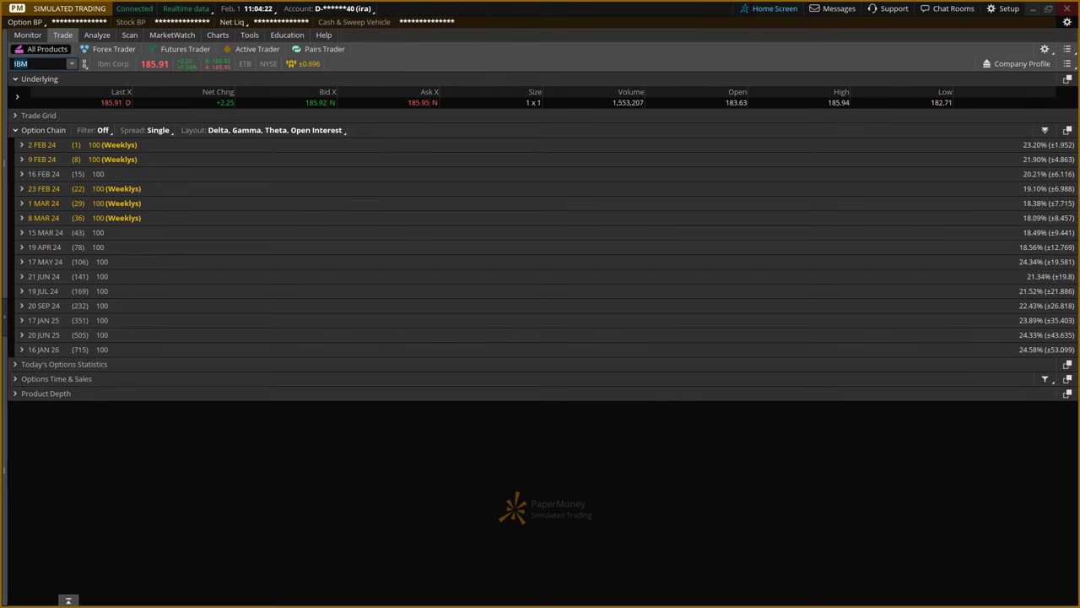
click(48, 235)
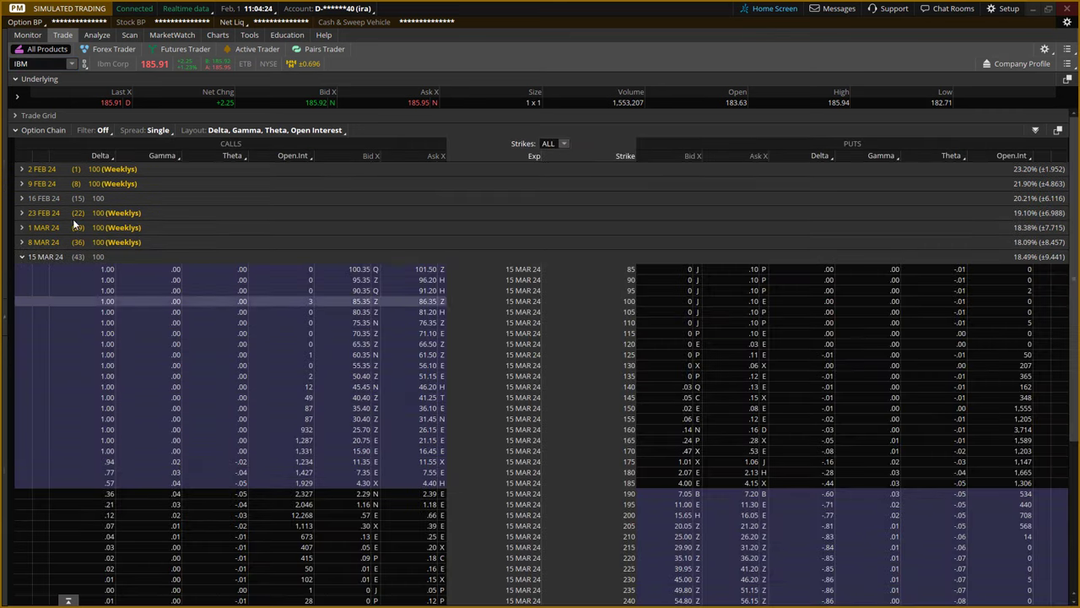
scroll(337, 556, down, 1)
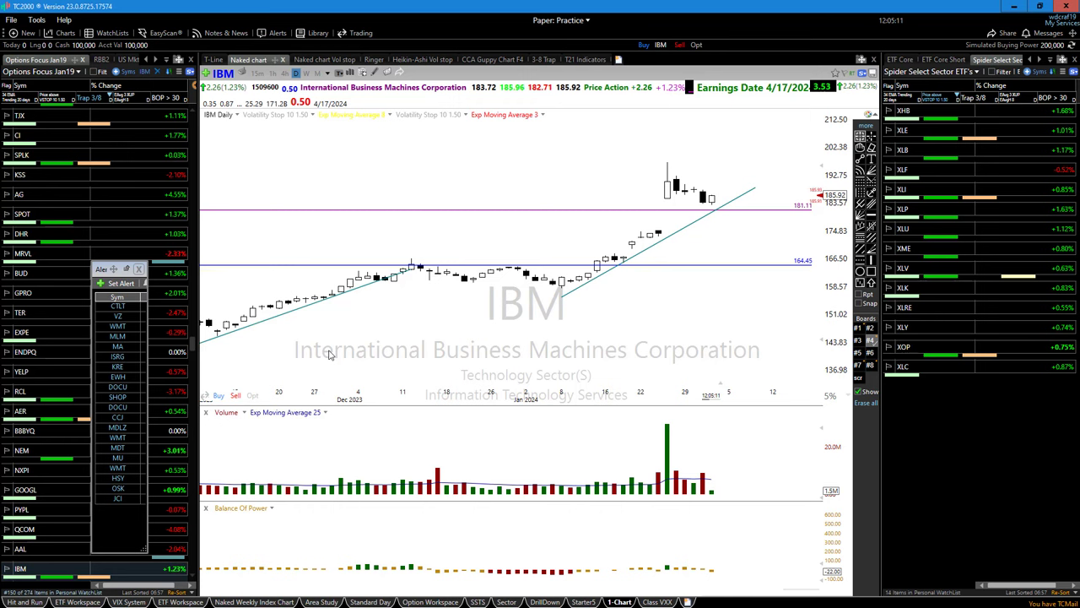
Draw a short trendline across the candles after the late-January gap and level it horizontally near 187.70
scroll(322, 346, up, 2)
scroll(322, 346, down, 2)
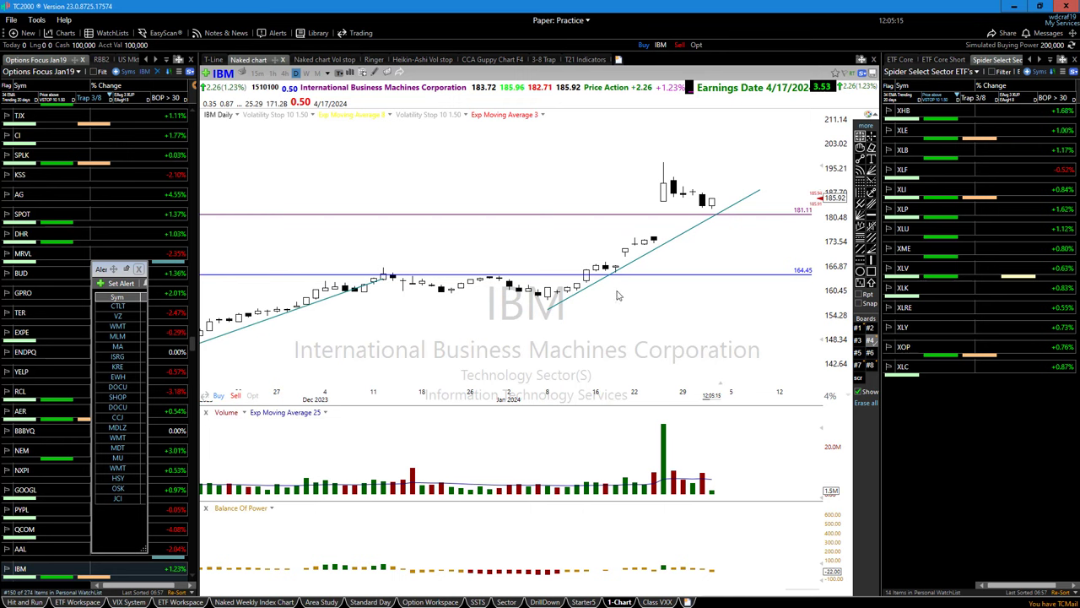
click(861, 158)
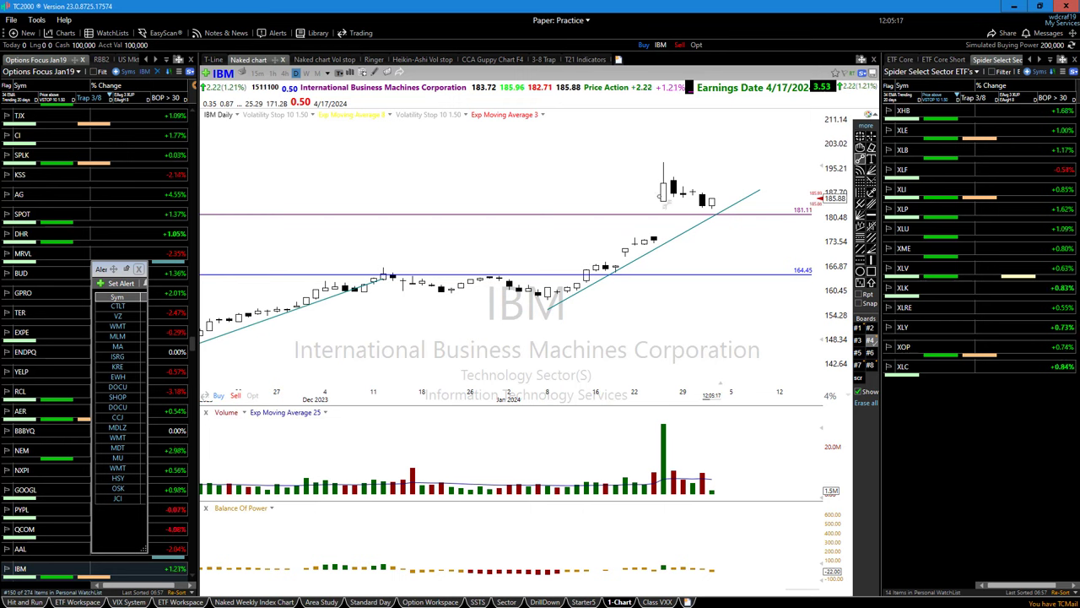
drag(652, 193, 751, 191)
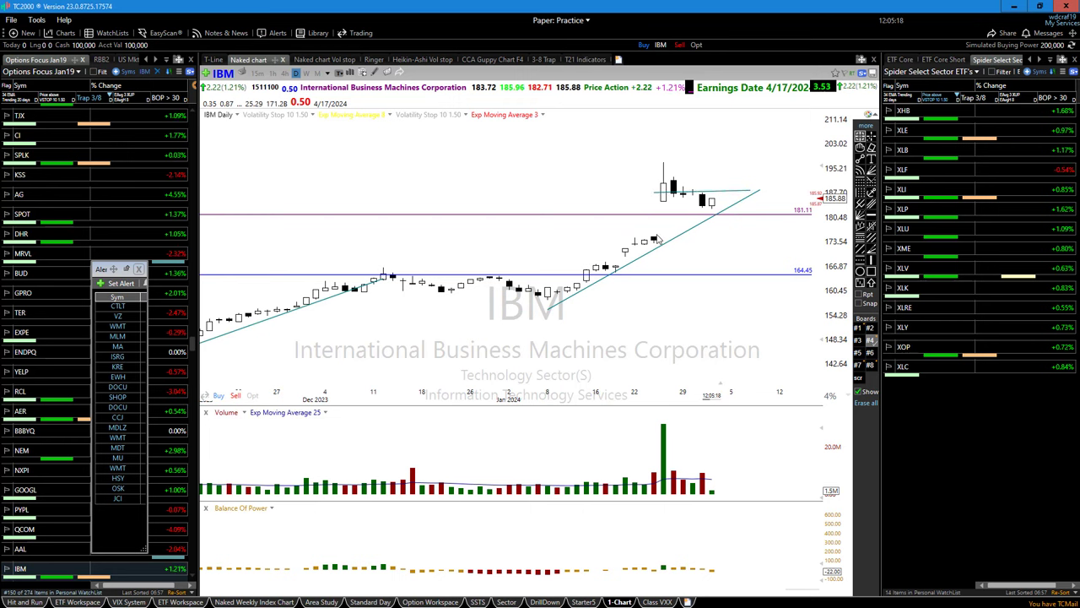
drag(751, 191, 751, 194)
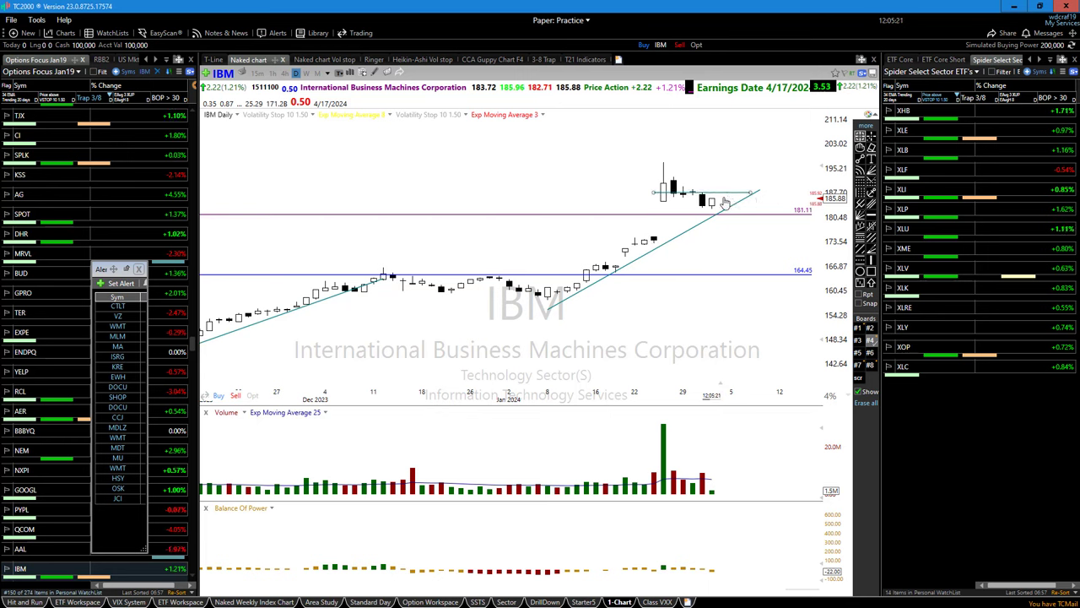
Recolor the short horizontal trendline dark green and delete it from the IBM chart
right_click(726, 197)
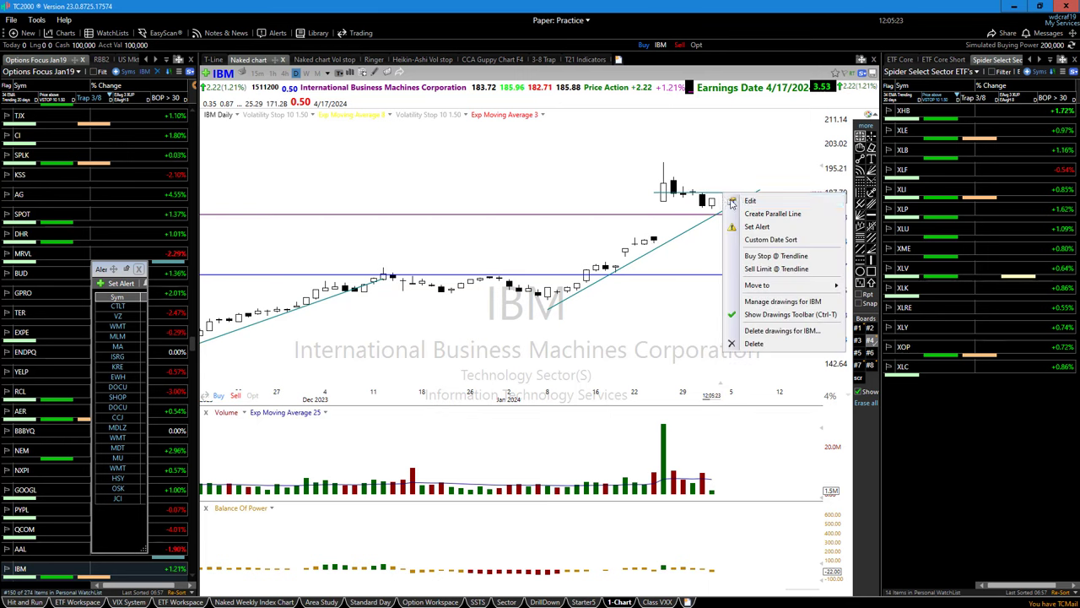
click(747, 200)
click(865, 228)
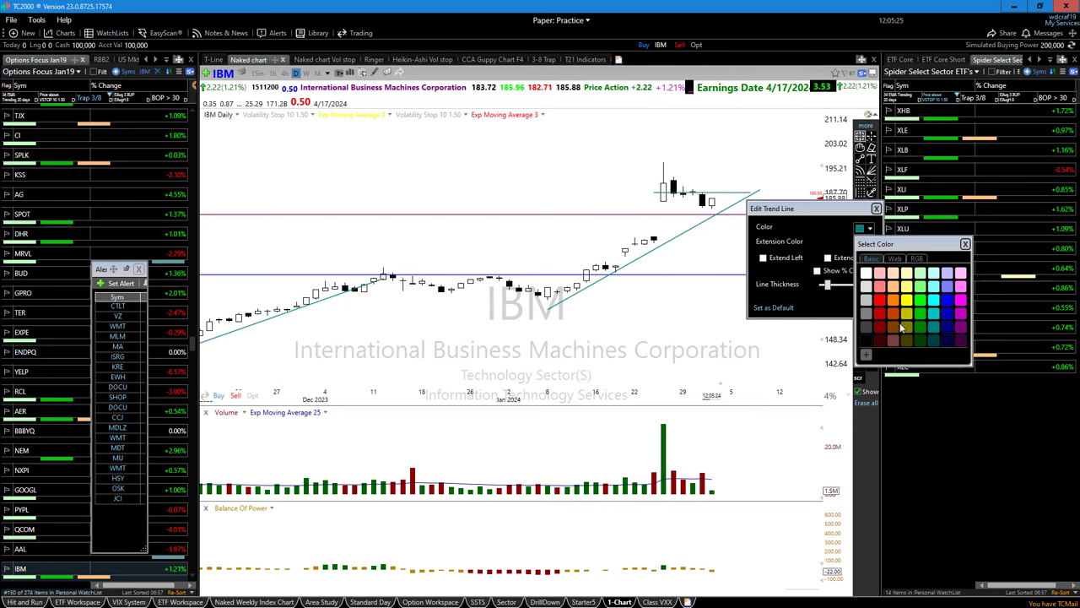
click(918, 329)
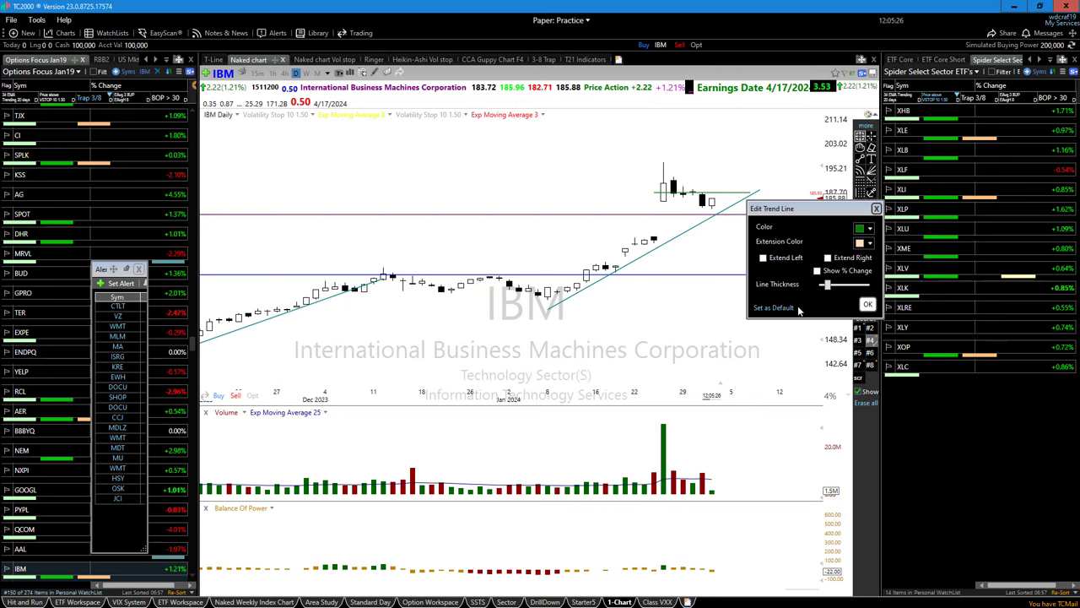
click(867, 304)
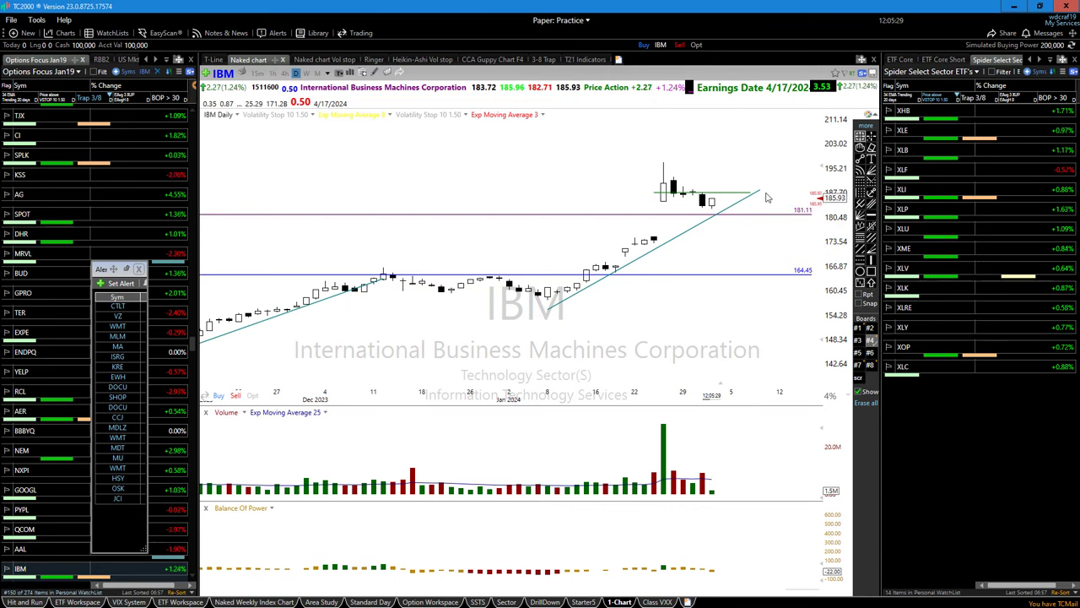
right_click(713, 218)
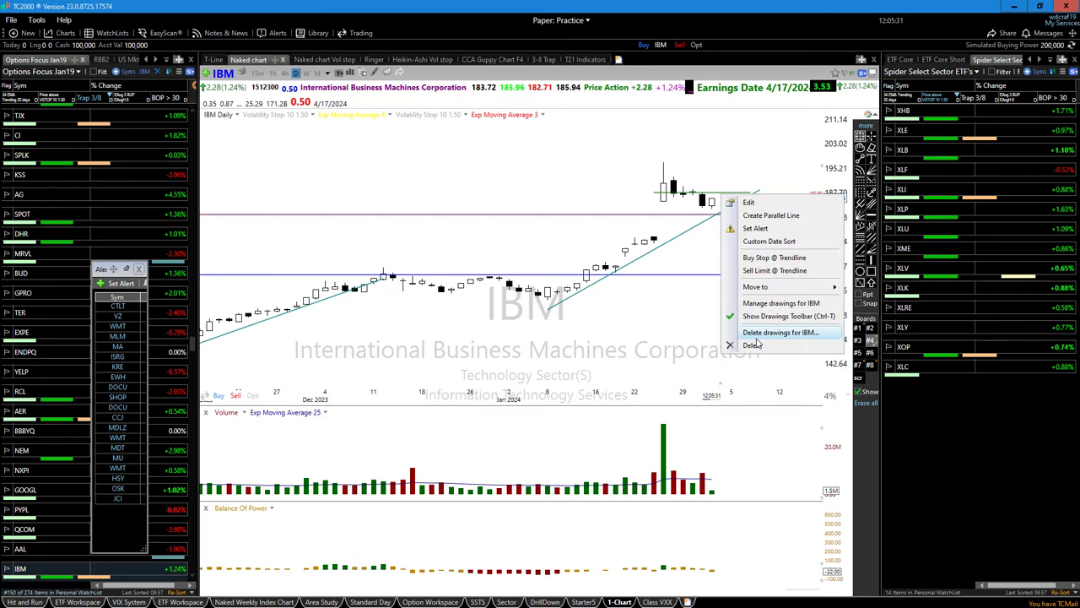
click(730, 344)
Place a horizontal line across the IBM chart at about 187.75 and color it dark green
click(872, 217)
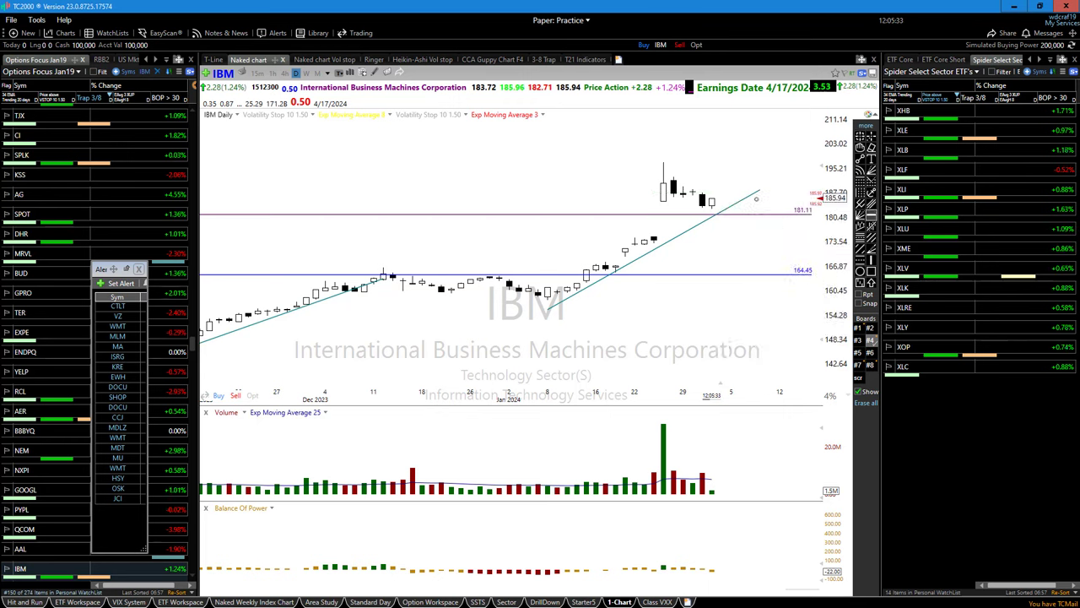
click(772, 192)
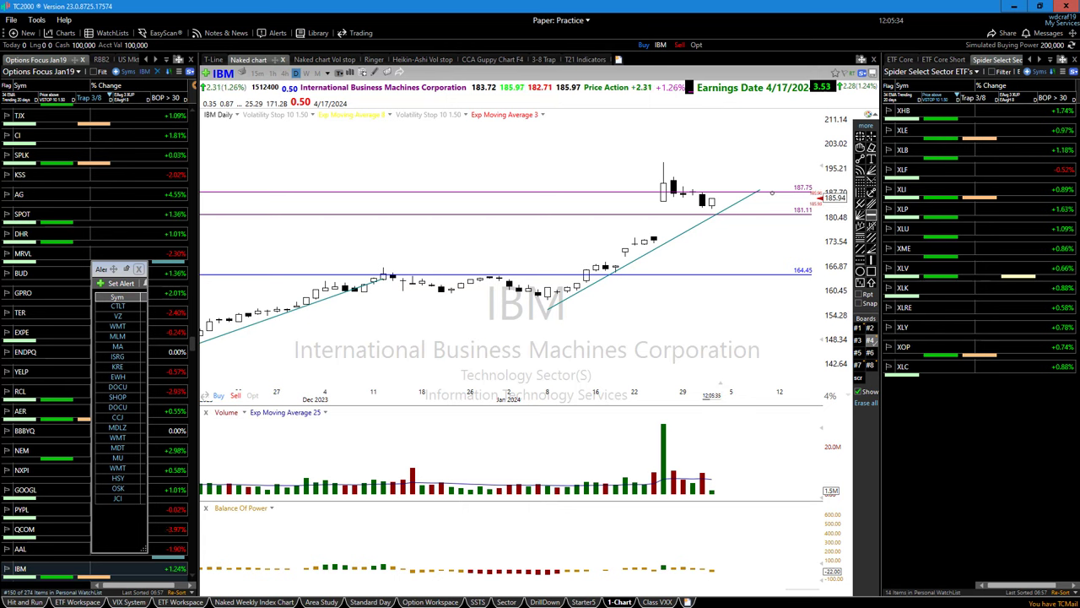
right_click(734, 192)
click(762, 198)
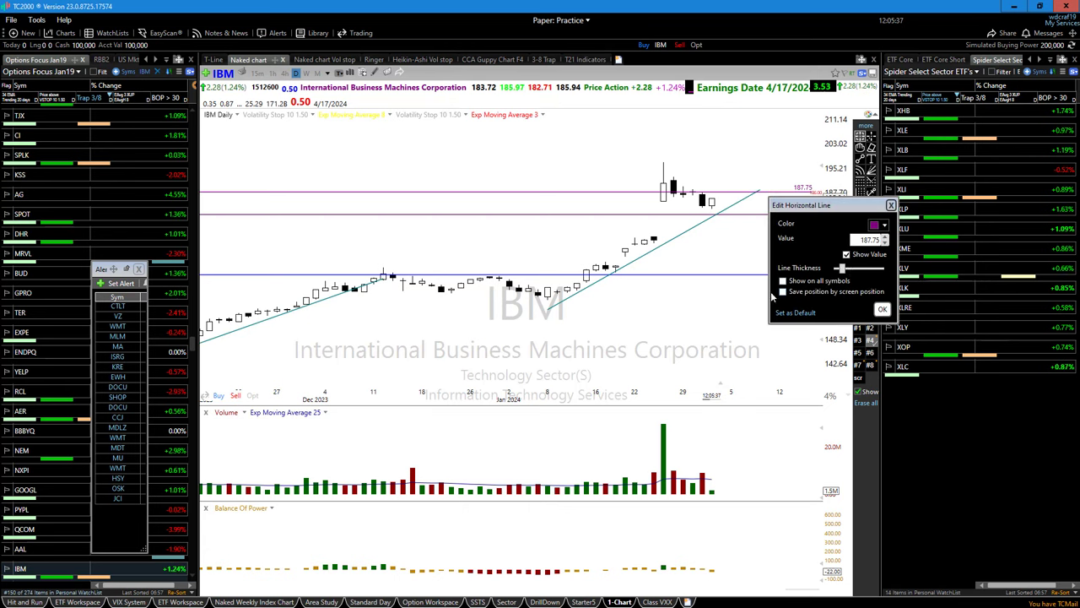
click(884, 225)
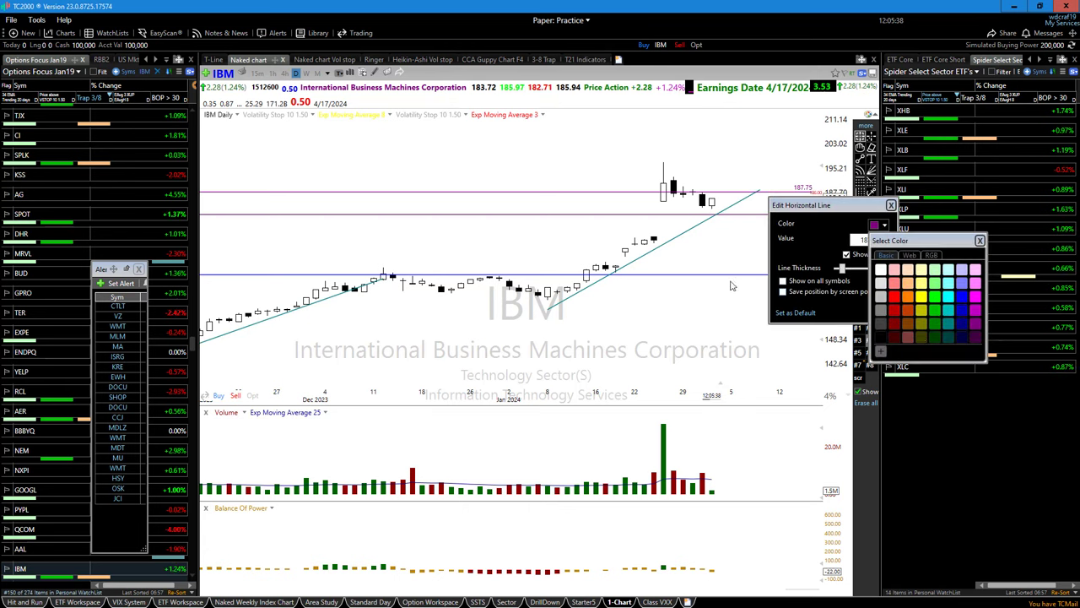
click(934, 324)
click(884, 310)
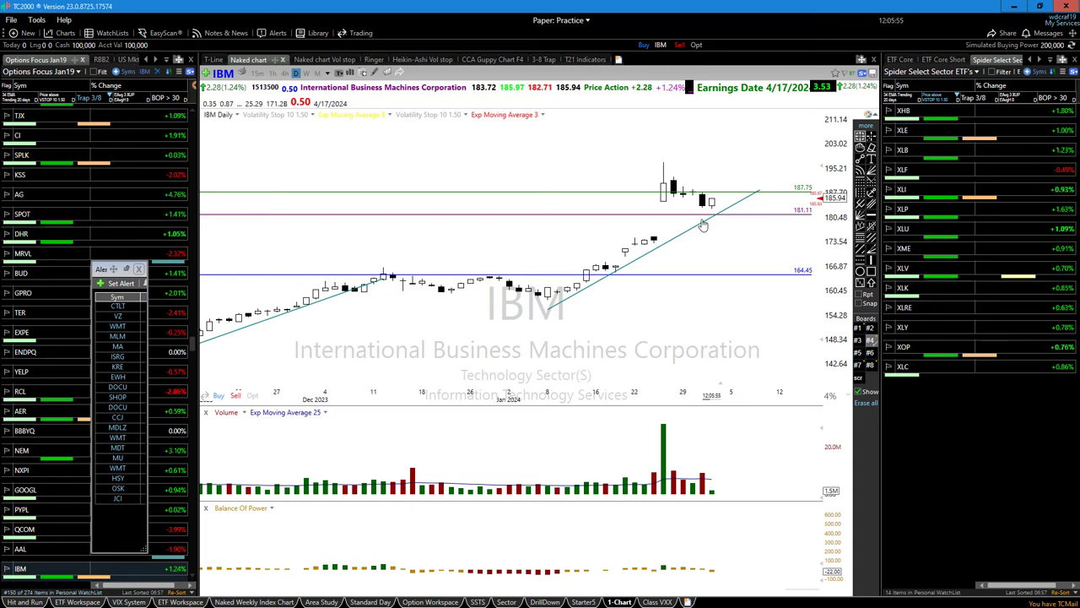
Change the color of the purple 181.11 horizontal line to dark red
right_click(762, 218)
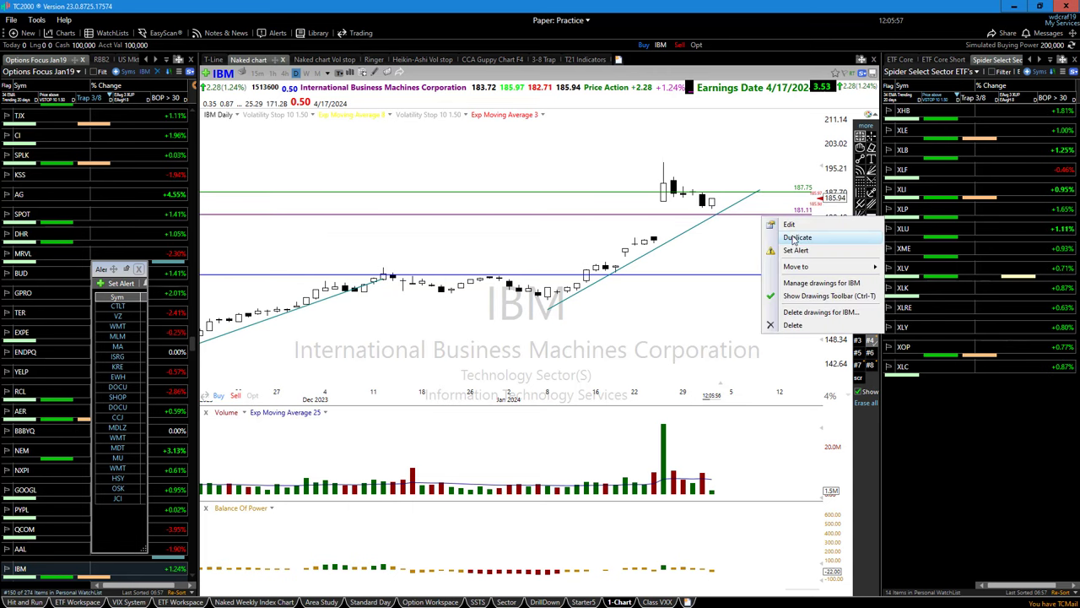
click(789, 233)
click(906, 255)
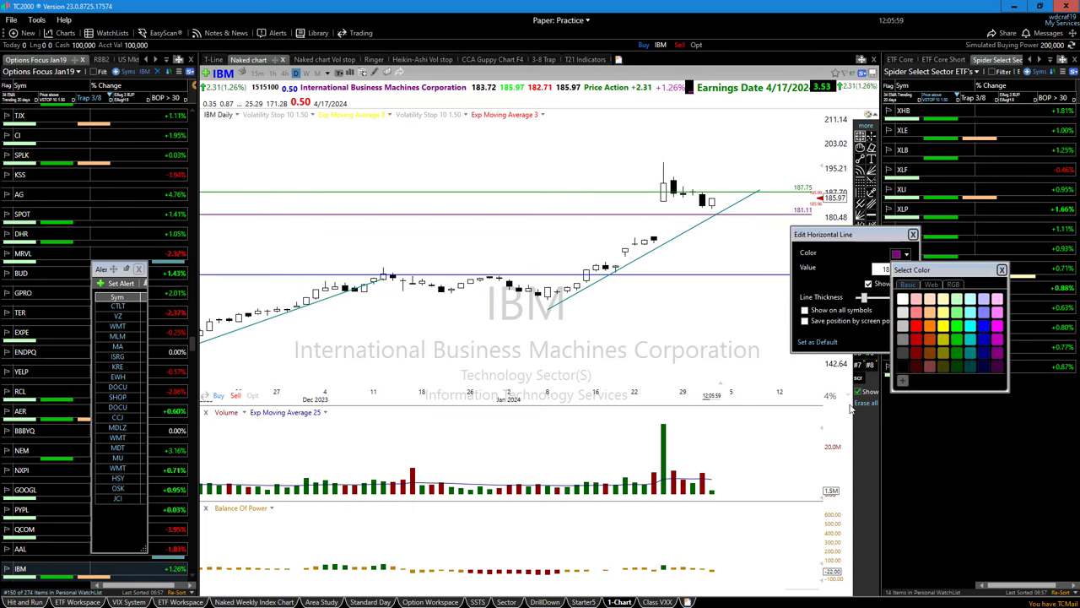
click(915, 361)
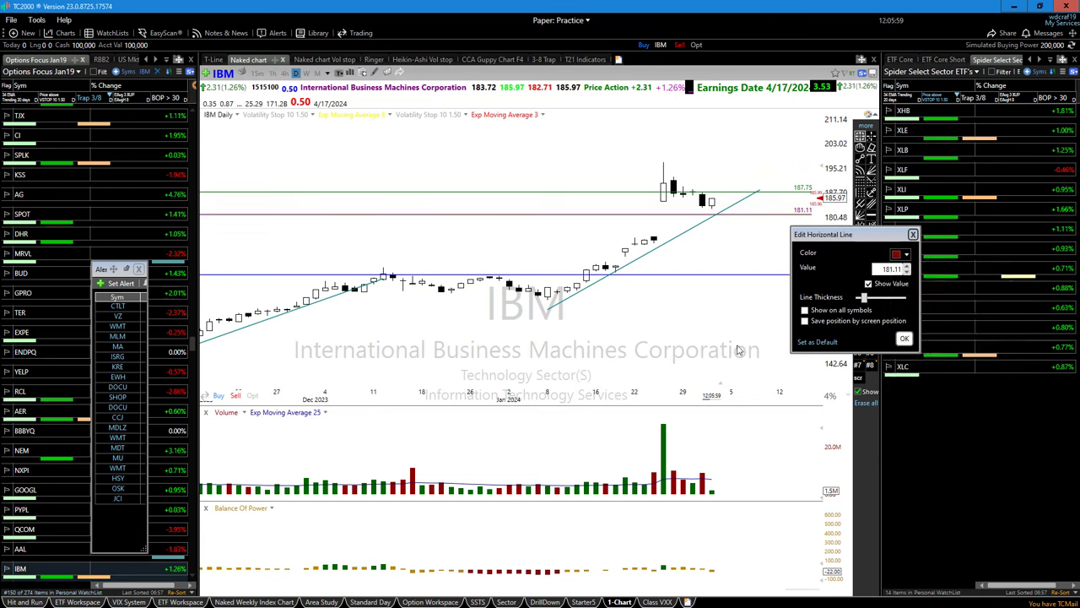
click(898, 338)
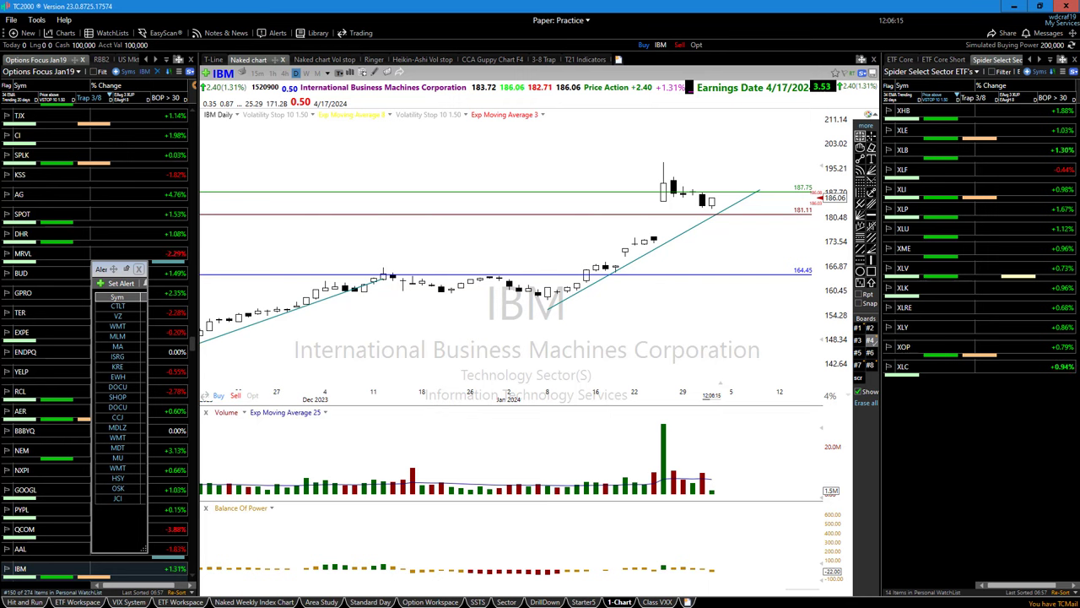
Set the value of the dark red horizontal line on the IBM chart to 181
right_click(749, 214)
click(776, 226)
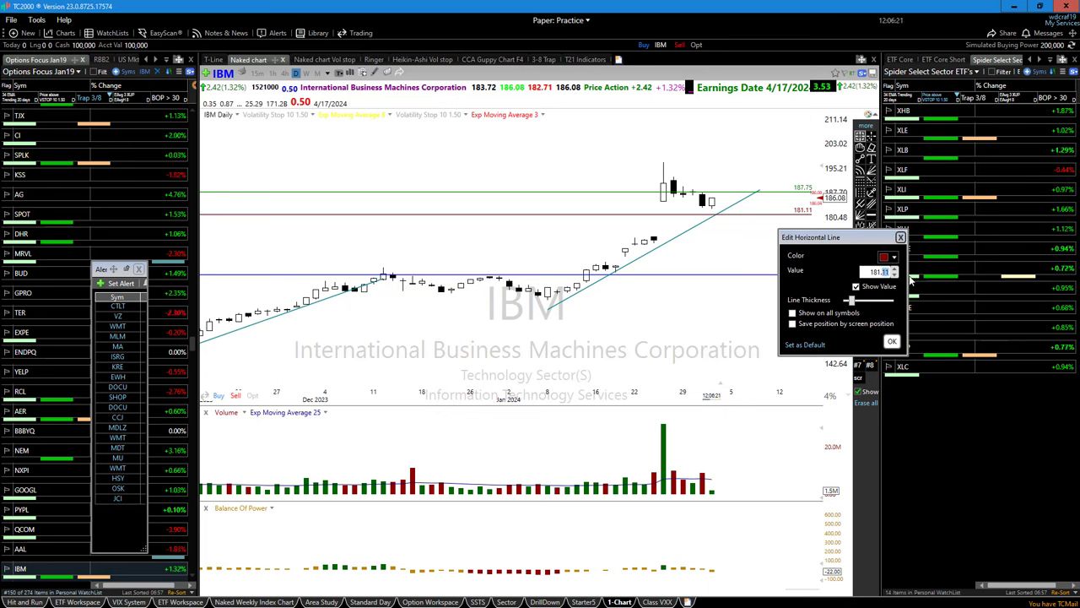
text(181.)
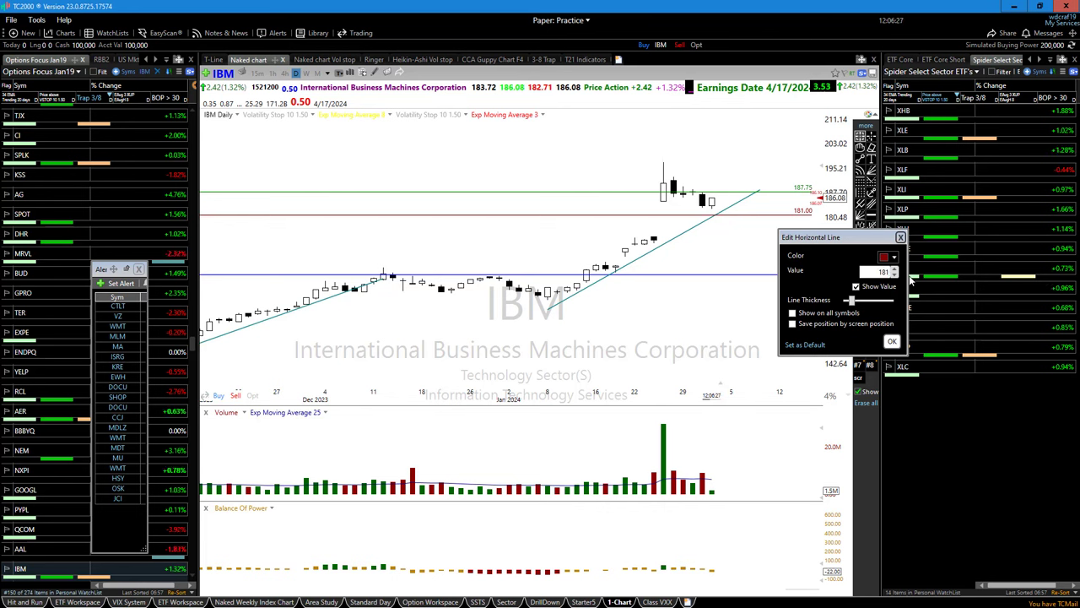
click(891, 341)
scroll(681, 306, up, 2)
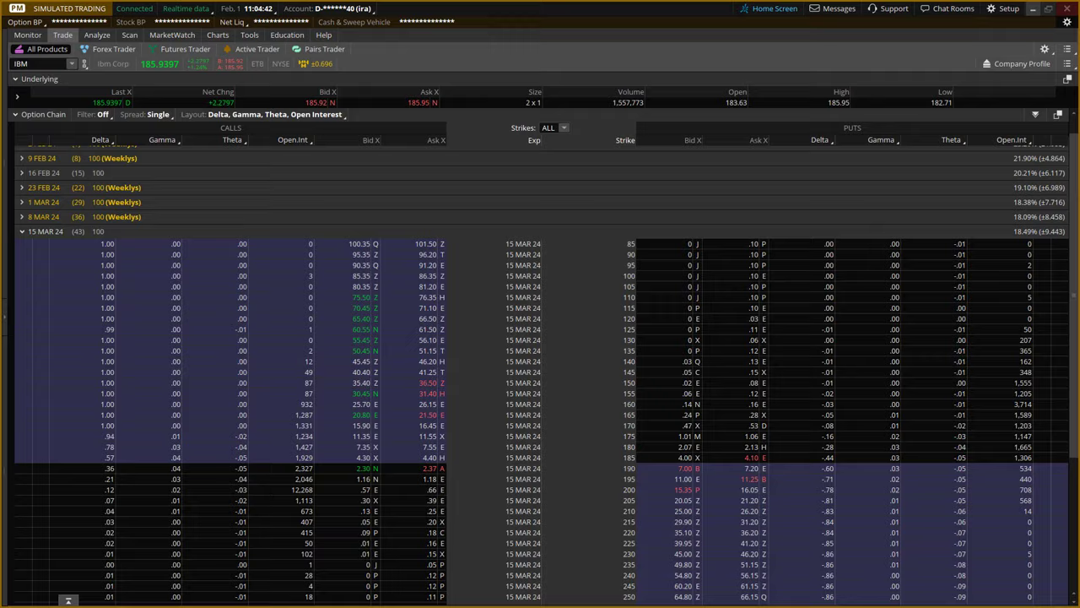
Switch to the thinkorswim option chain for IBM and replace the Open Interest column with Theo Price
key(alt+Tab)
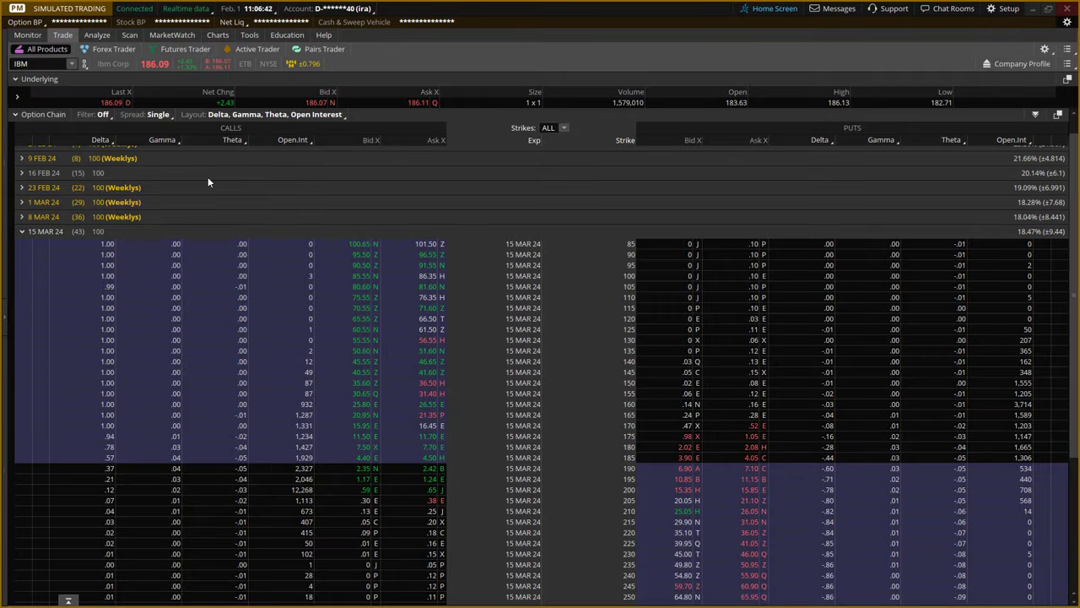
click(306, 140)
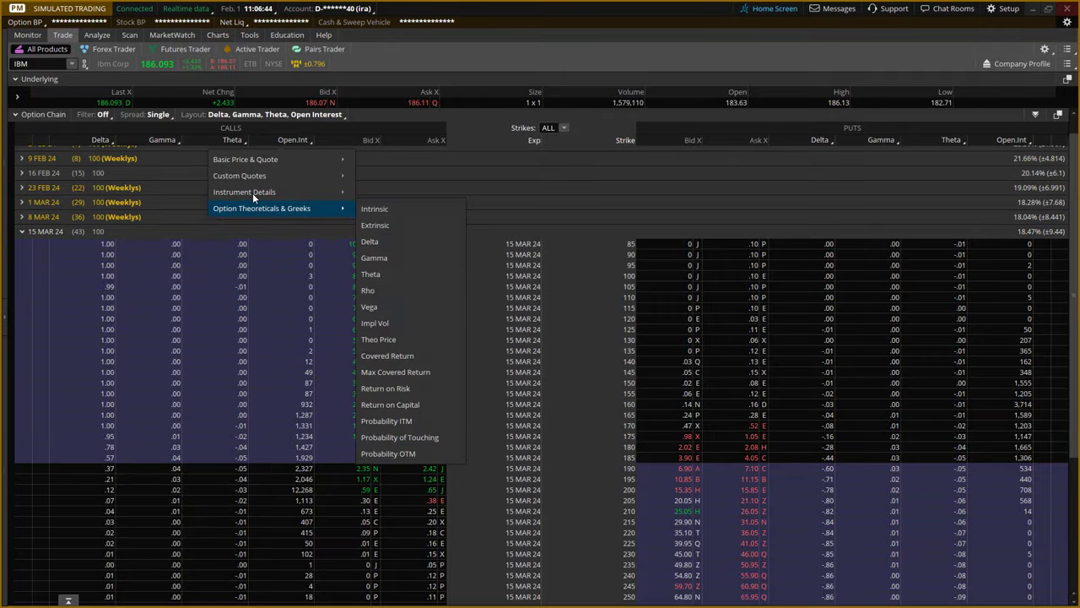
mouse_move(252, 196)
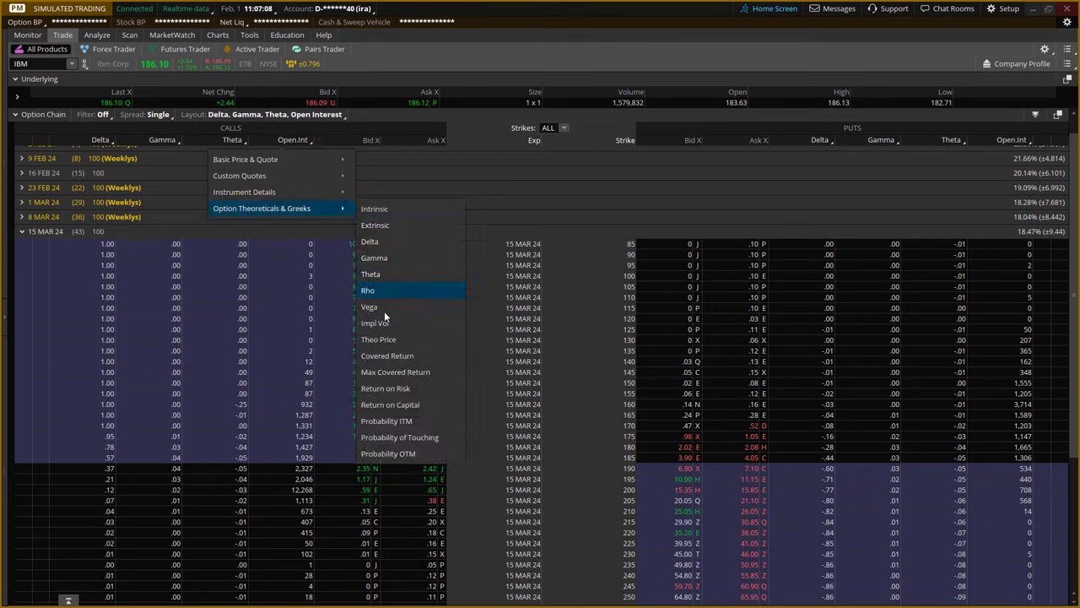
click(386, 340)
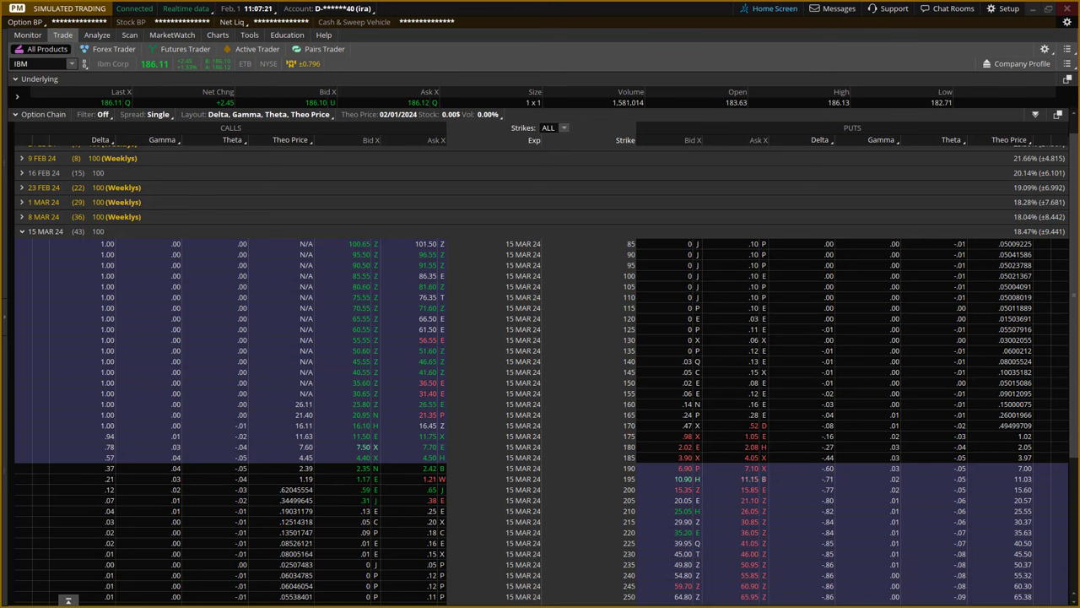
Set the theo price stock adjustment to -5.05 so the options are valued at IBM's support level near 181
click(361, 115)
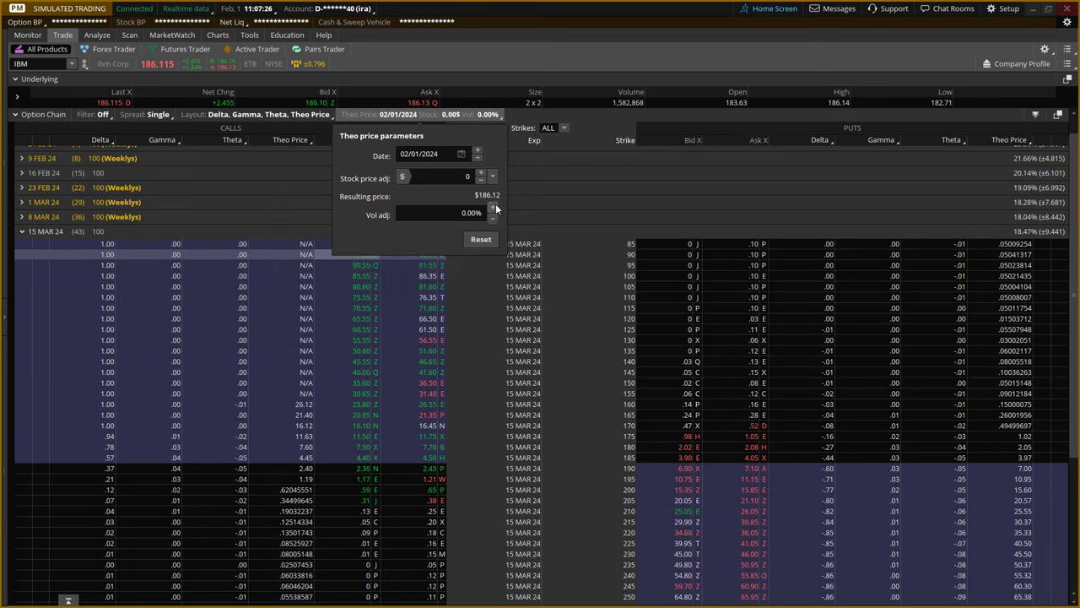
click(493, 178)
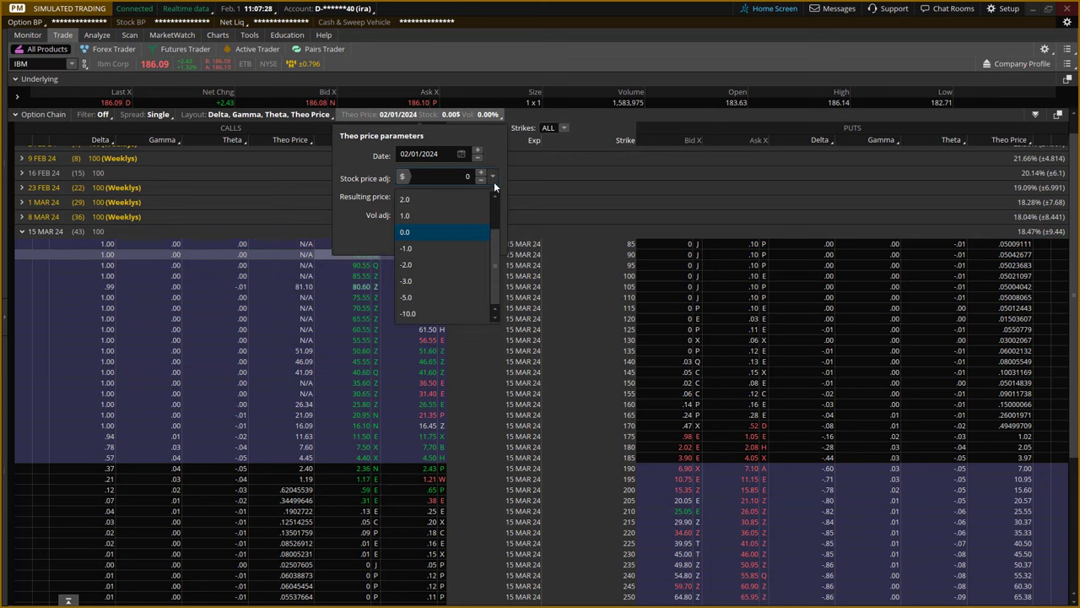
click(414, 297)
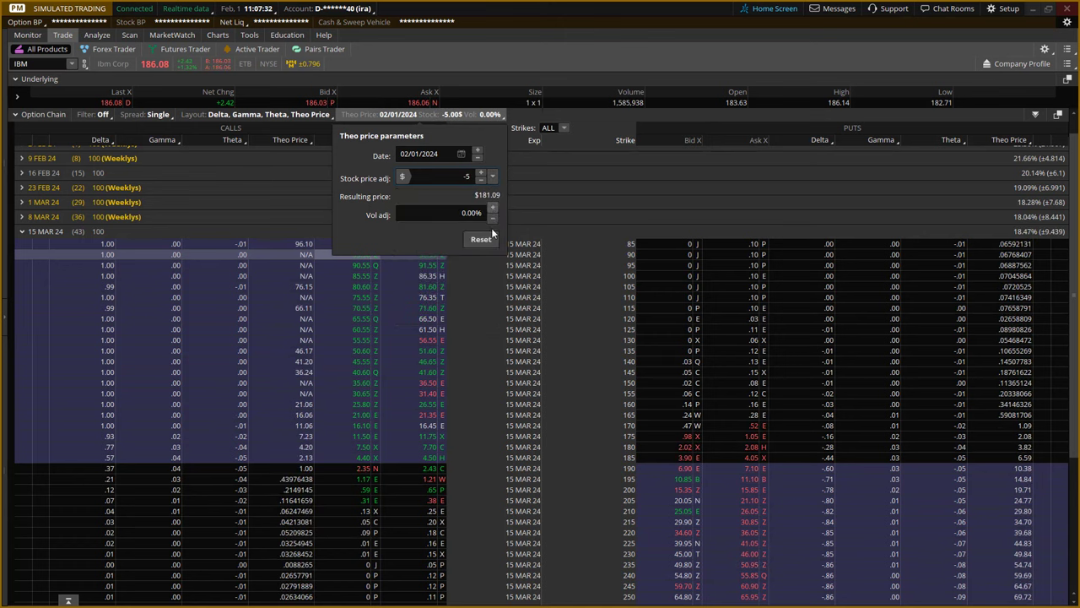
click(480, 180)
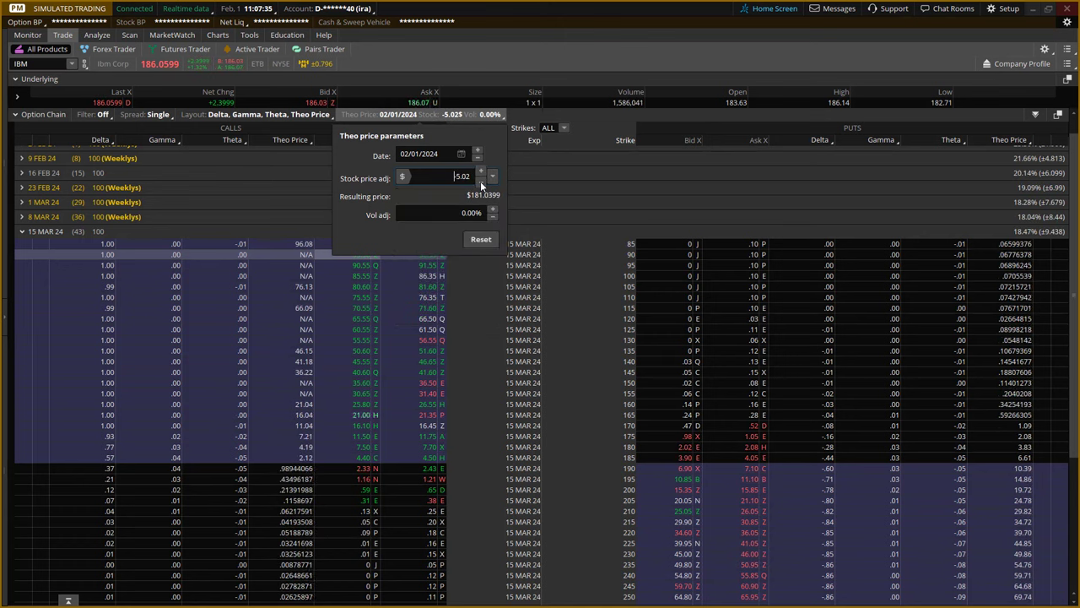
click(480, 180)
click(480, 181)
click(480, 180)
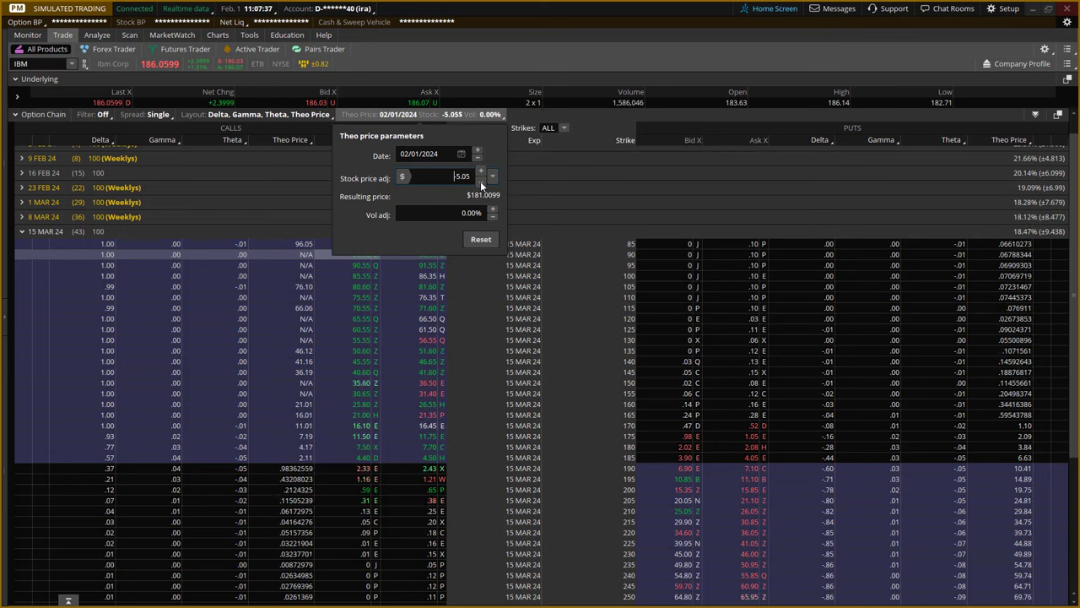
click(480, 181)
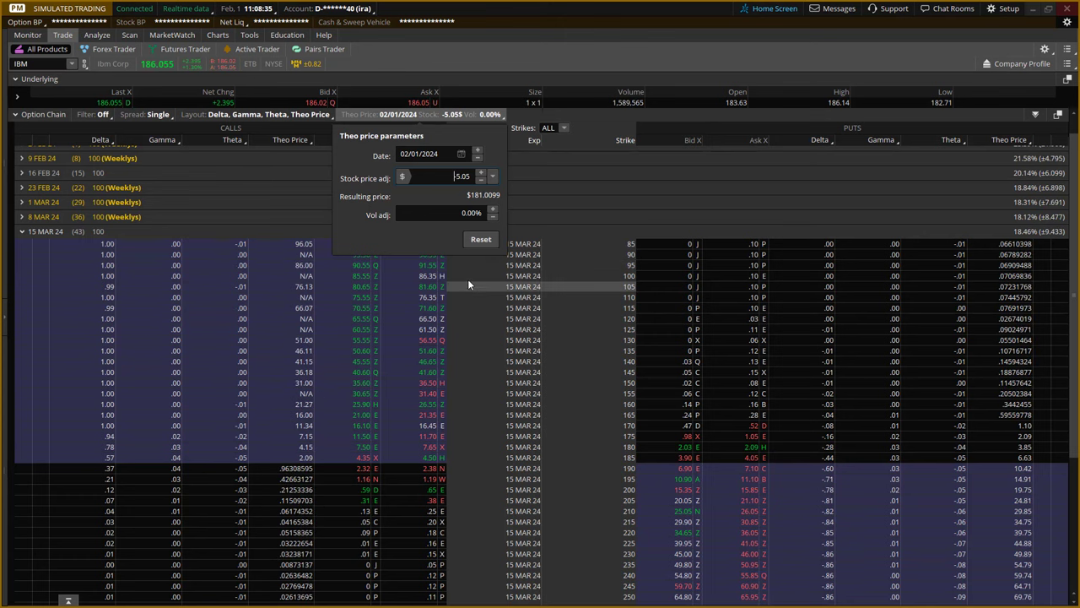
click(549, 201)
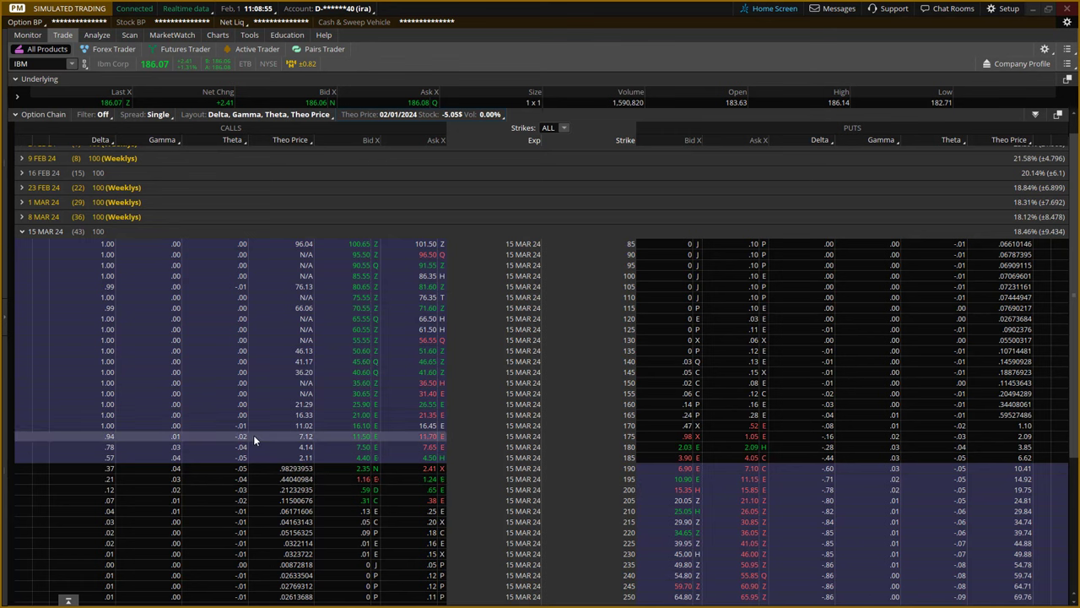
Return to the IBM chart in TC2000 and dismiss the CTLT and MLM trendline alerts
click(1032, 9)
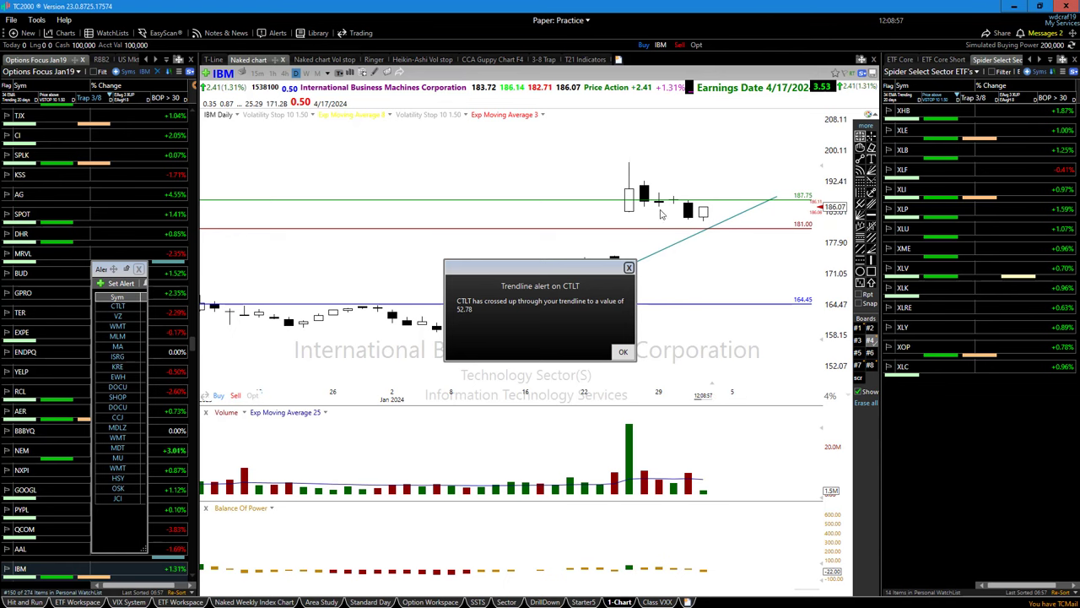
click(623, 351)
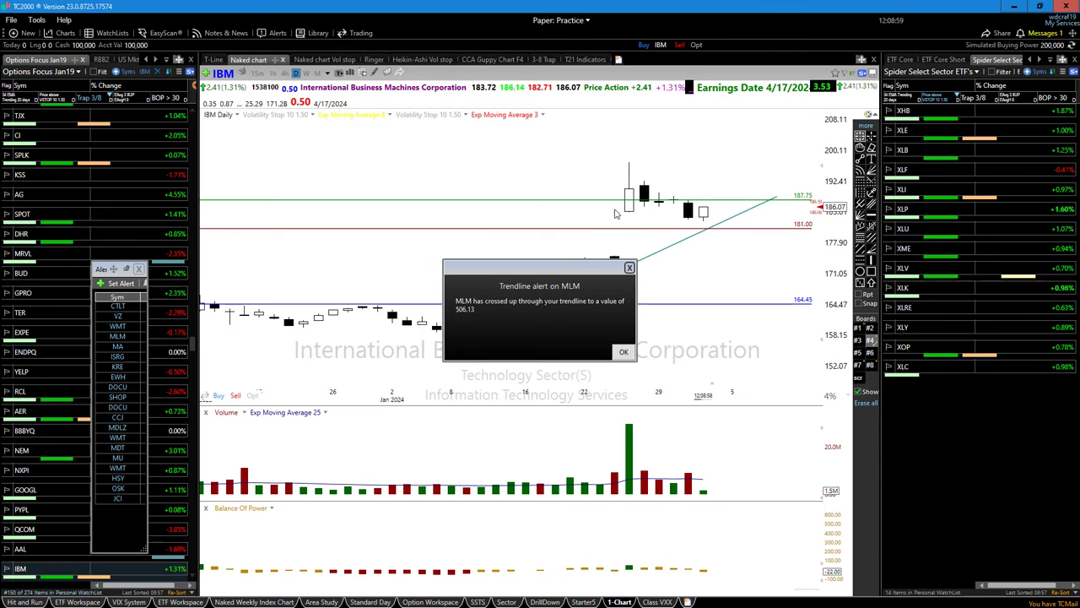
click(623, 351)
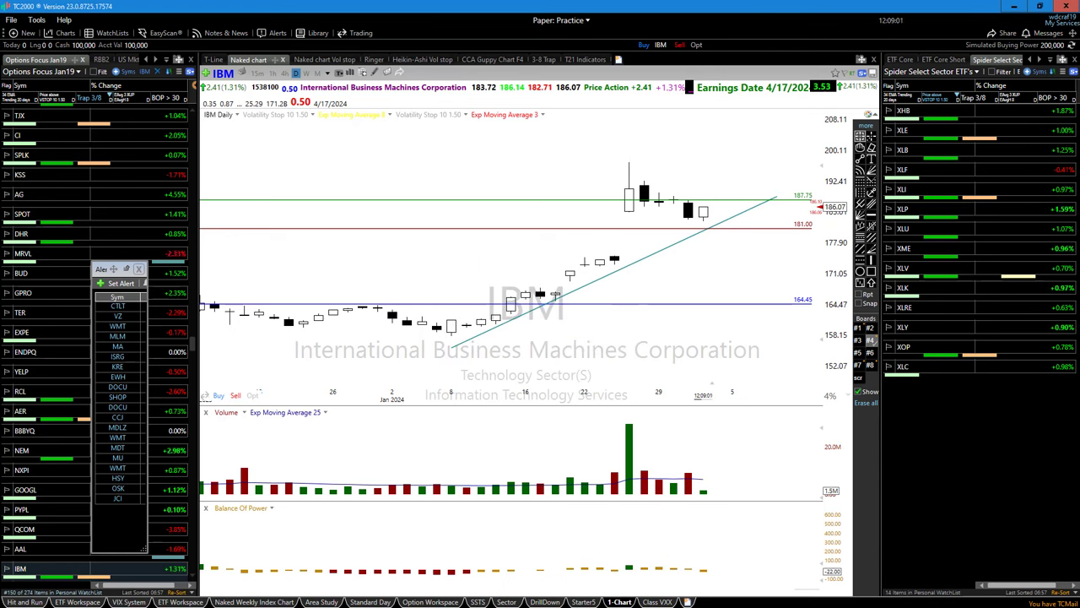
Switch to the thinkorswim option chain and build a 15 MAR 24 put vertical, selling the 180 put and buying the 175 put
key(alt+Tab)
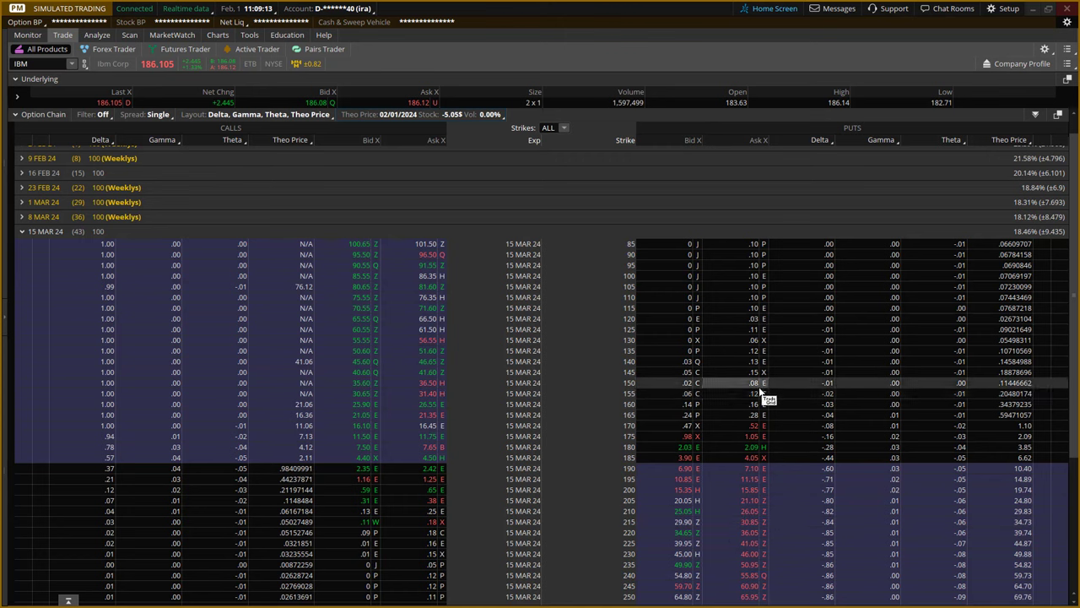
key(alt)
click(686, 449)
scroll(746, 363, down, 2)
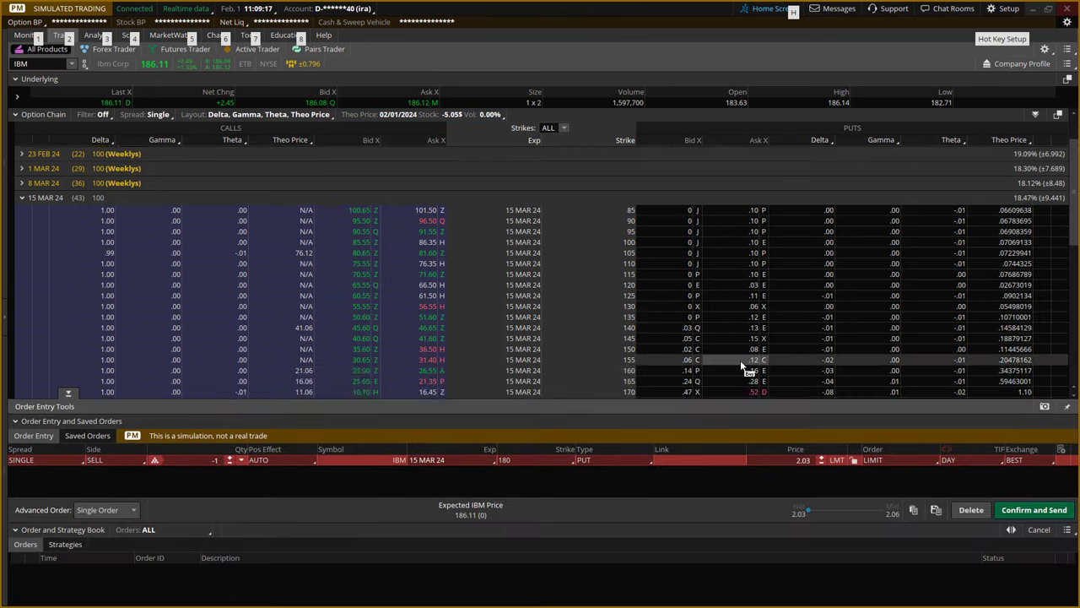
ctrl+click(751, 376)
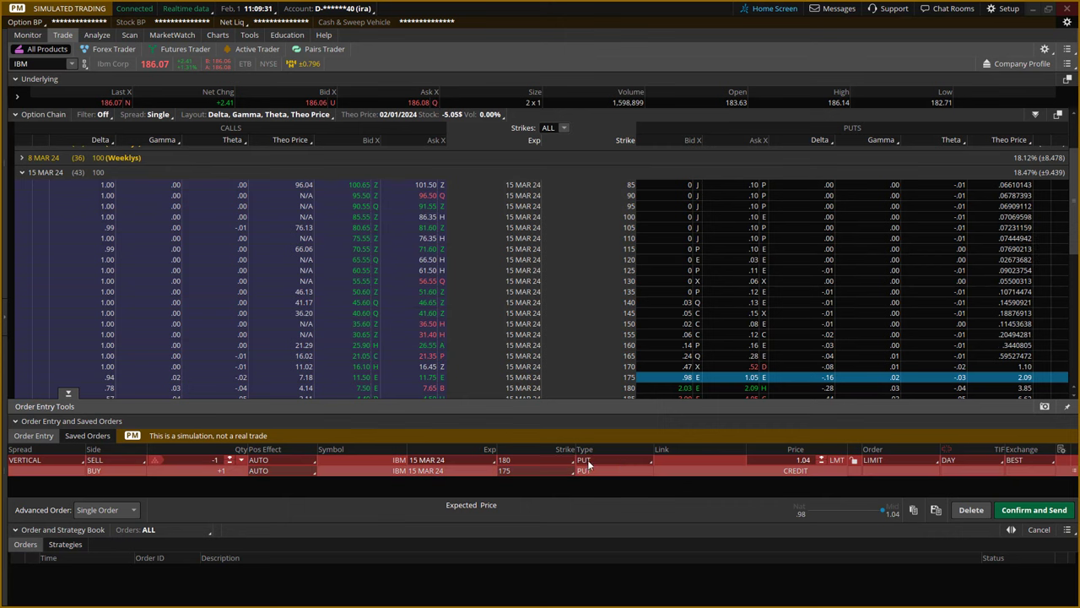
Return to the IBM chart in TC2000 and handwrite "$1/.65" in the empty area above the candles
click(1032, 9)
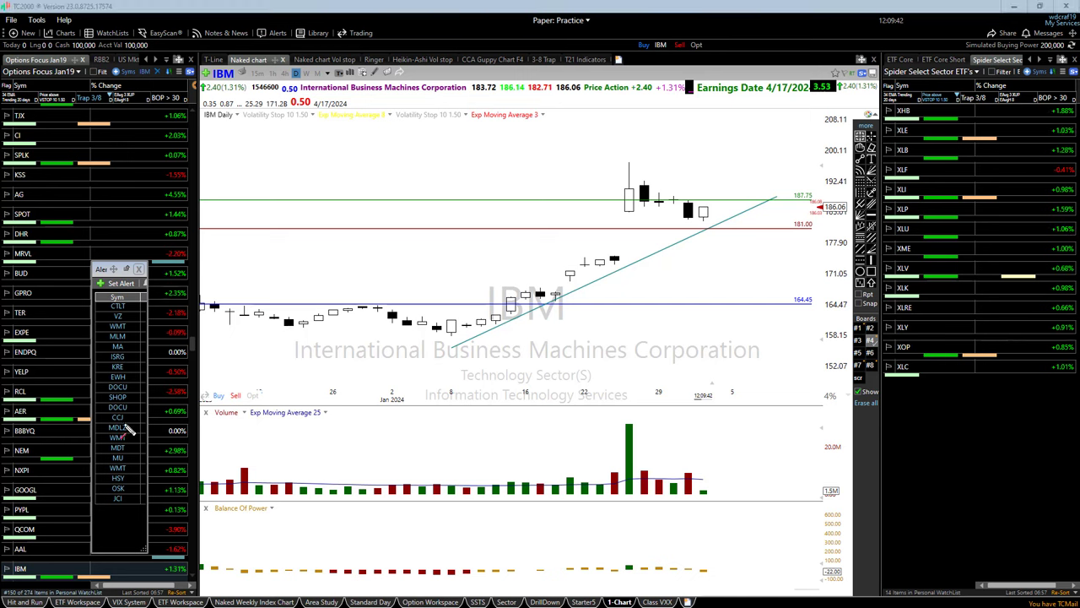
mouse_move(463, 137)
mouse_down()
mouse_move(451, 171)
mouse_move(493, 157)
mouse_move(484, 167)
mouse_move(505, 141)
mouse_move(478, 166)
mouse_move(432, 162)
mouse_move(447, 135)
mouse_move(449, 165)
mouse_up()
click(469, 166)
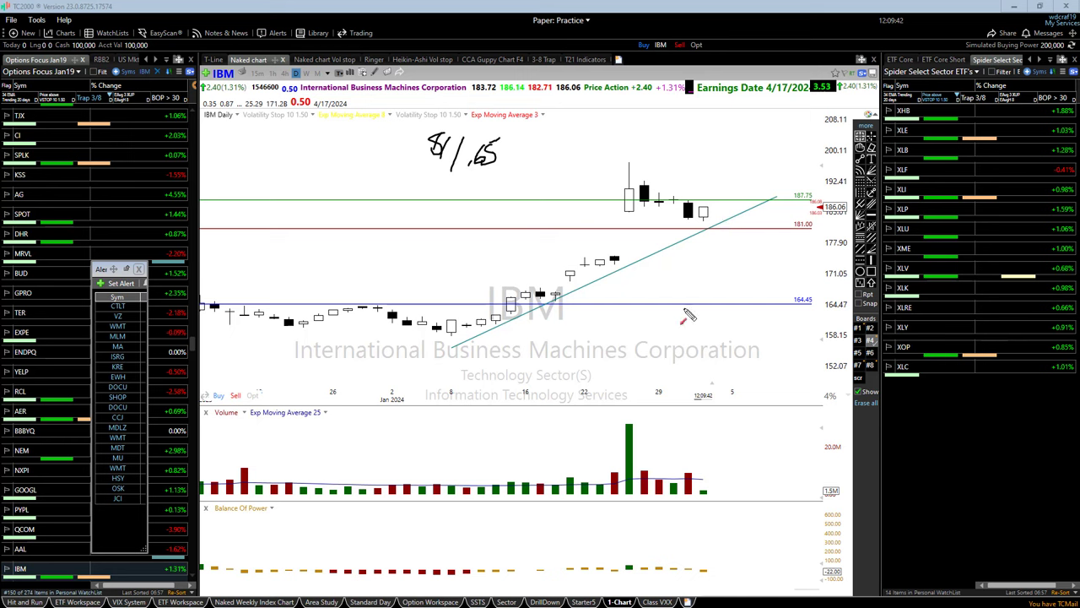
Sketch arrows upward, sideways and downward from IBM's last candle, and mark along the 181.00 line below it
drag(714, 217, 743, 188)
drag(717, 212, 802, 221)
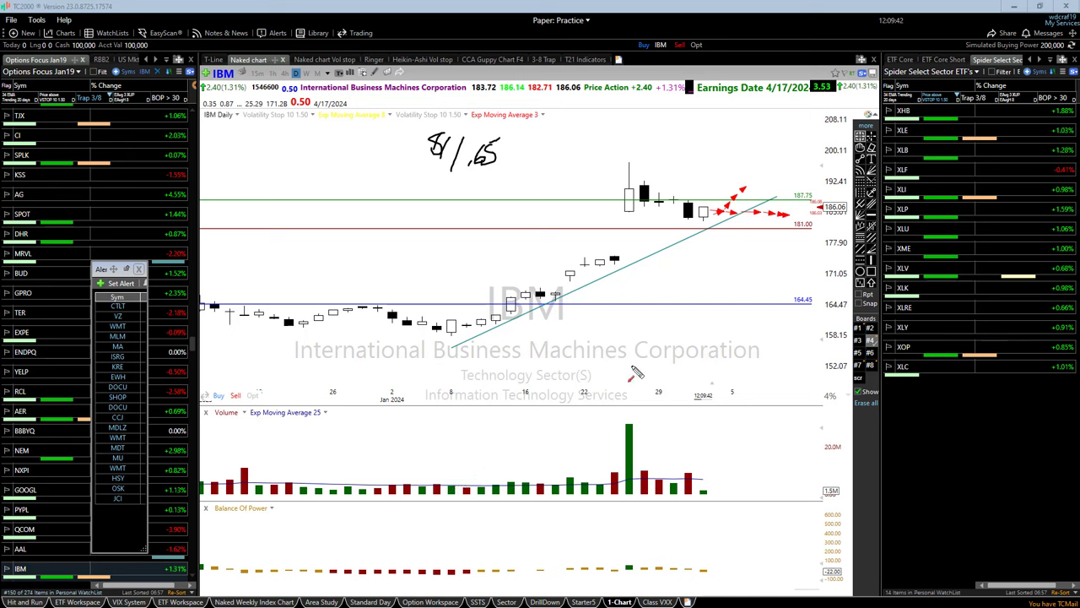
drag(731, 216, 736, 250)
drag(666, 228, 702, 226)
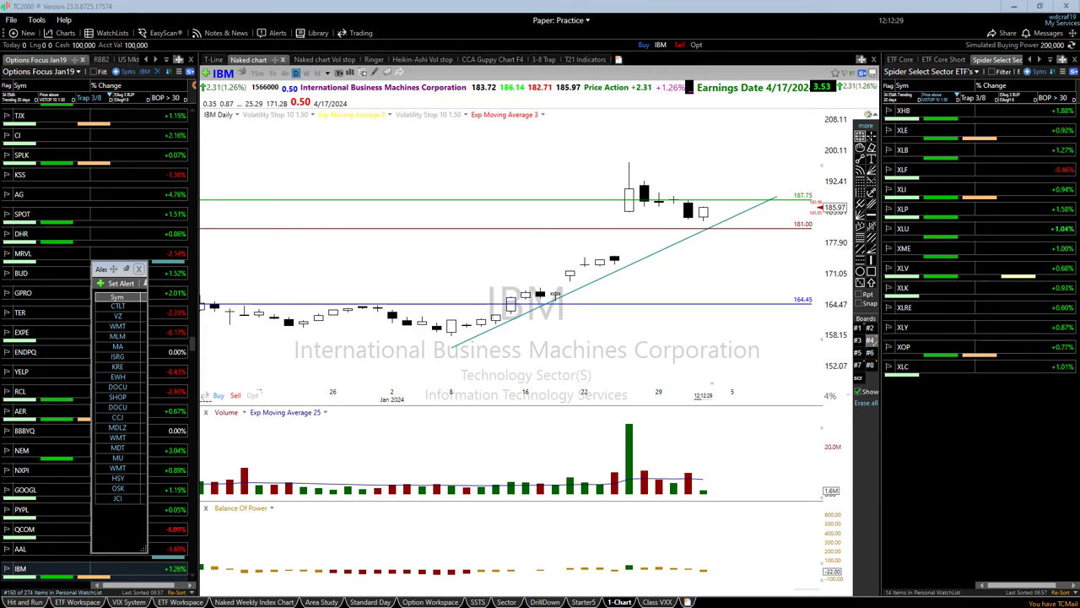
Switch to the thinkorswim option chain and replace the Theo Price column with Extrinsic for the 15 MAR 24 options
key(alt+Tab)
scroll(452, 311, down, 3)
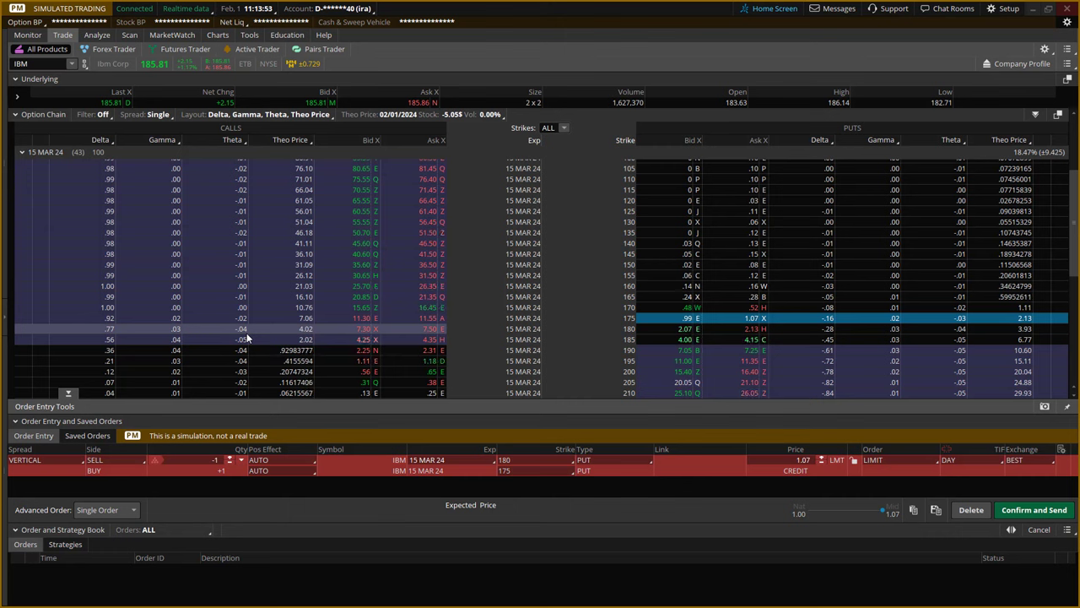
click(311, 143)
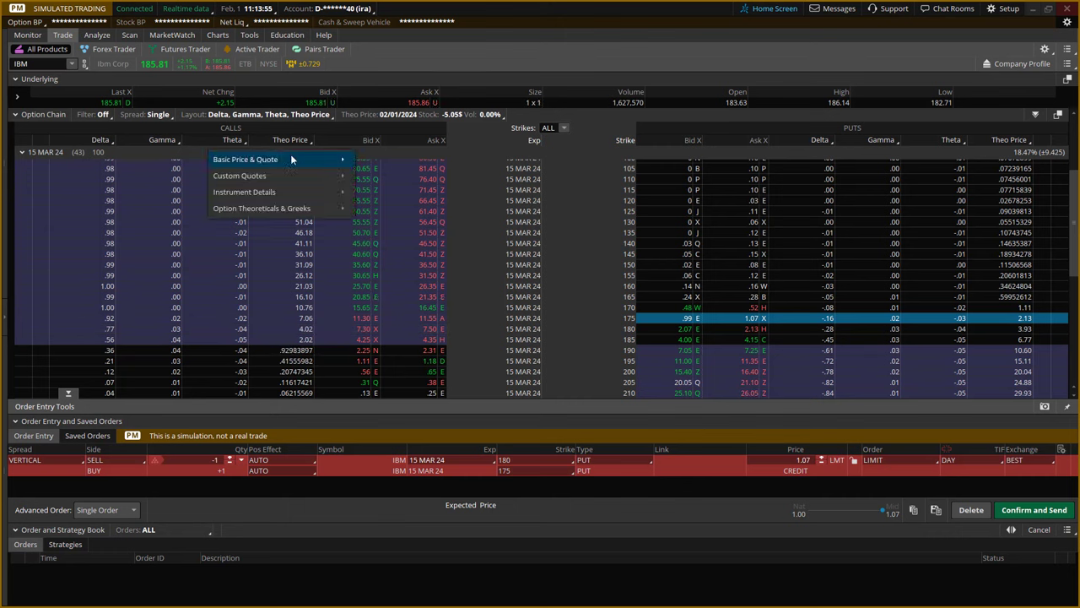
mouse_move(250, 210)
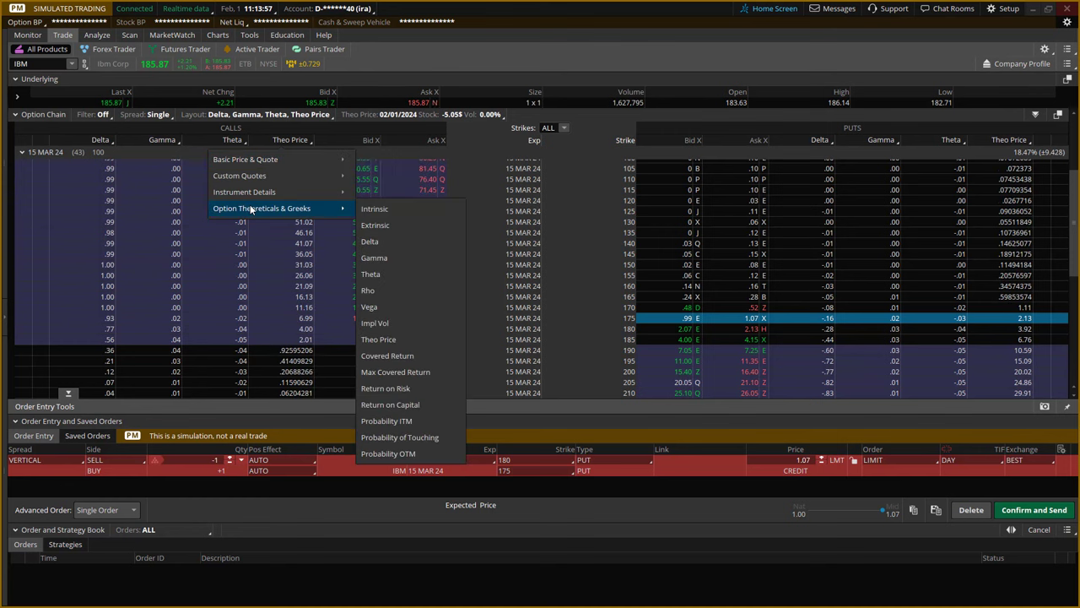
click(375, 225)
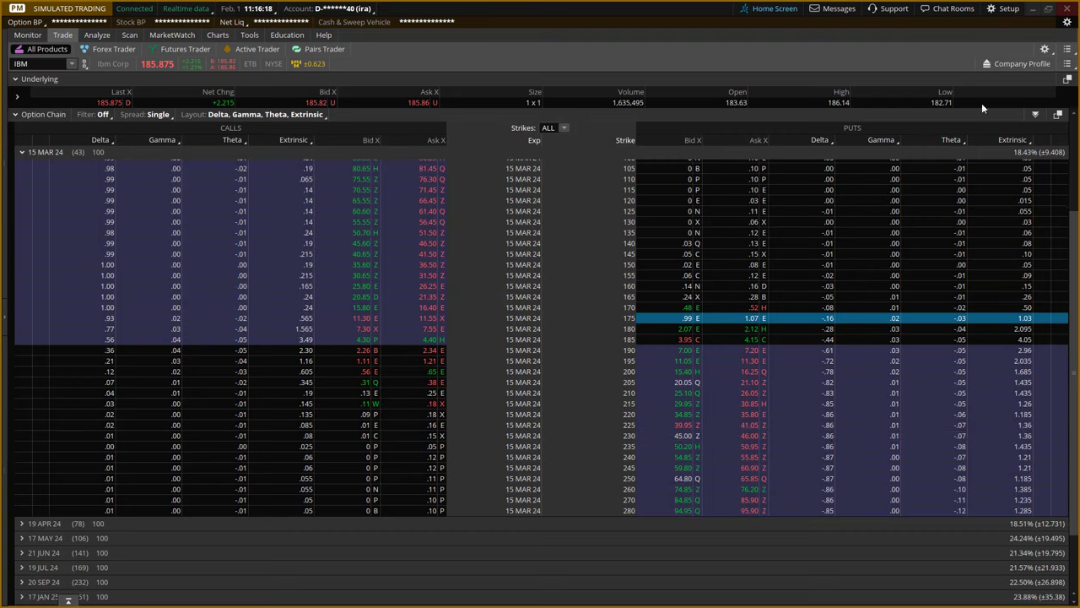
Return to TC2000 and load the daily chart for DIA
click(1032, 9)
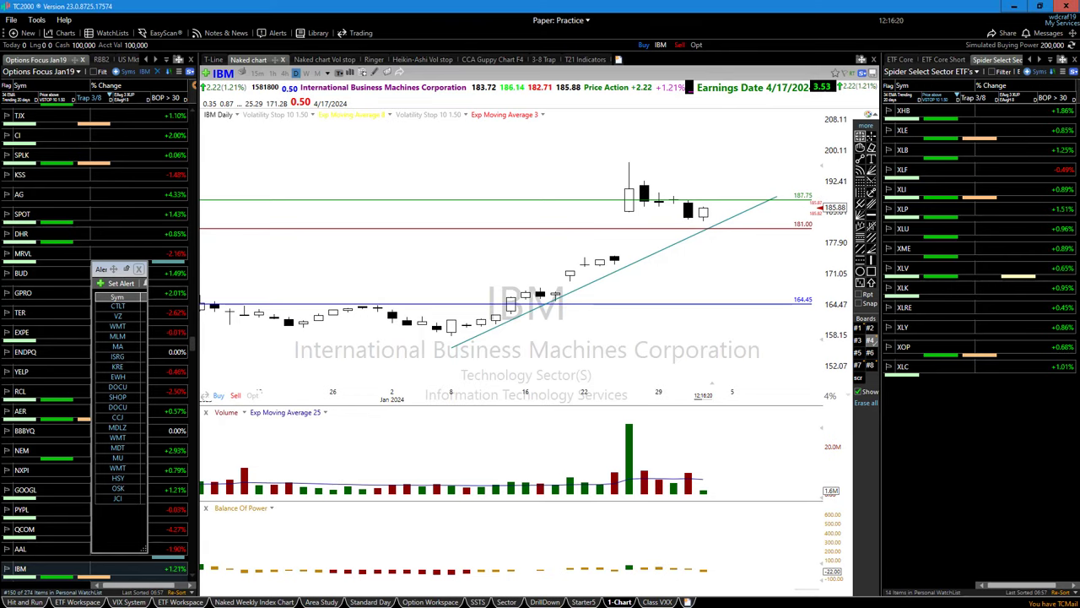
key(space)
text(DIA)
key(Return)
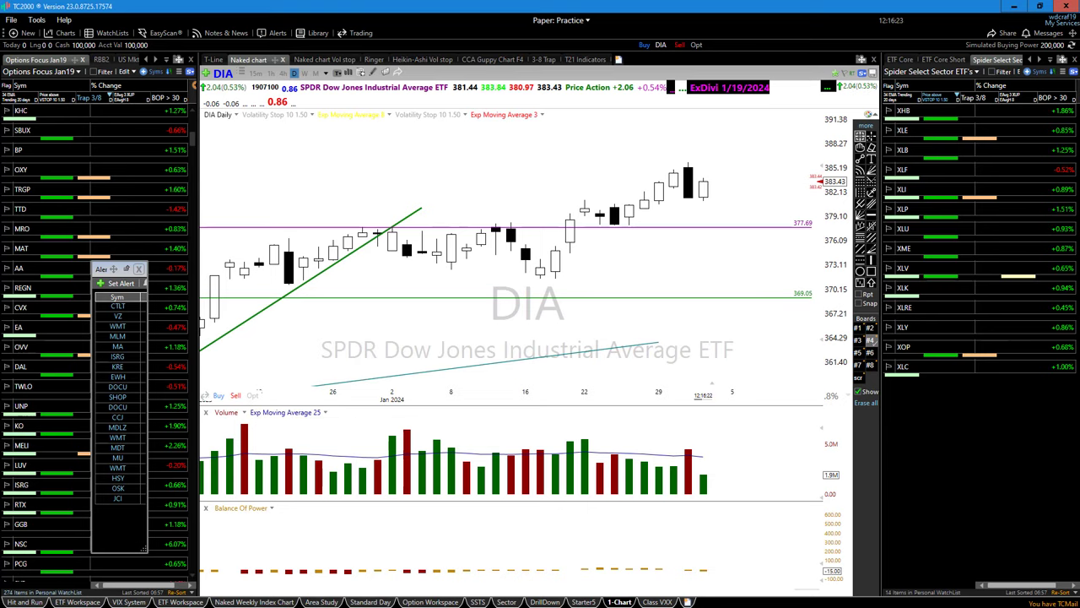
Review the daily charts of TJX, TSCO, VZ, XOM and TSLA in turn
key(space)
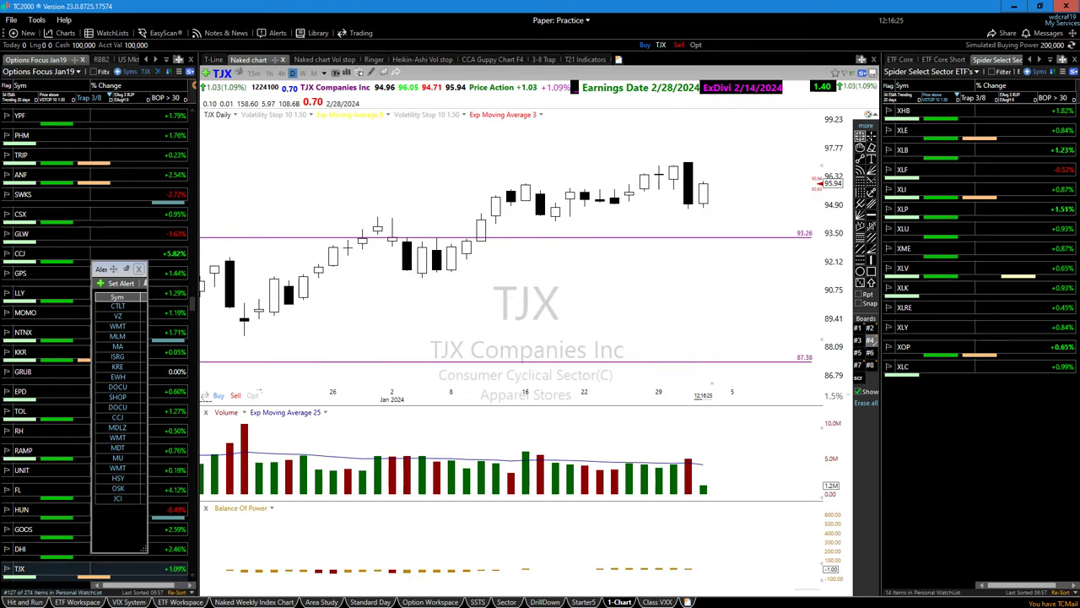
text(TSCO)
key(Return)
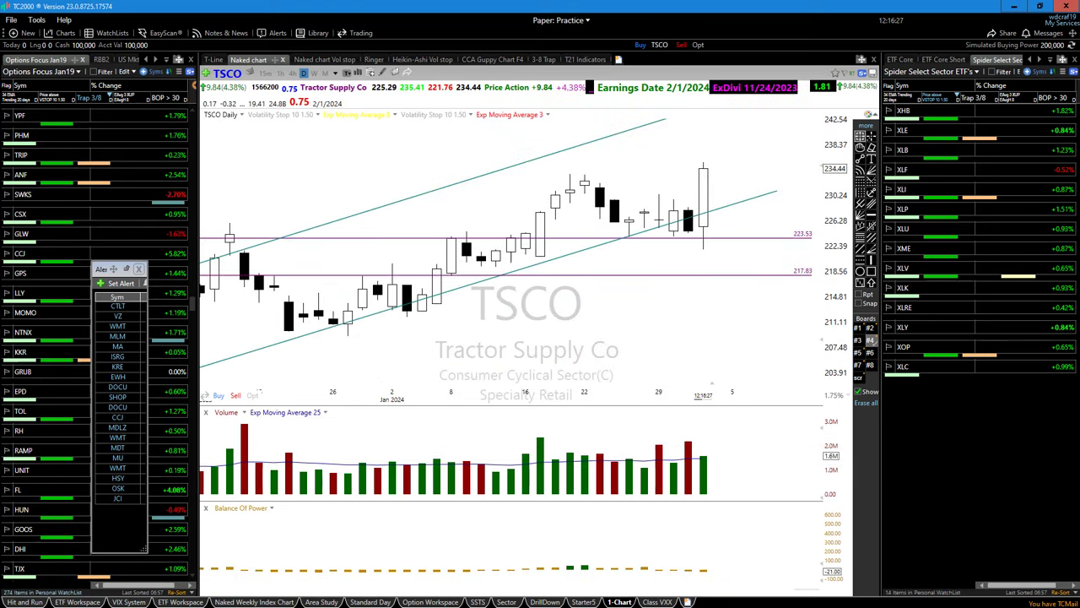
key(space)
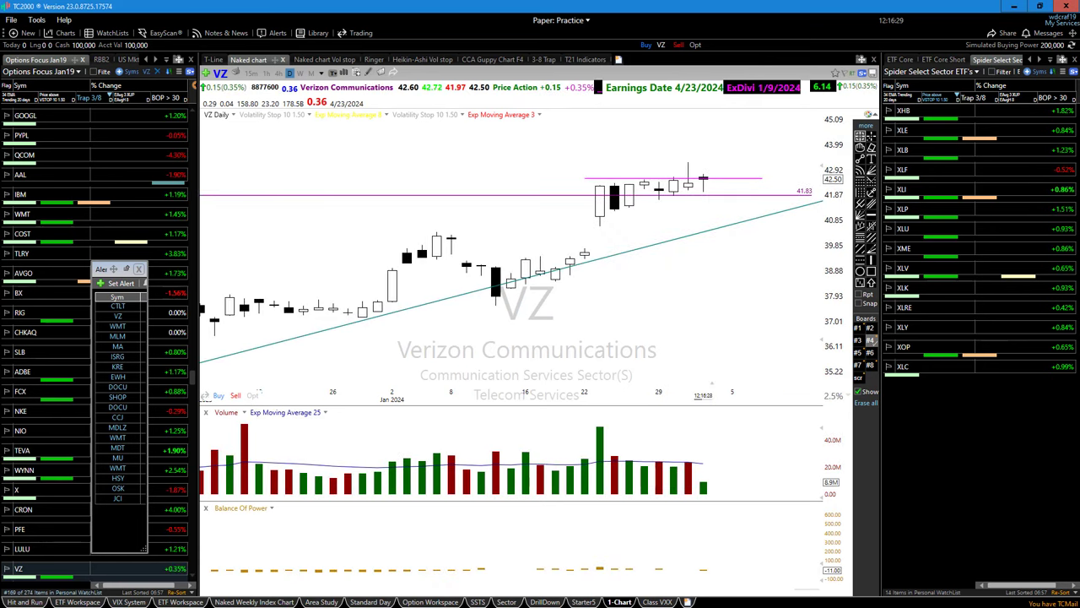
key(space)
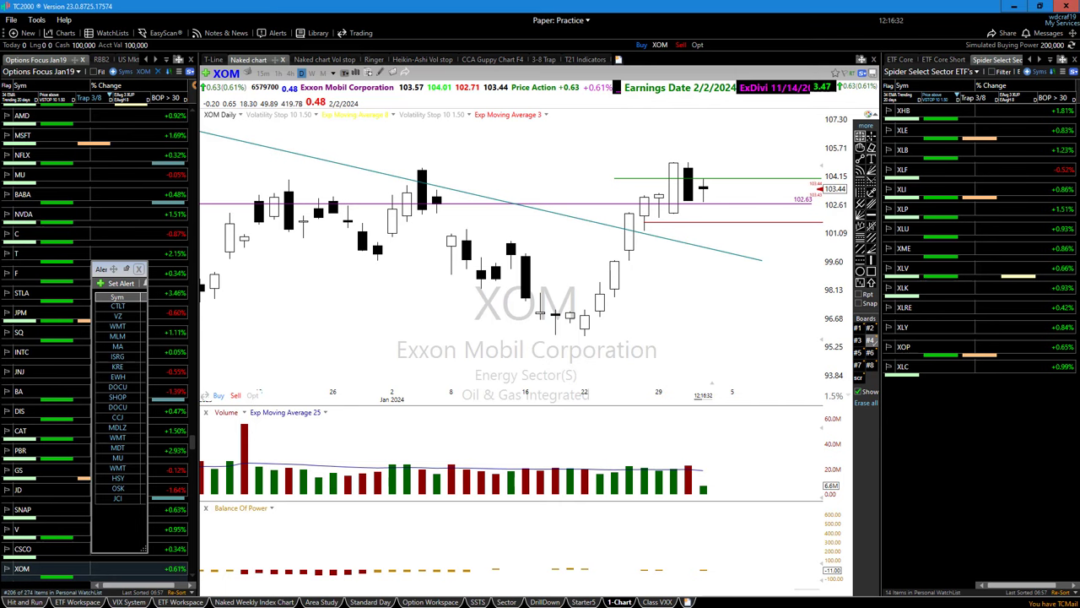
key(space)
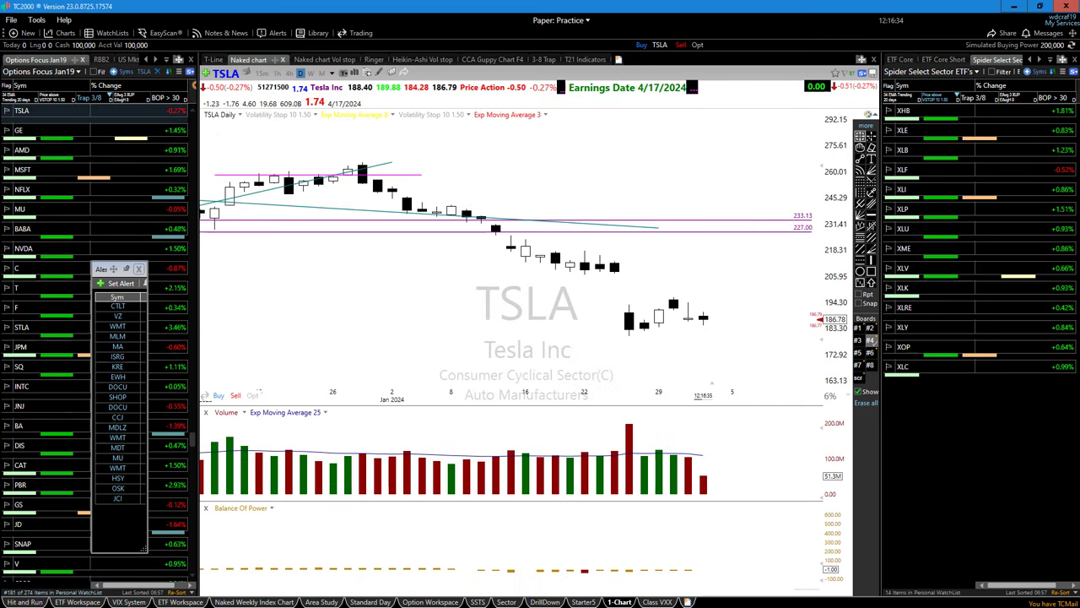
Review the daily charts of MU and CCL, viewing CCL with the T-Line moving averages around its 17.66 level
key(space)
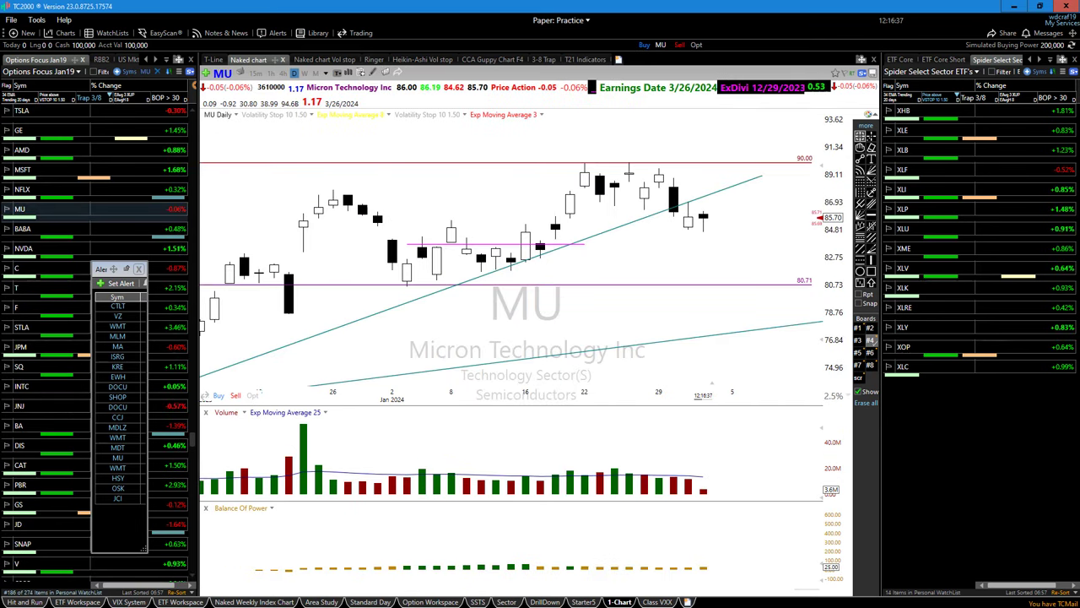
key(space)
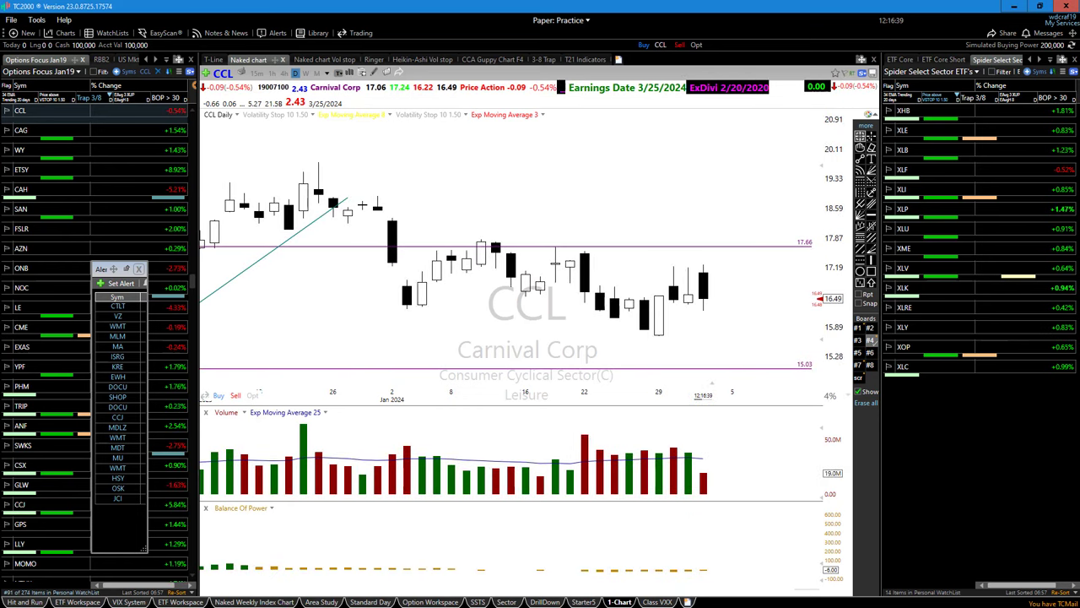
scroll(789, 293, down, 2)
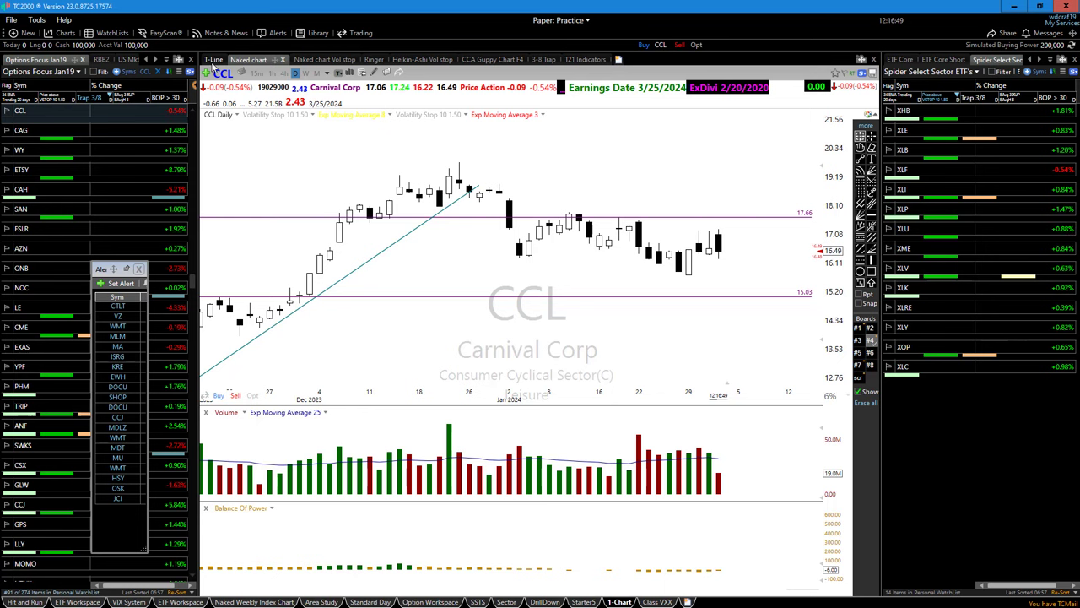
click(214, 60)
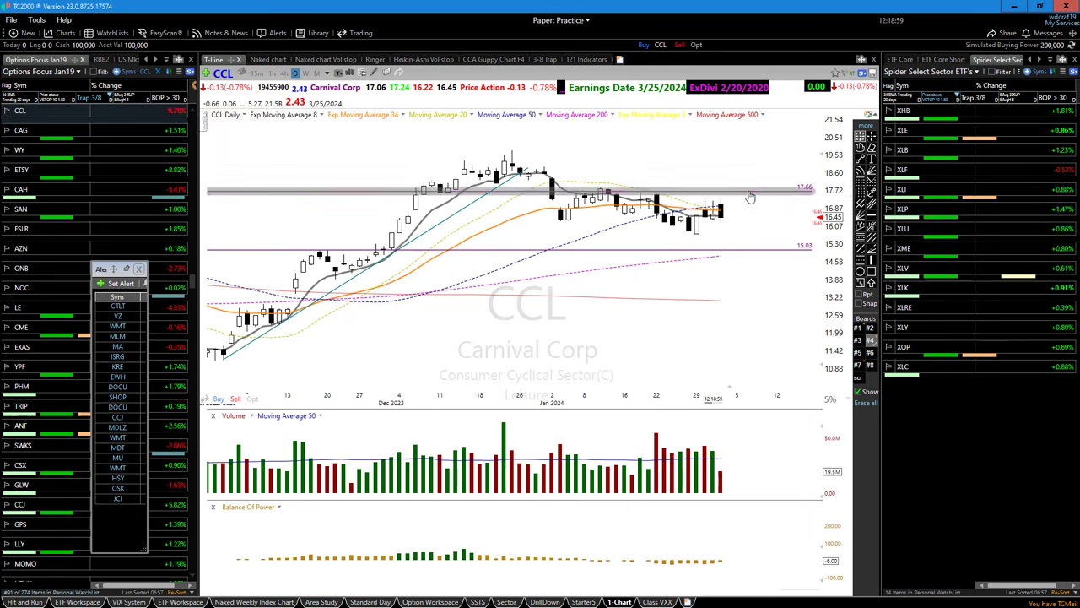
mouse_move(751, 197)
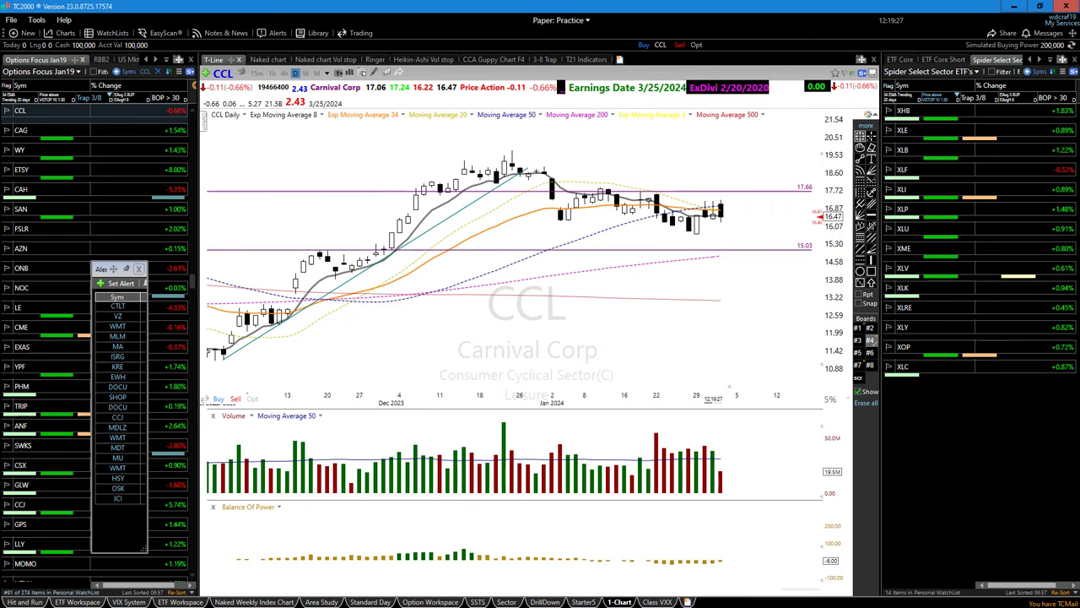
Load the daily T-Line chart for IBM
text(IBM)
key(Return)
scroll(480, 302, up, 2)
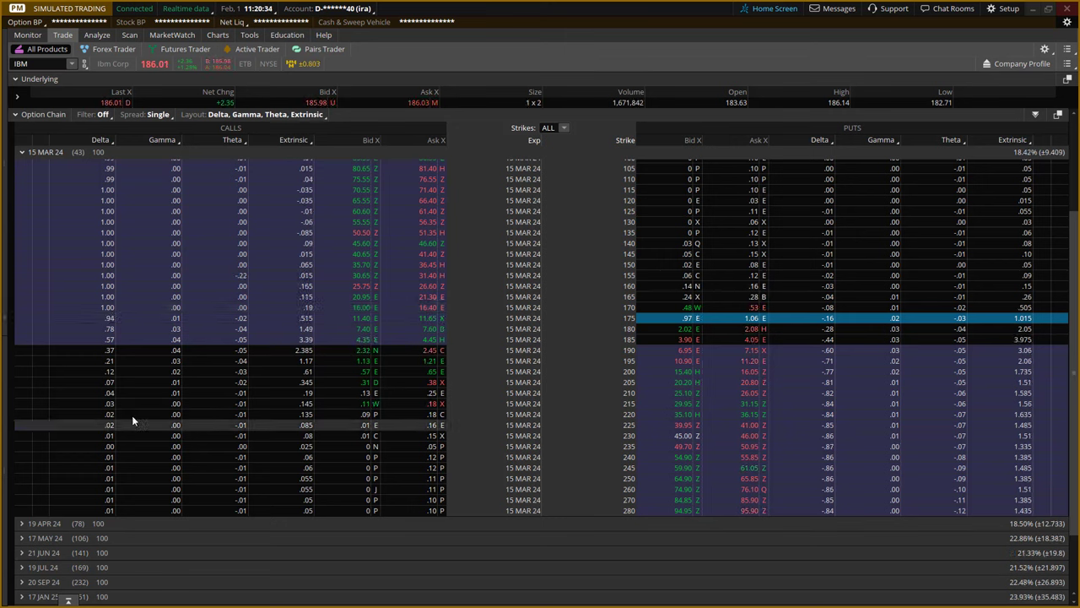
In thinkorswim, clear the existing IBM order and build a 15 MAR 24 call vertical buying the 180 and selling the 195
ctrl+click(429, 330)
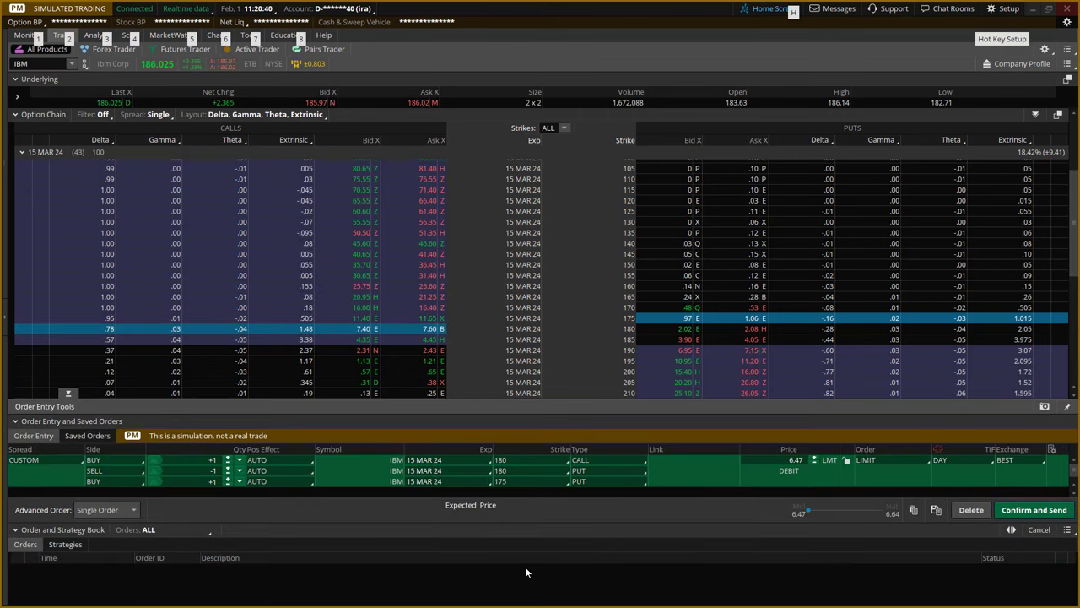
click(966, 511)
click(434, 329)
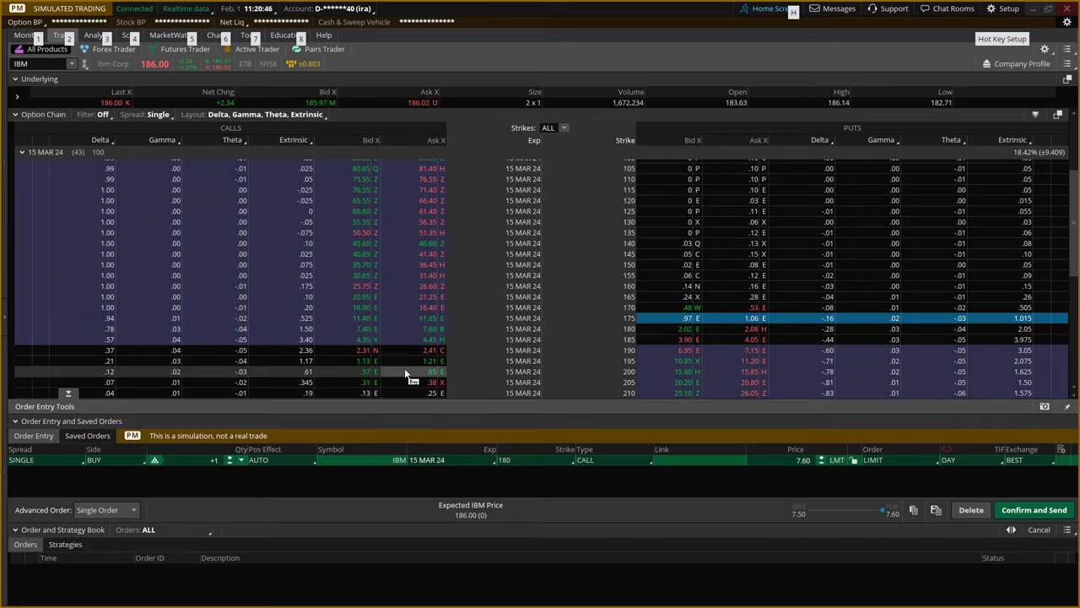
ctrl+click(363, 360)
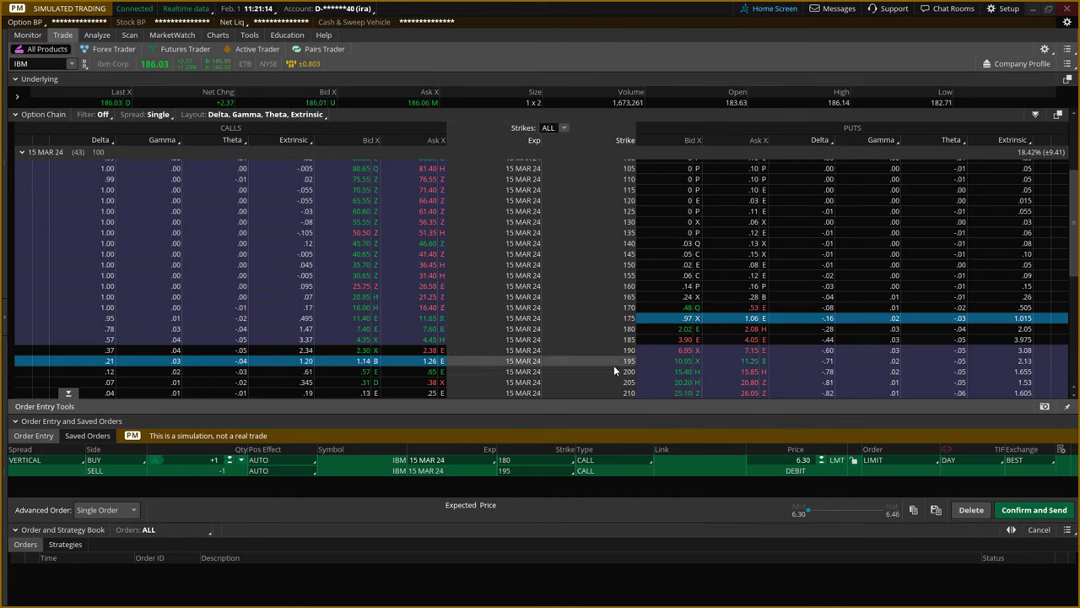
Return to TC2000 and add a horizontal line at 195.00 to IBM's Naked chart
click(1033, 9)
scroll(743, 266, down, 2)
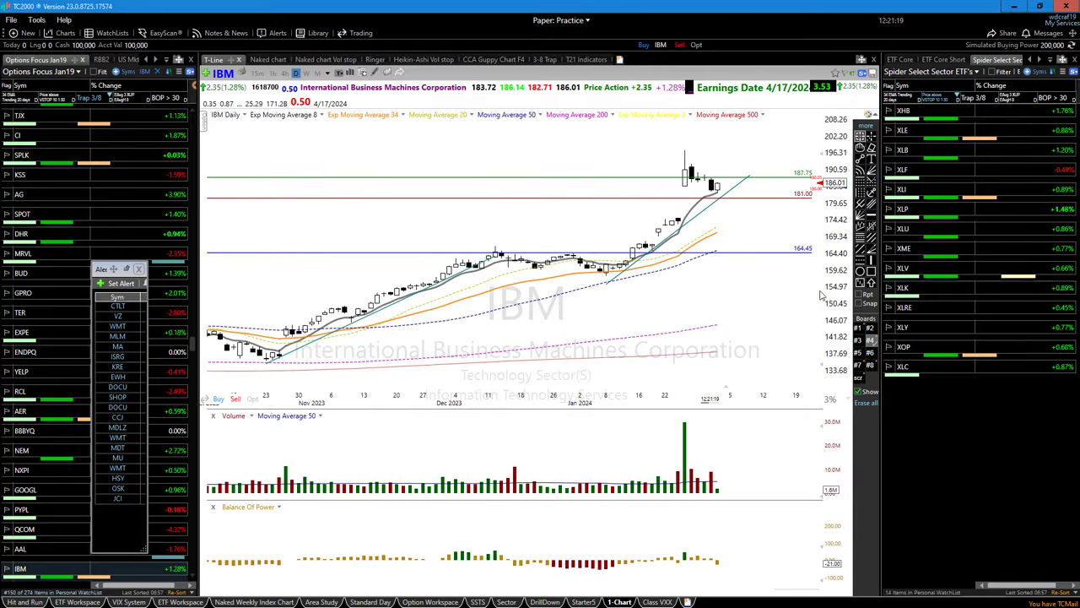
click(268, 59)
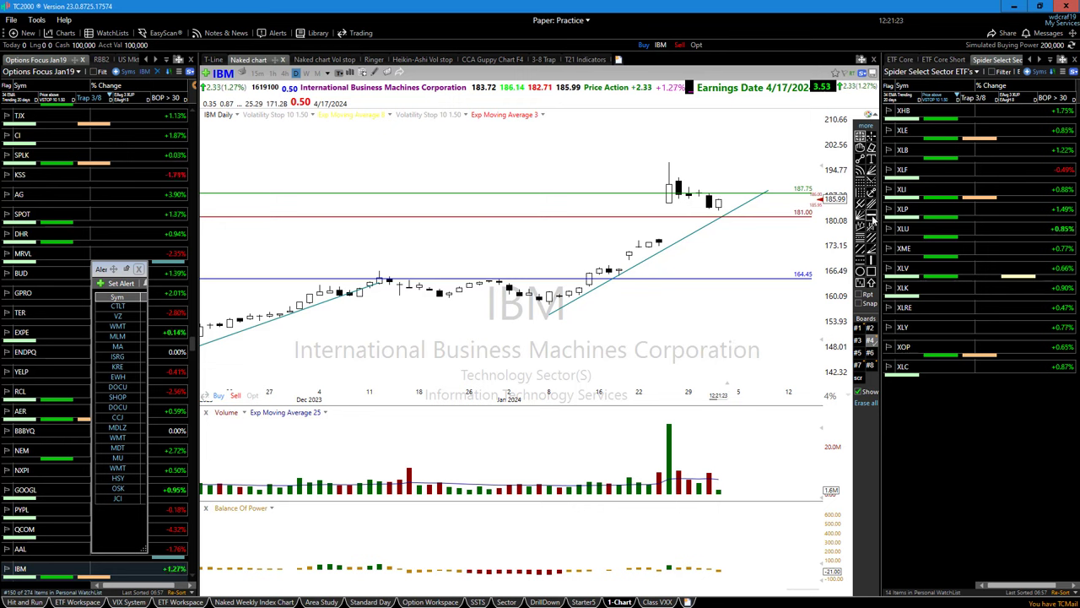
click(784, 165)
right_click(783, 166)
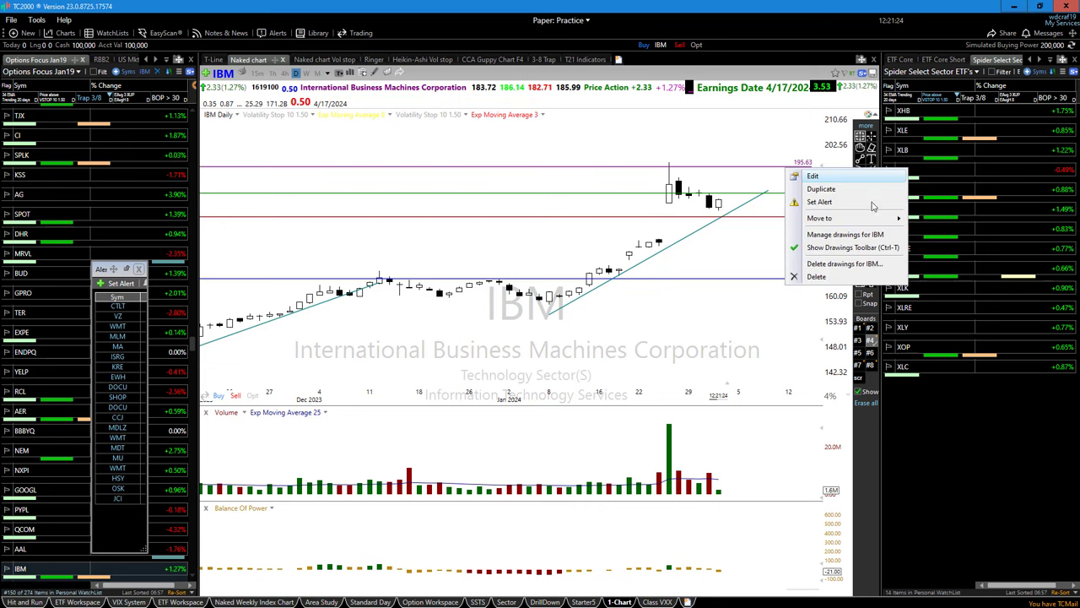
click(800, 175)
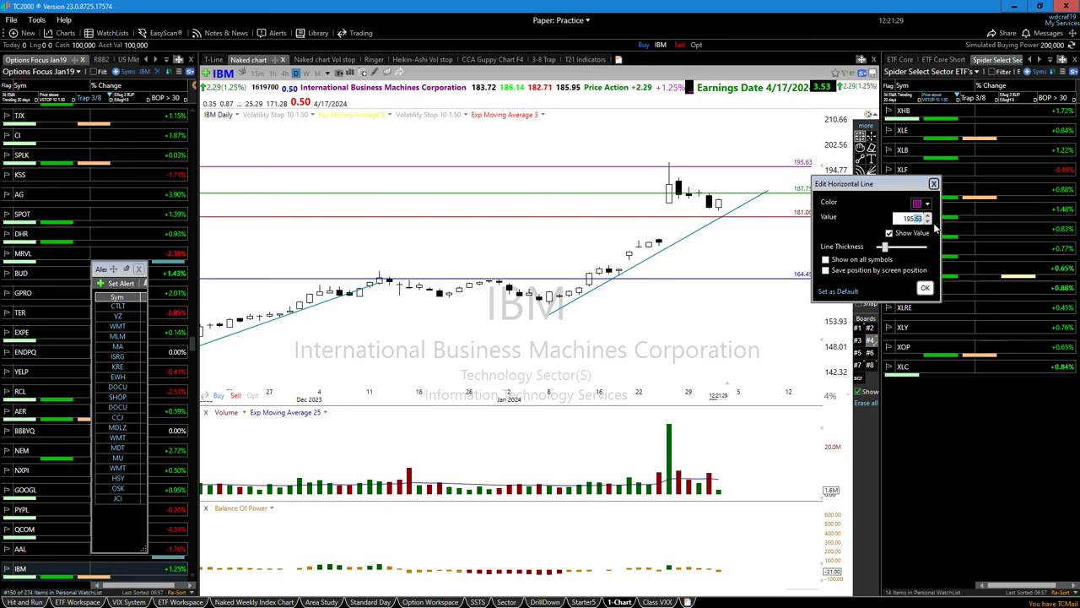
click(928, 221)
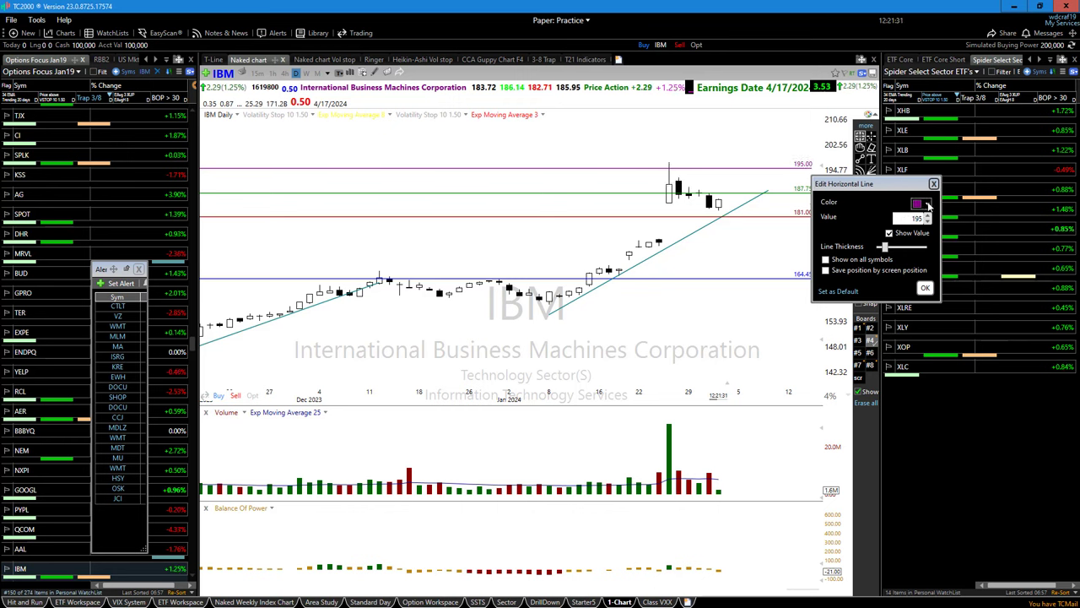
click(934, 184)
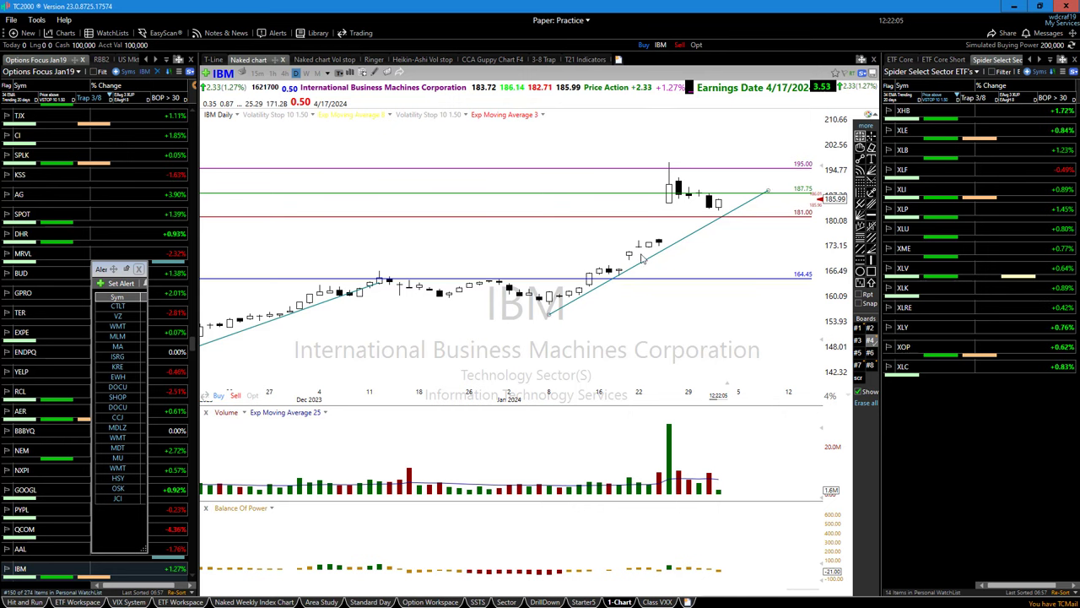
Back in thinkorswim, try a 200 strike for the call vertical's short leg and restore it to 195
scroll(652, 344, down, 1)
scroll(654, 363, up, 5)
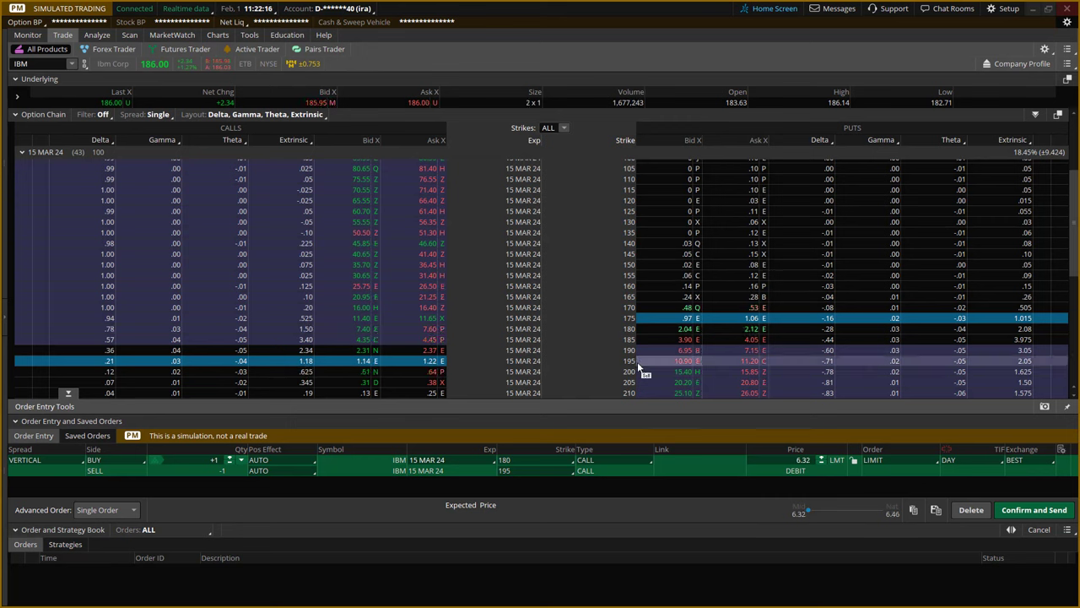
click(571, 472)
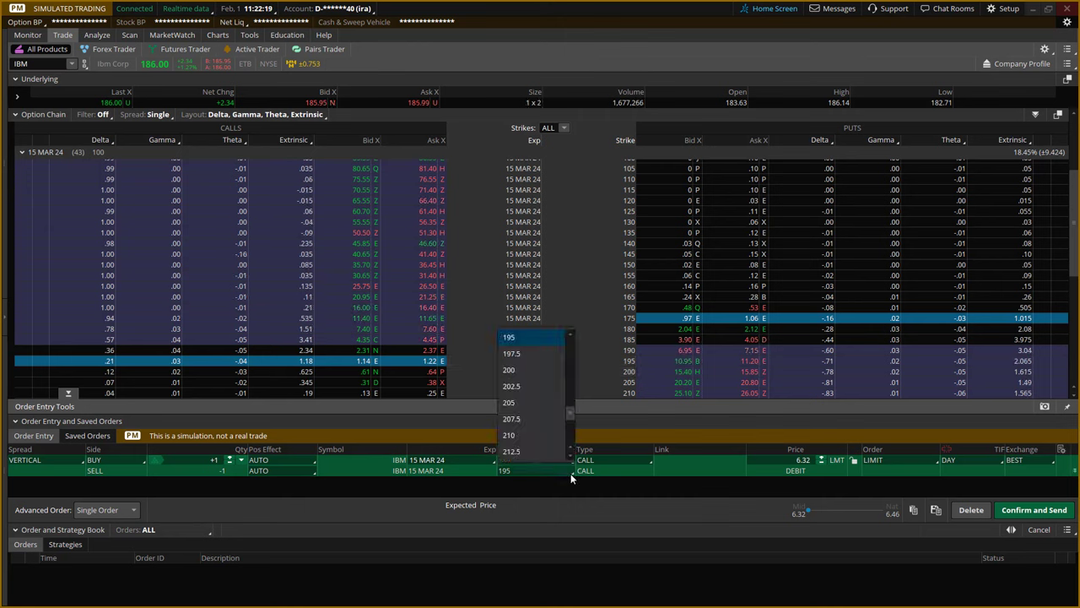
click(511, 375)
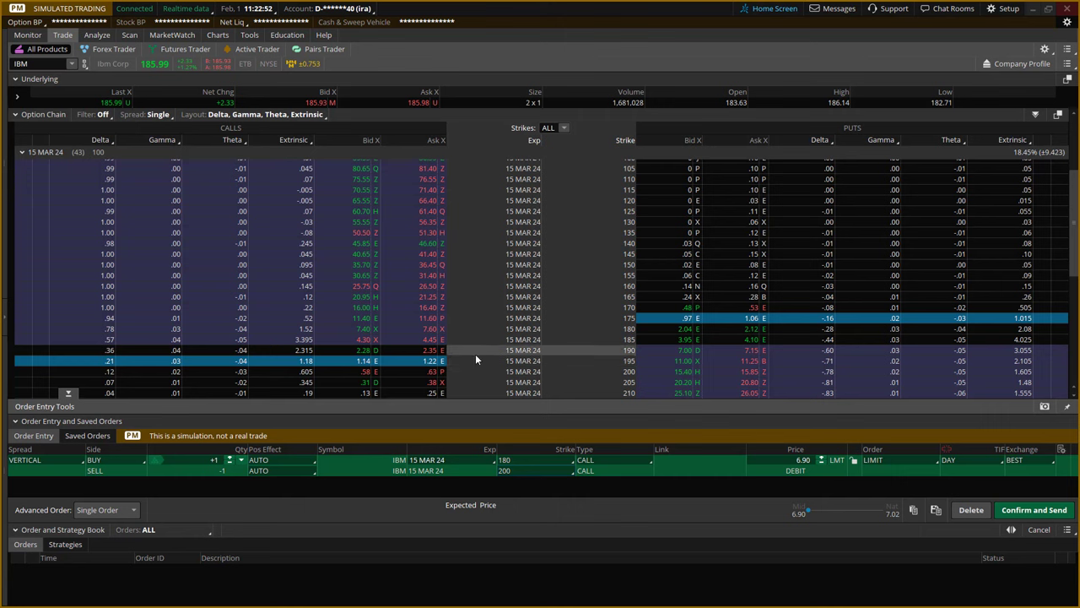
click(570, 470)
click(517, 429)
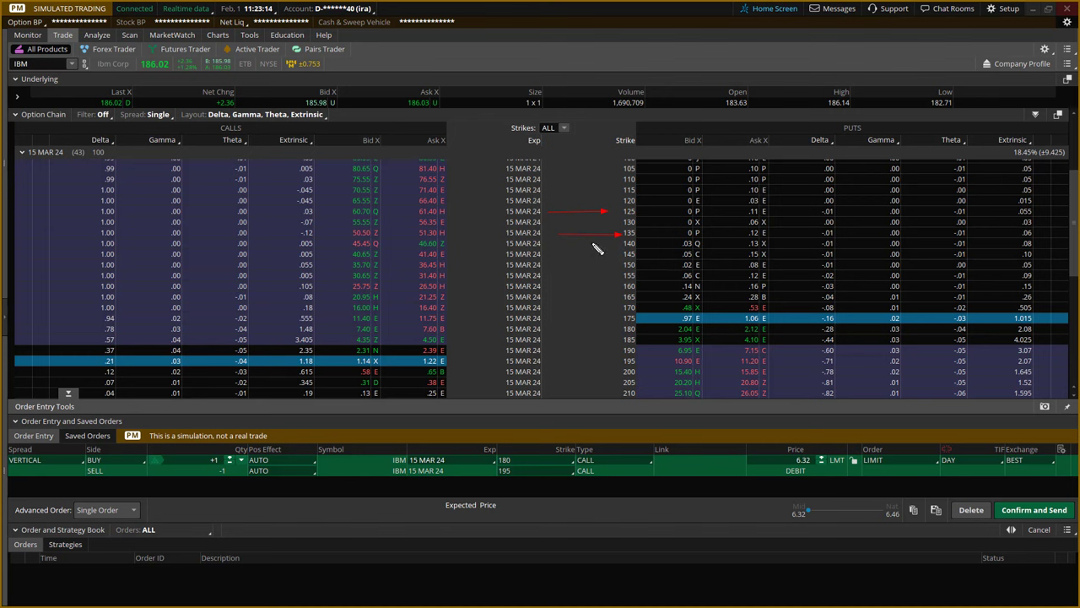
Sketch lines and arrows beside the strike column, and an arrow pointing at the 195 call's delta
drag(590, 239, 586, 241)
drag(554, 173, 629, 176)
drag(606, 215, 620, 236)
drag(573, 279, 599, 261)
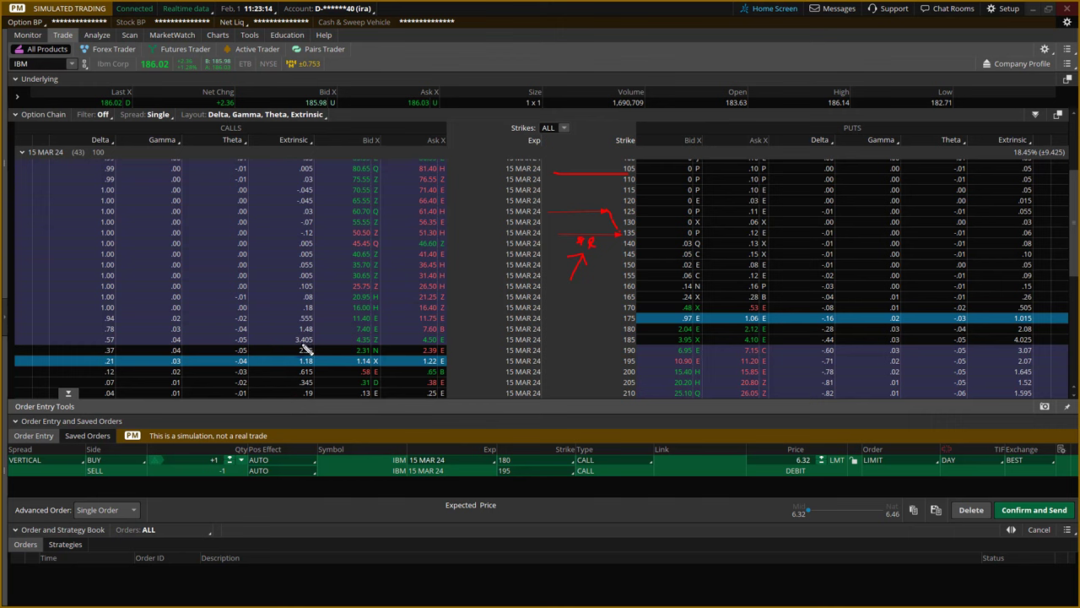
mouse_move(64, 360)
mouse_down()
mouse_move(102, 358)
mouse_move(84, 373)
mouse_up()
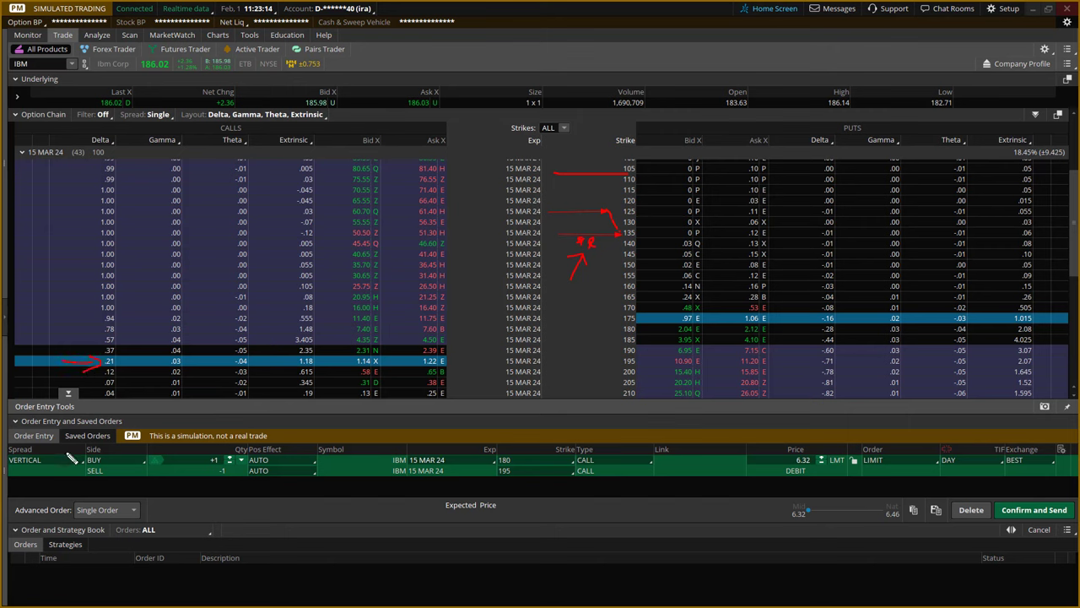
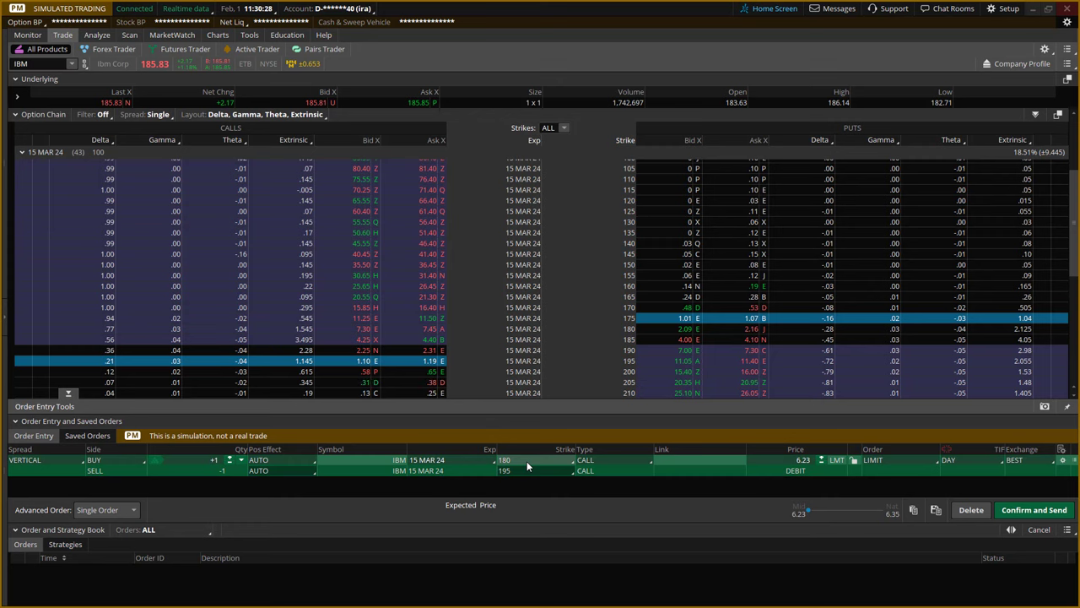
Return to TC2000, sketch arrows after IBM's last candle, near the 195.00 line and above it, and clear them
click(1034, 8)
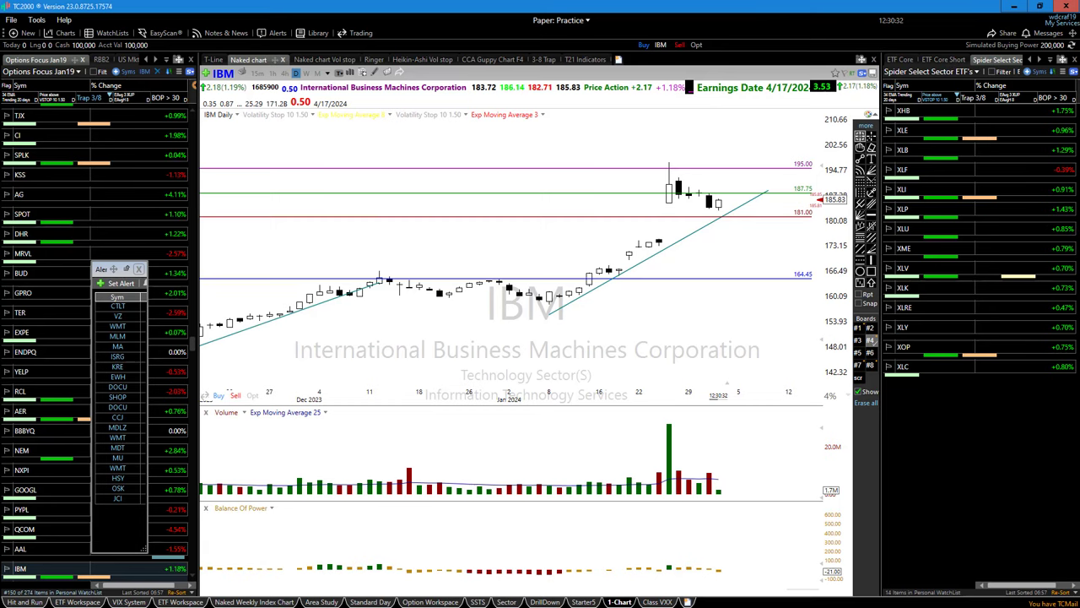
click(746, 189)
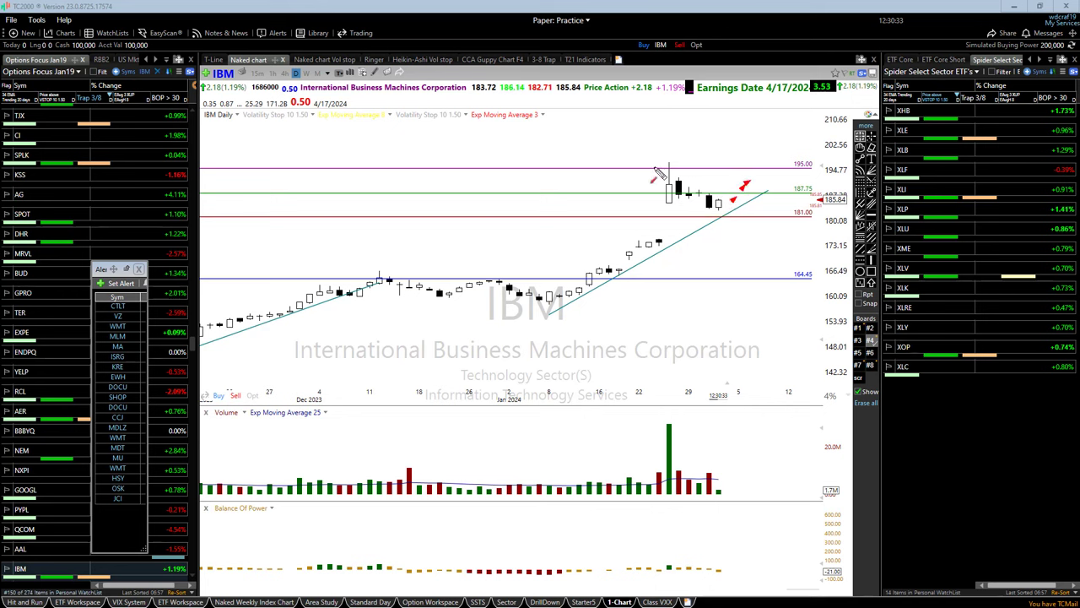
drag(666, 168, 743, 175)
drag(655, 151, 725, 150)
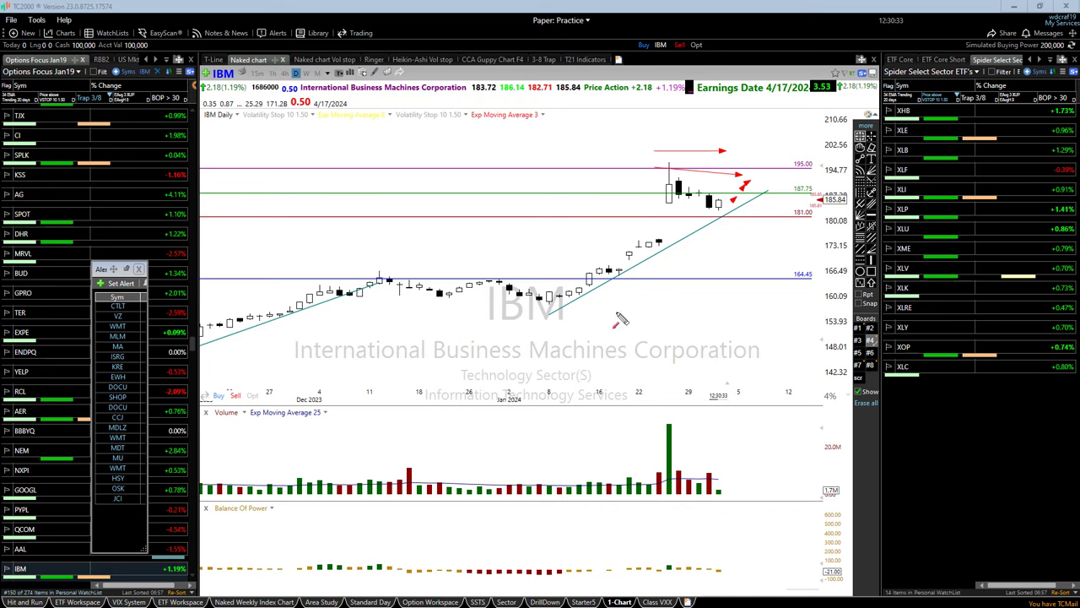
key(Delete)
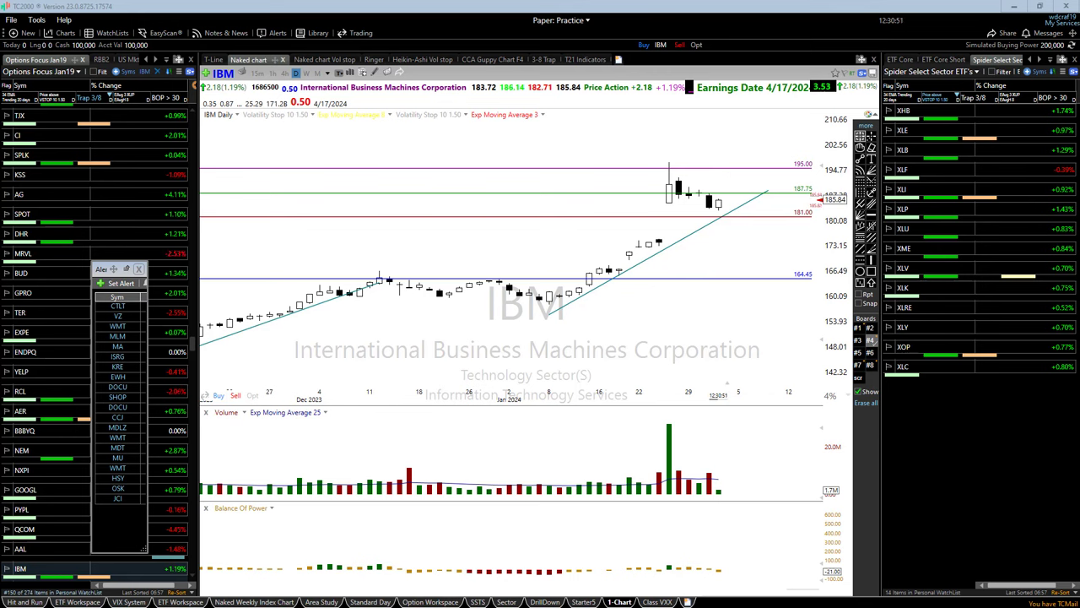
Switch to thinkorswim and sketch a down-and-up price path with arrows beside the 15 MAR 24 calls
key(alt+Tab)
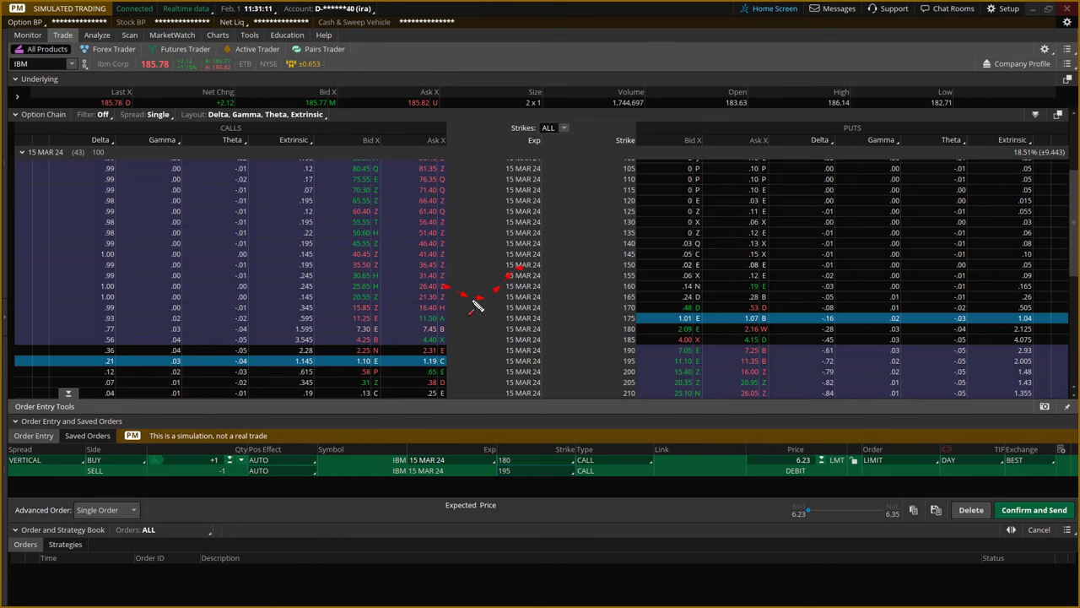
drag(477, 305, 499, 312)
drag(527, 265, 490, 260)
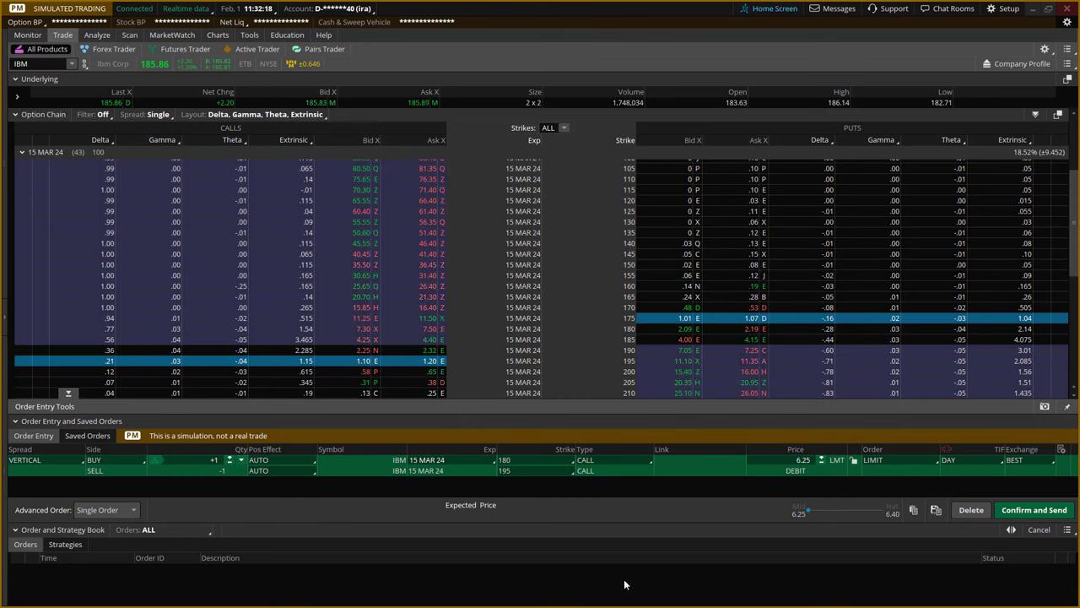
Delete the 180/195 call vertical and start an order buying one 15 MAR 24 180 call
click(971, 509)
click(273, 406)
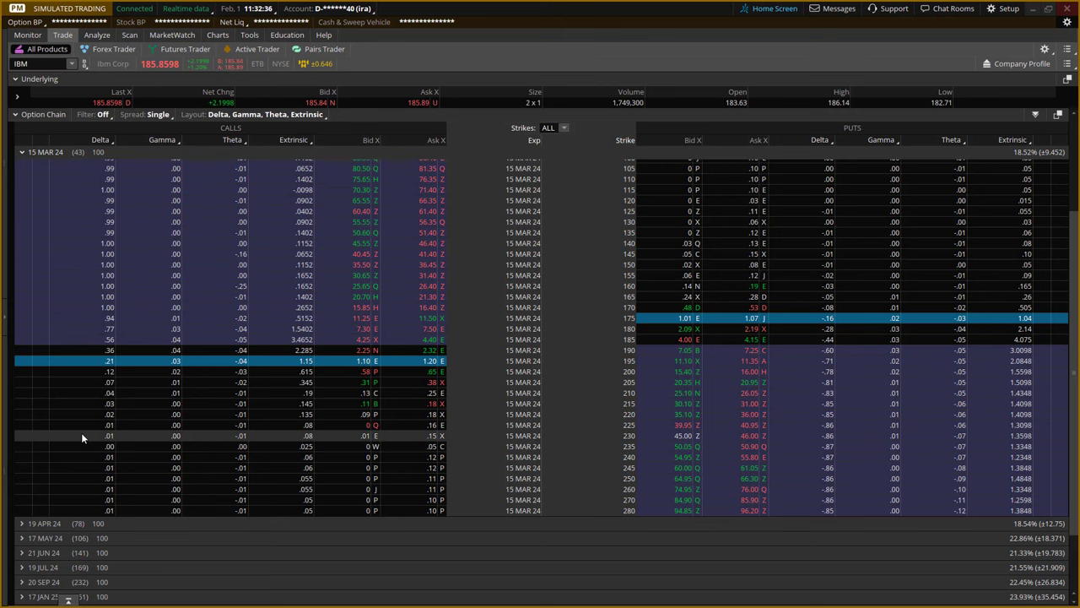
click(433, 328)
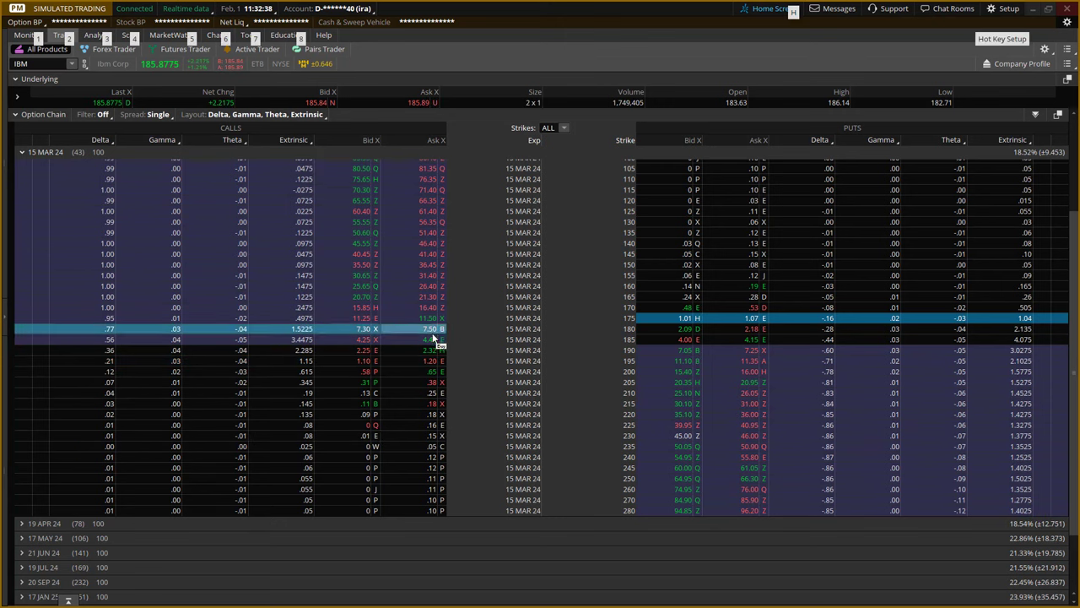
Add a short 16 FEB 24 190 call to form a diagonal spread, and collapse that expiration's strikes
click(22, 152)
click(41, 163)
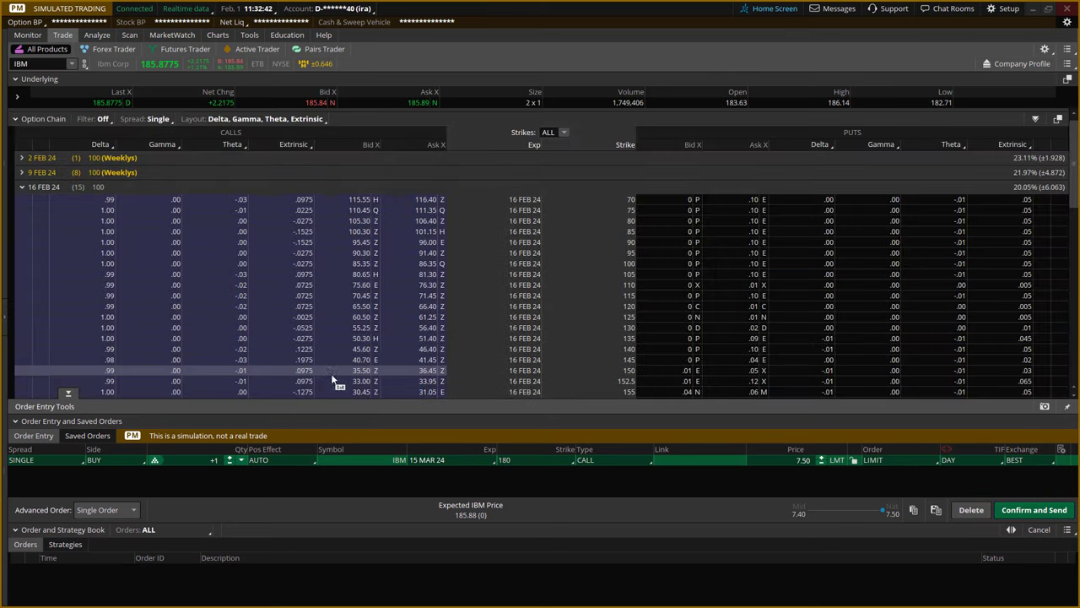
scroll(462, 313, down, 9)
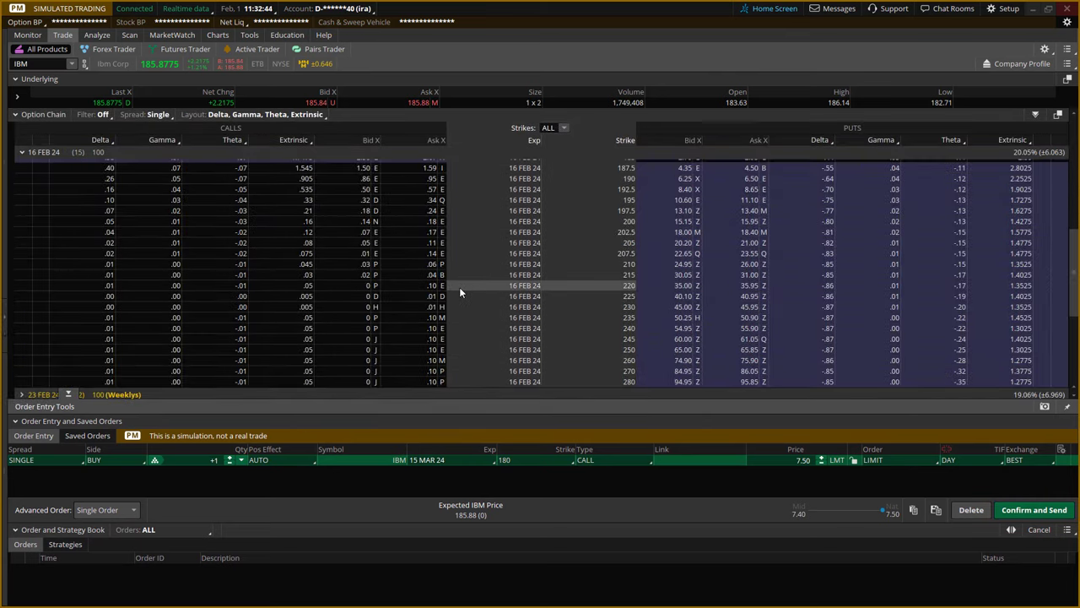
scroll(458, 283, up, 1)
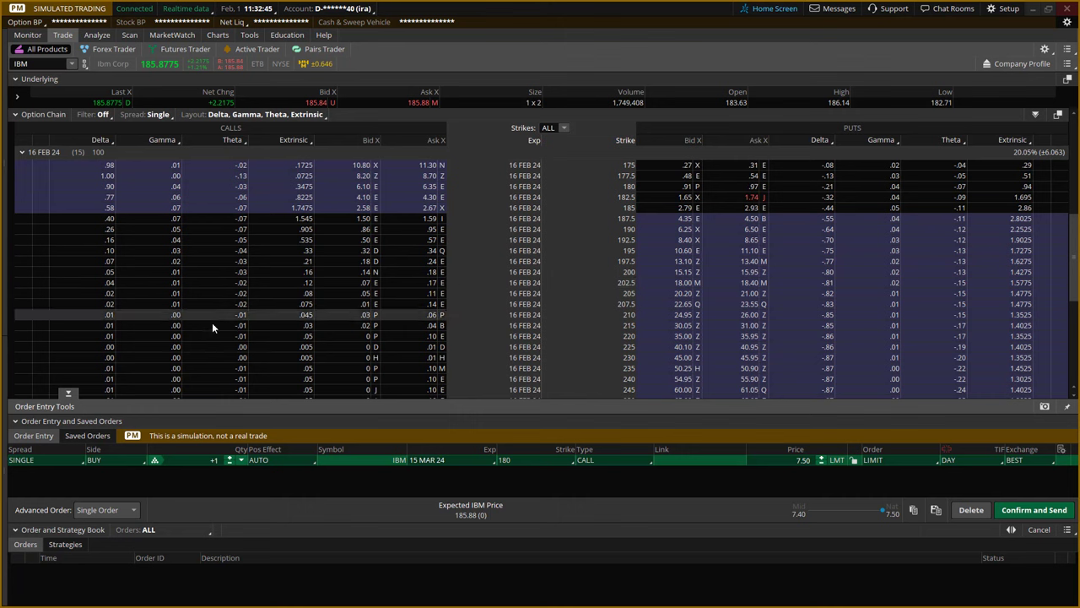
ctrl+click(363, 231)
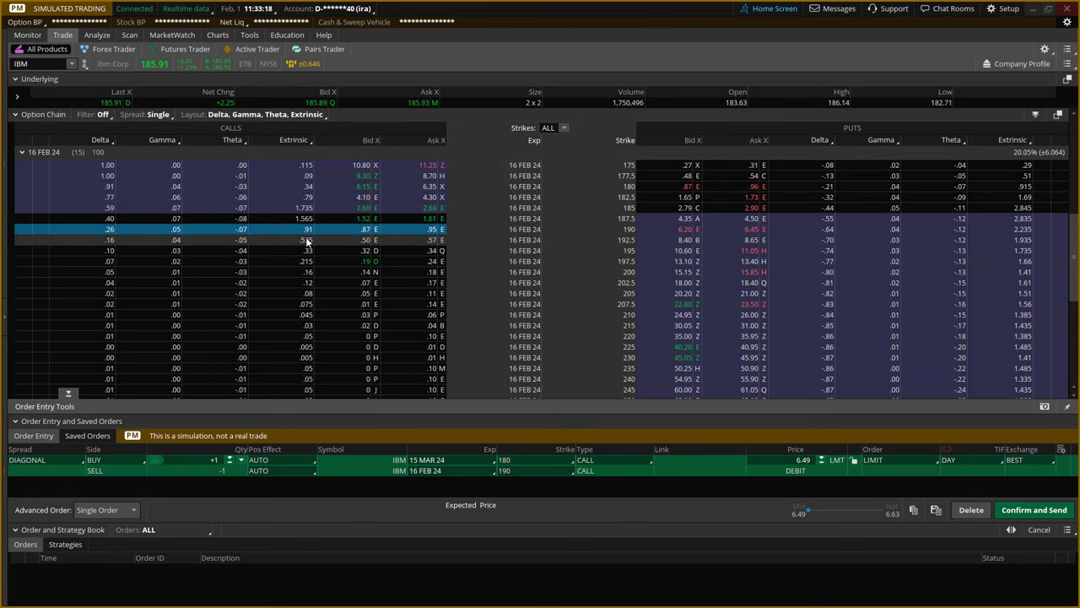
click(22, 153)
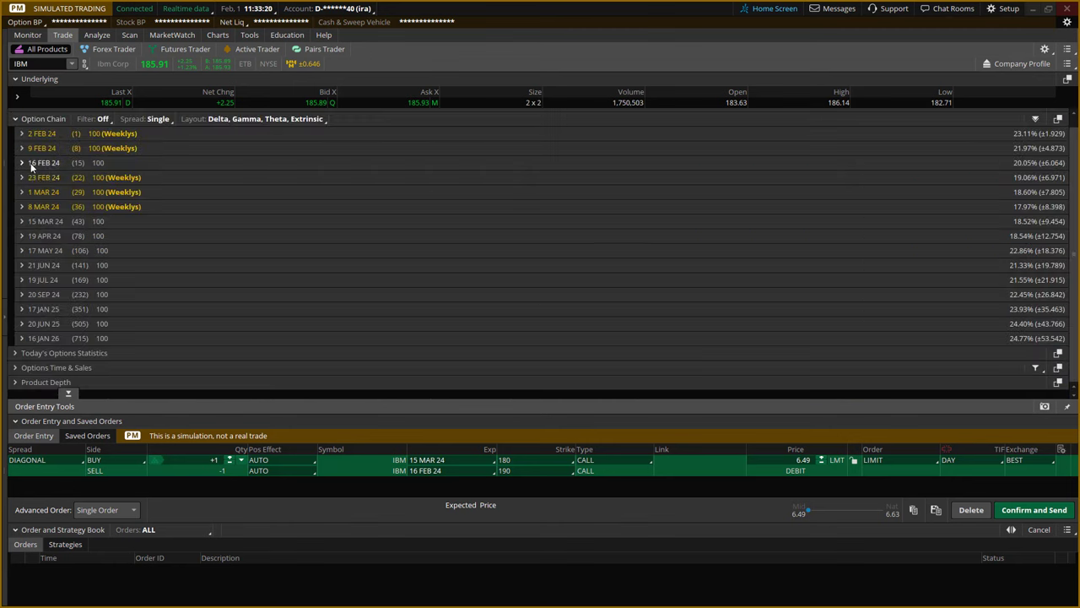
Review the 15 MAR 24 strikes around the 180 call, collapse them, and examine the 16 FEB 24 strikes around the 190 call
click(68, 228)
scroll(429, 366, down, 5)
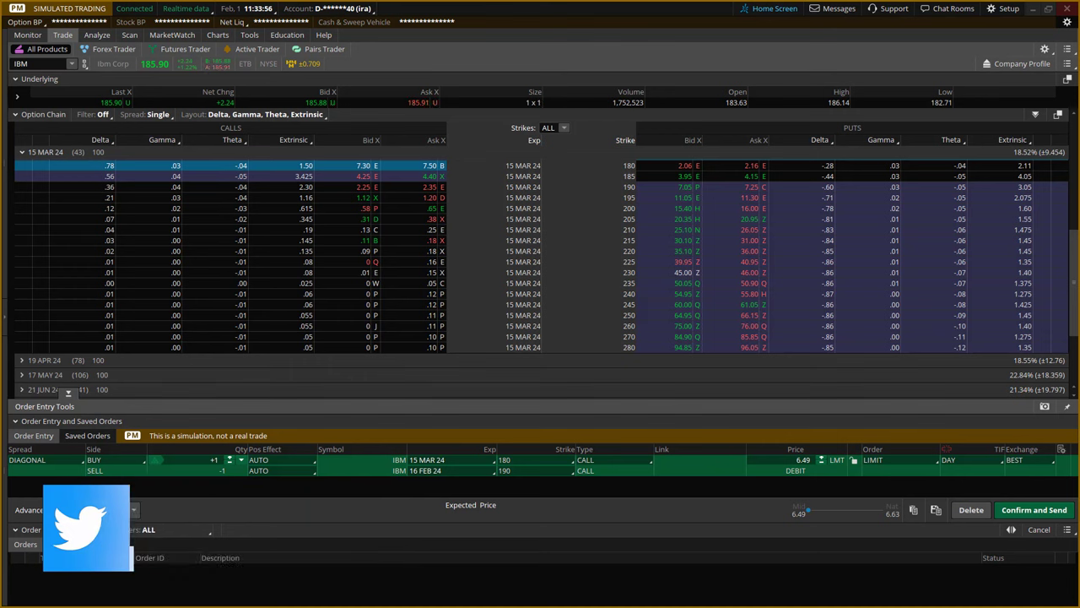
scroll(121, 227, up, 1)
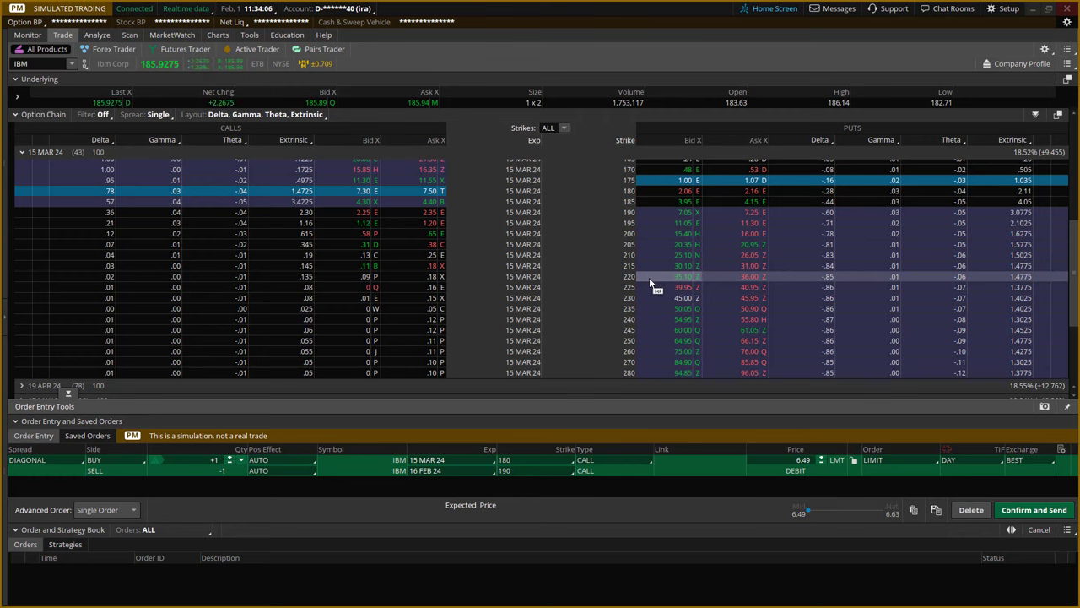
scroll(284, 291, up, 1)
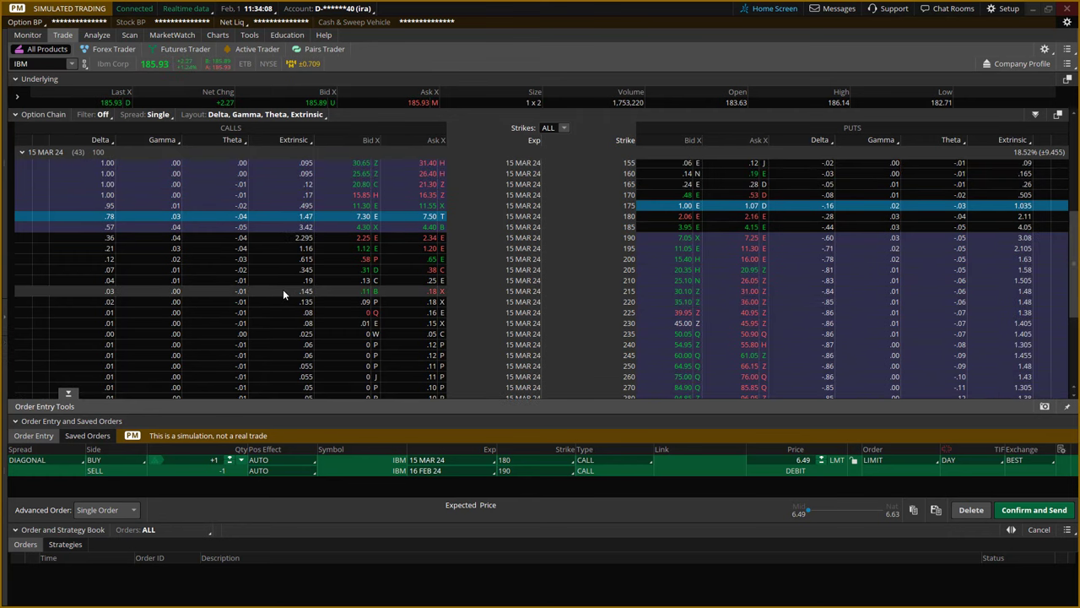
click(26, 152)
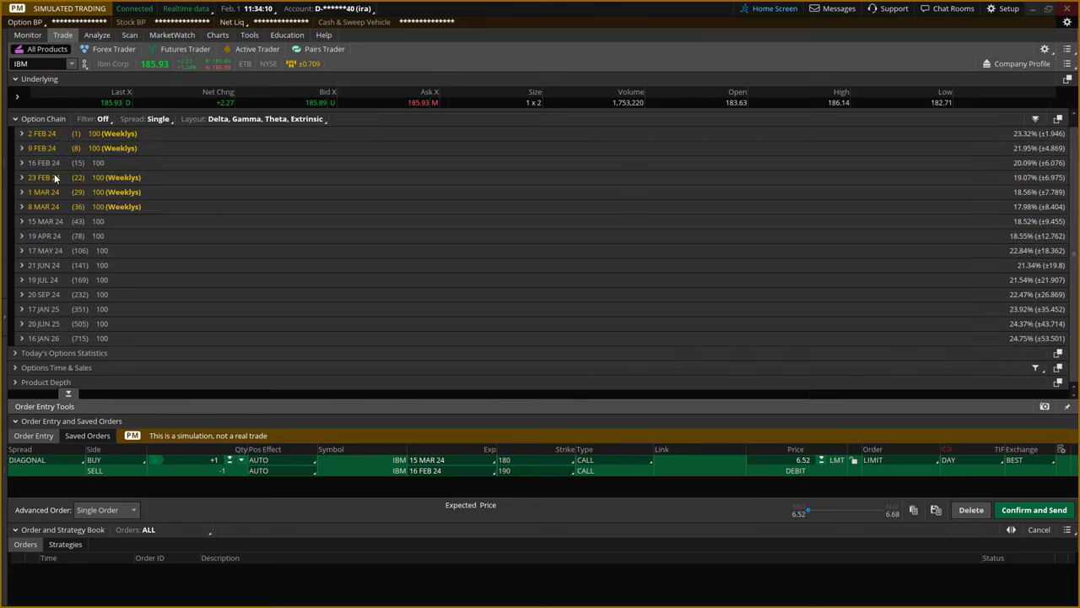
click(22, 162)
scroll(292, 350, down, 2)
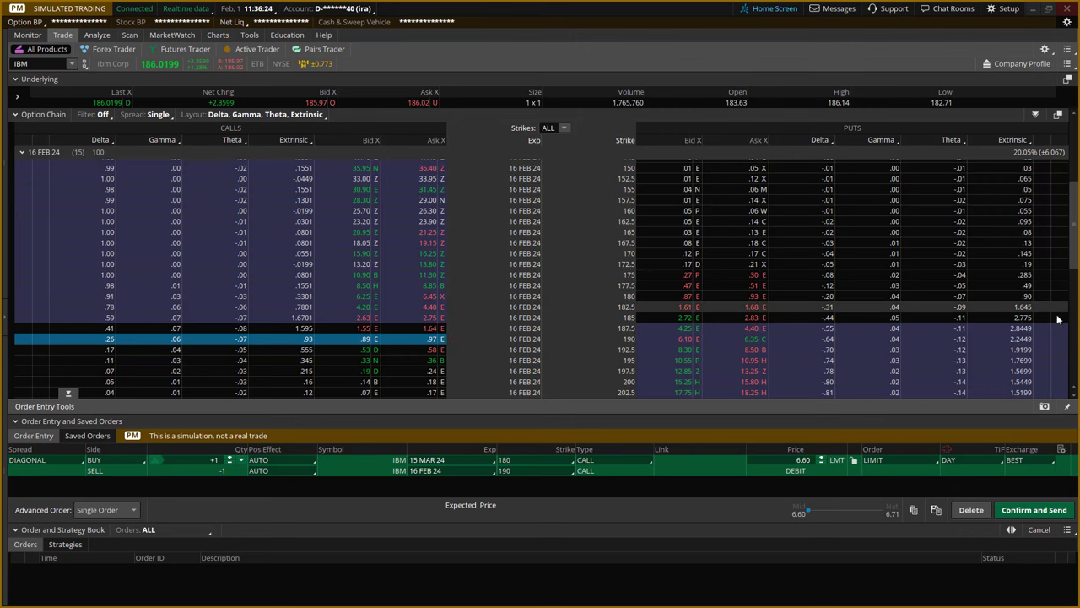
Delete the diagonal order, switch to TC2000 and widen IBM's daily chart to cover several more months
click(971, 511)
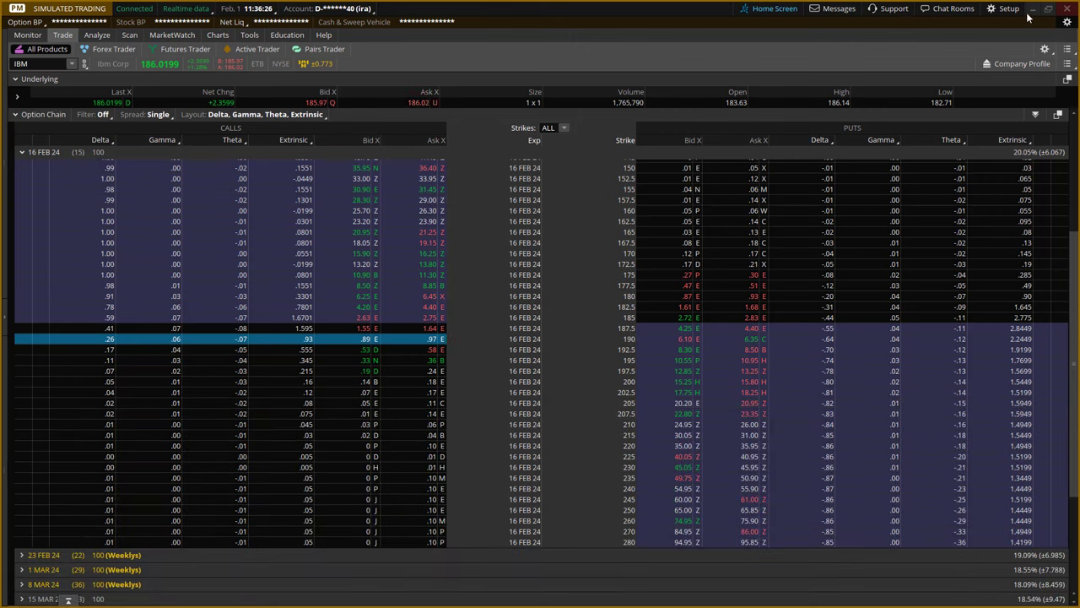
click(1032, 9)
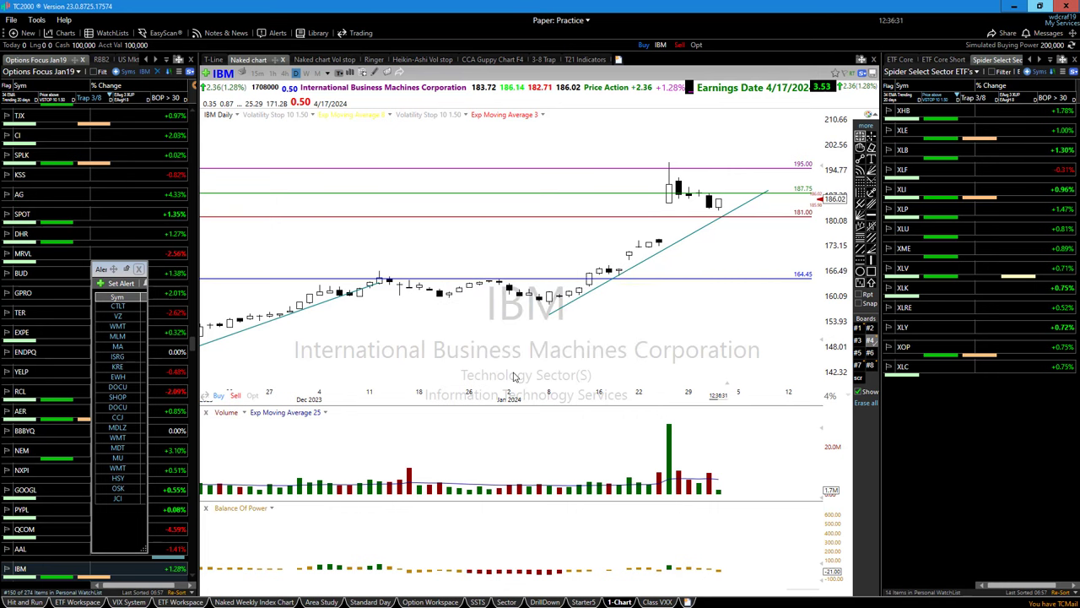
scroll(510, 375, down, 1)
scroll(506, 372, down, 2)
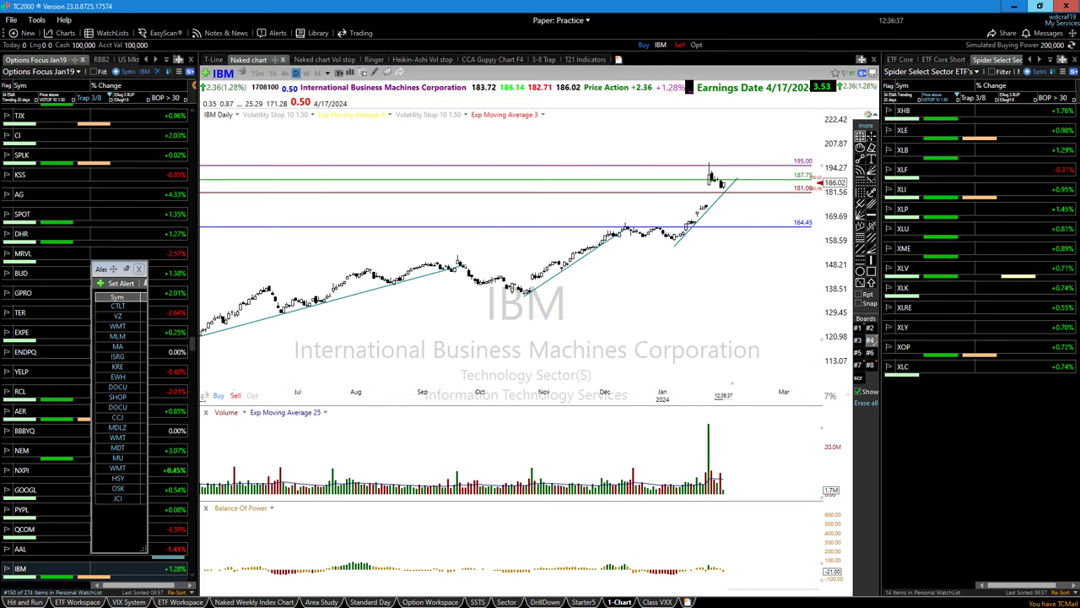
Return to thinkorswim and collapse the 16 FEB 24 strikes, leaving the order entry area hidden
key(alt+Tab)
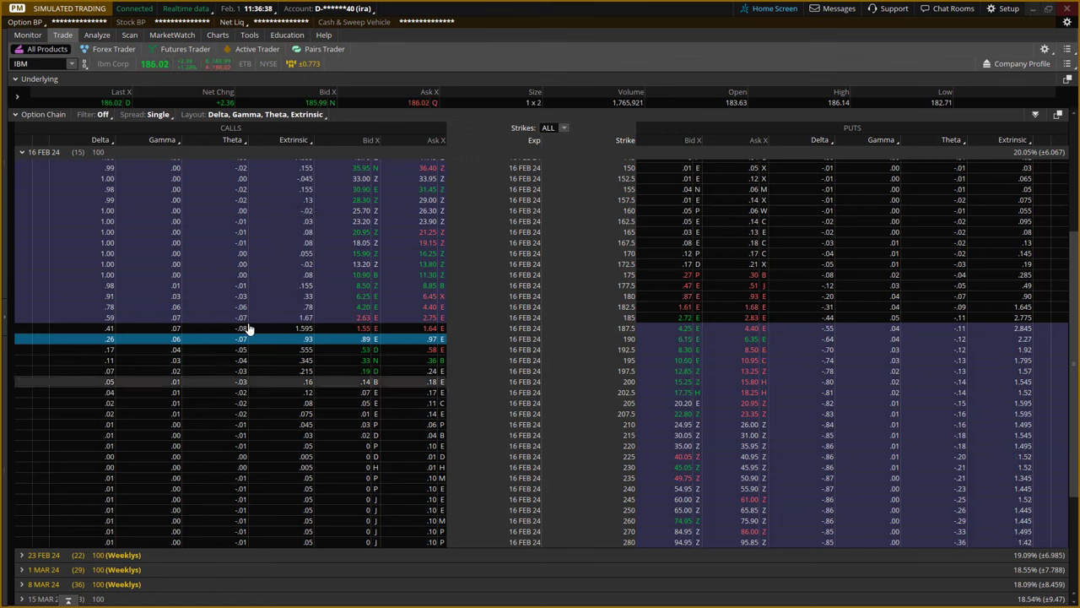
click(17, 152)
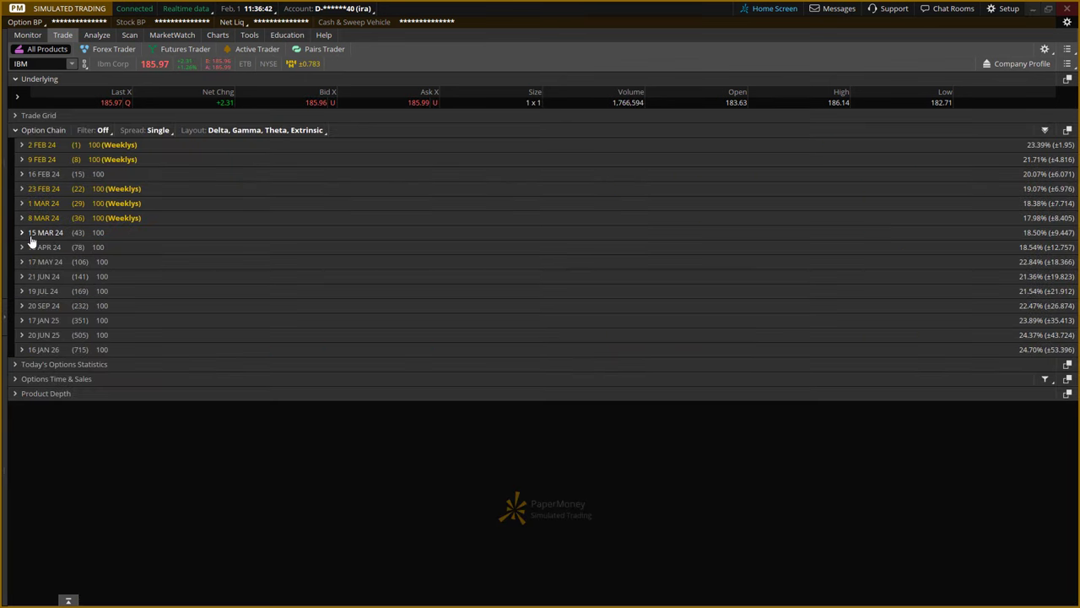
click(400, 576)
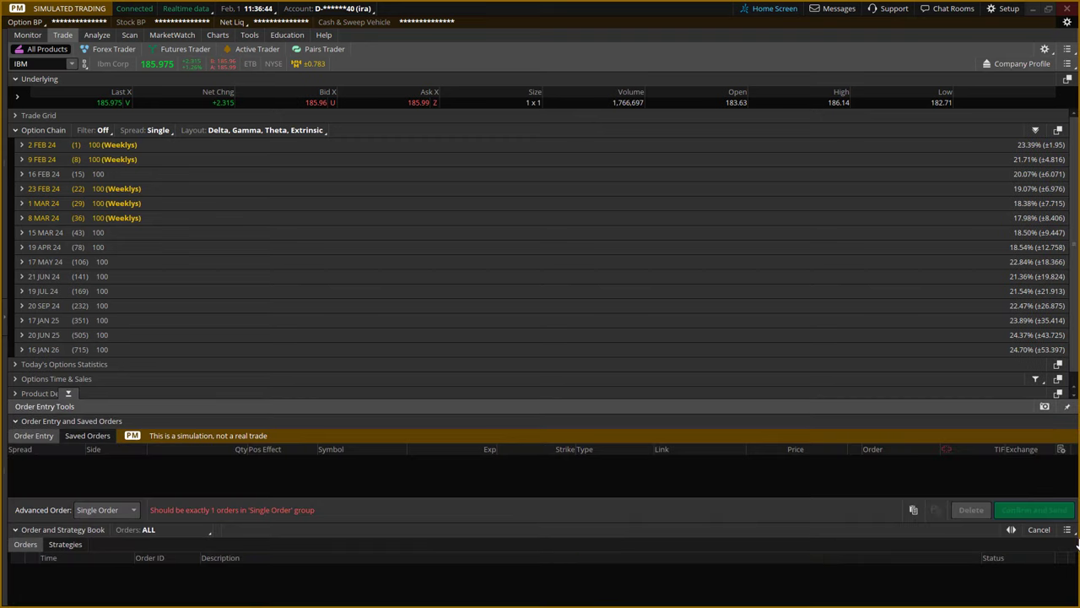
click(68, 393)
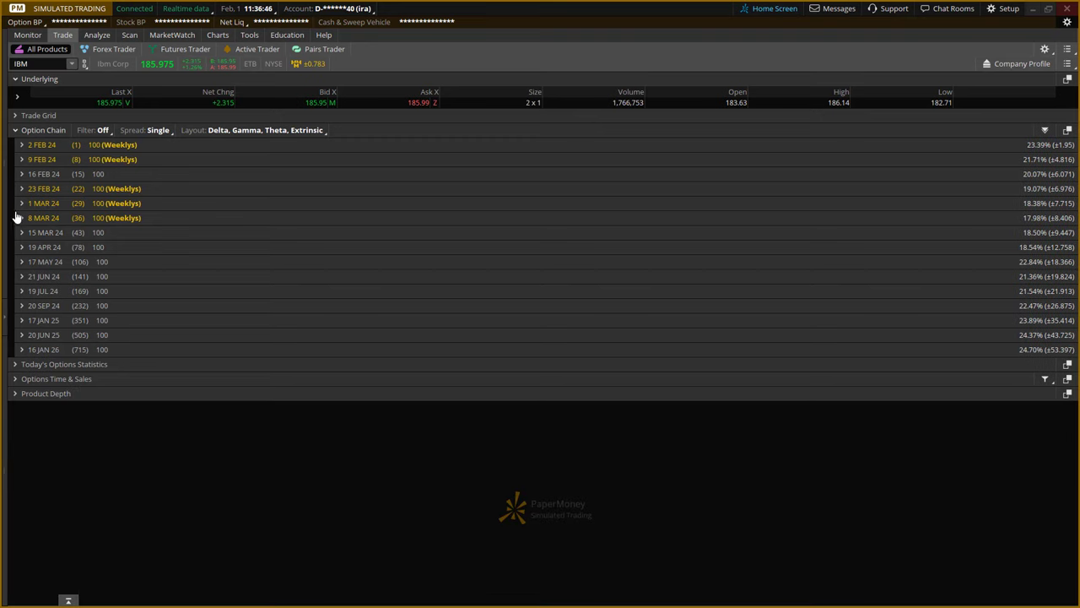
Examine the 19 APR 24 and 17 MAY 24 option strikes in turn, collapsing each expiration
click(41, 249)
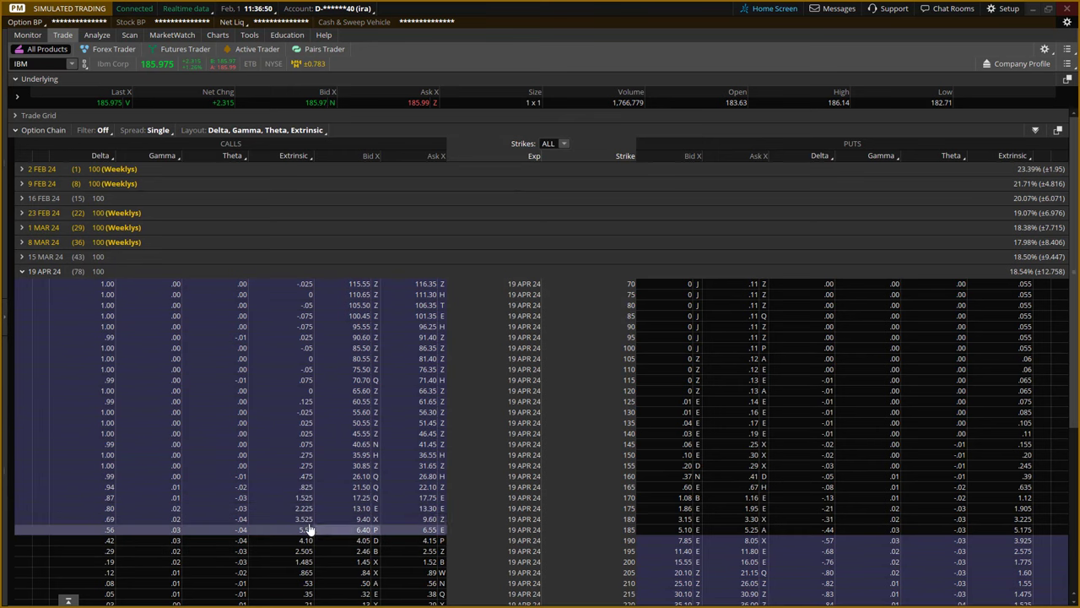
click(22, 271)
click(47, 262)
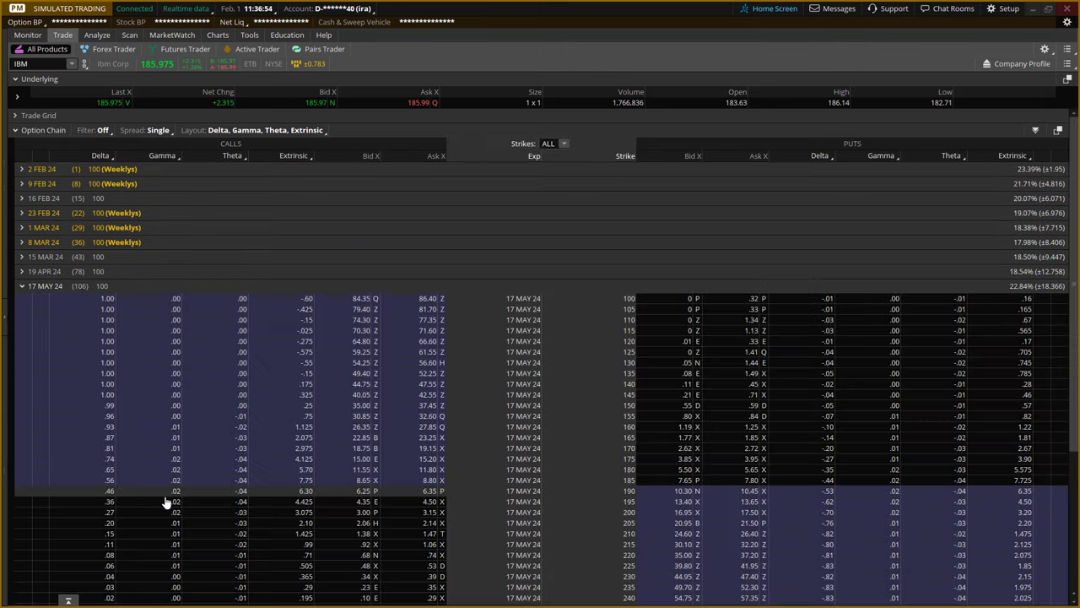
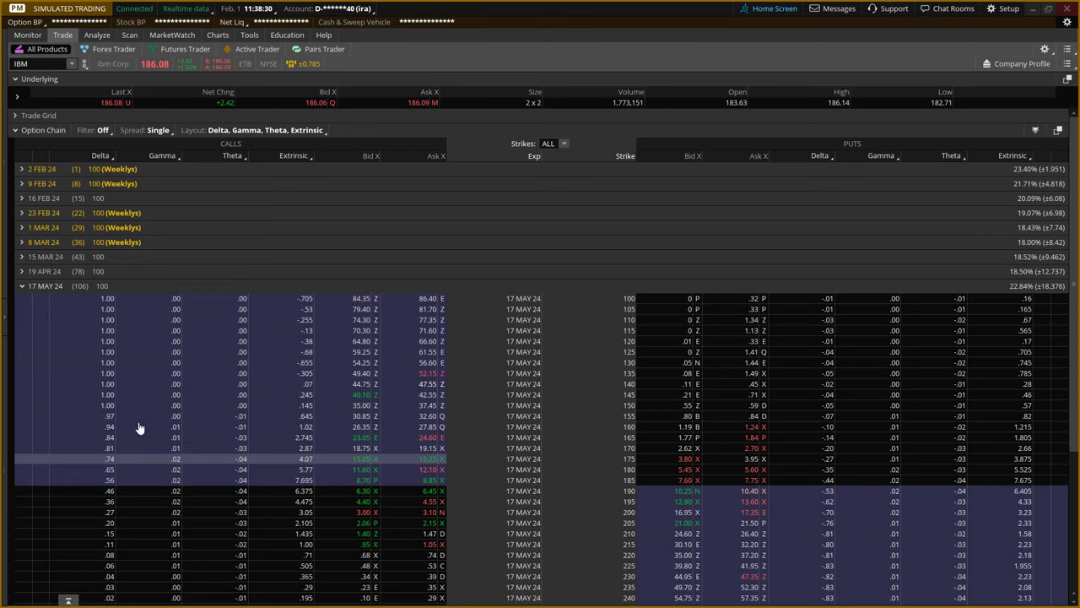
click(22, 286)
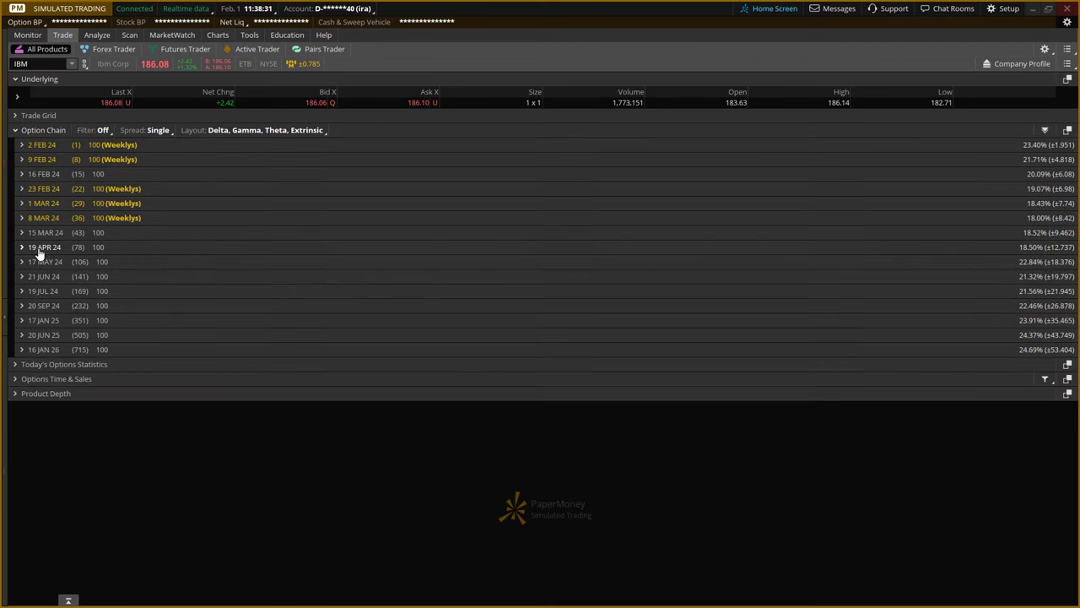
Expand the 17 JAN 25 expiration and bring the strikes from 105 to 290 into view
click(39, 321)
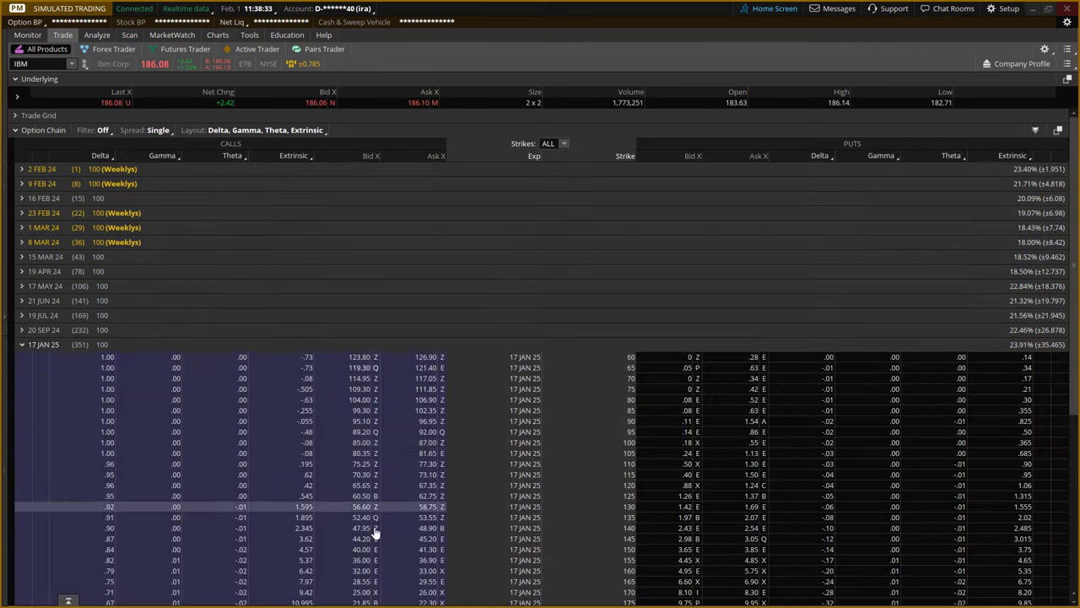
scroll(373, 507, down, 5)
scroll(374, 533, down, 2)
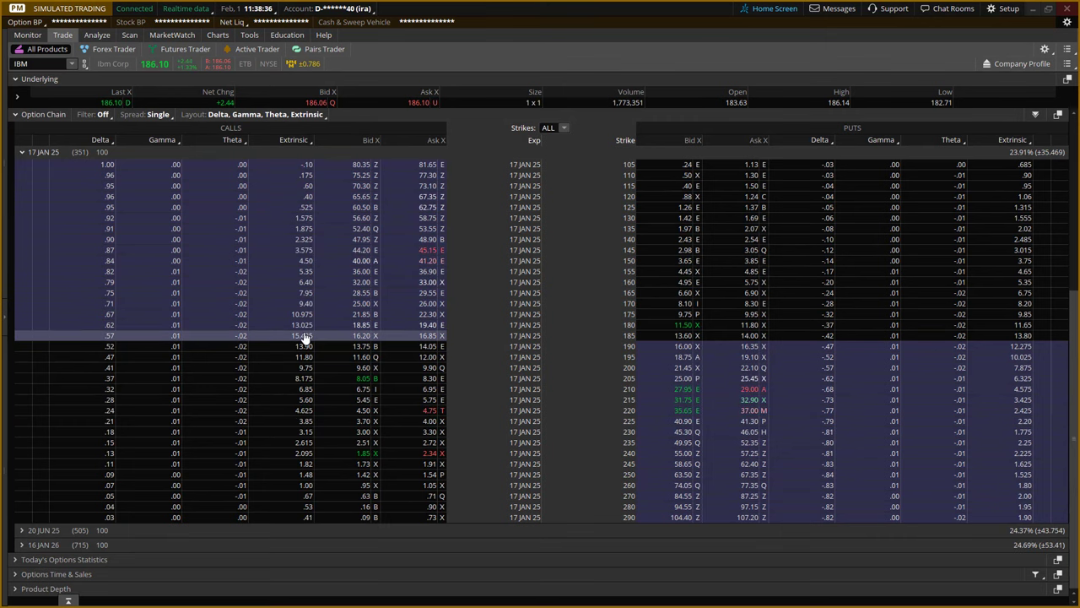
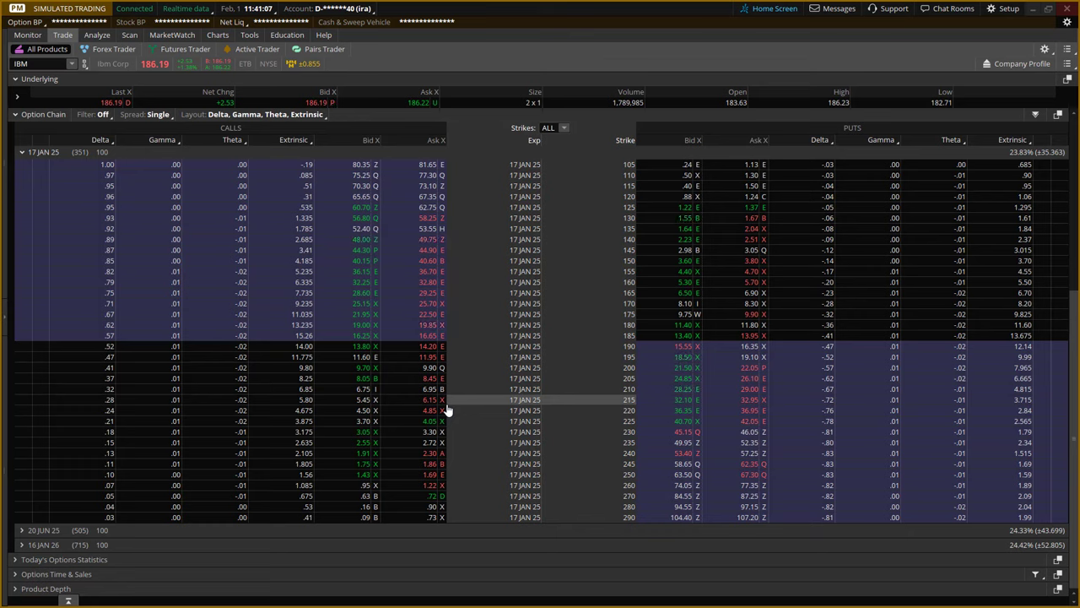
Switch to TC2000, sketch arrows from IBM's last candle up to 195.00 and down below 181.00, and clear them
click(1048, 9)
scroll(504, 315, up, 5)
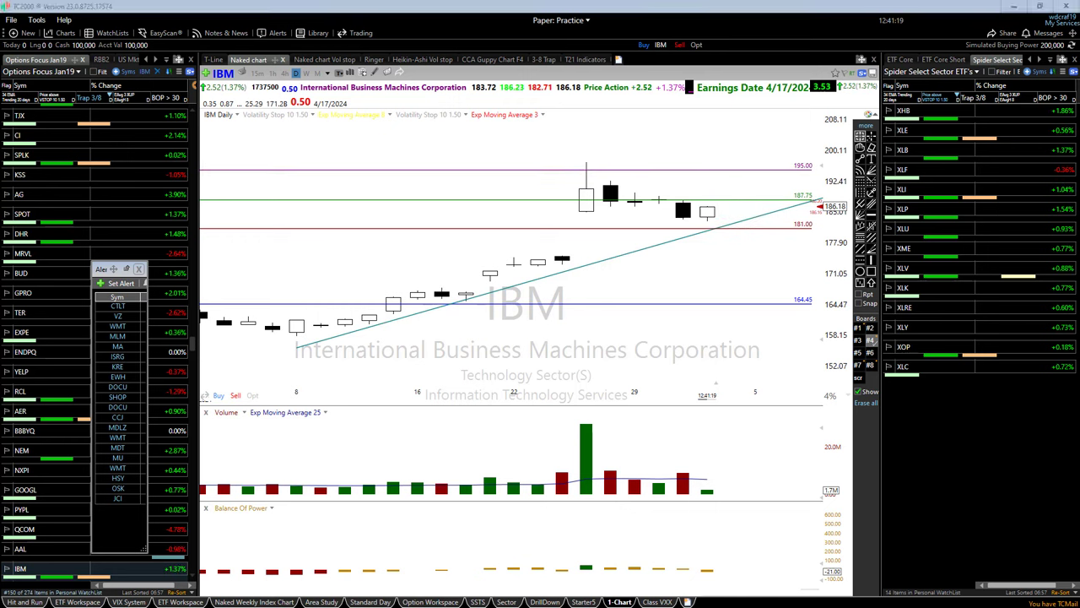
drag(735, 209, 760, 172)
drag(581, 146, 621, 146)
drag(724, 213, 743, 238)
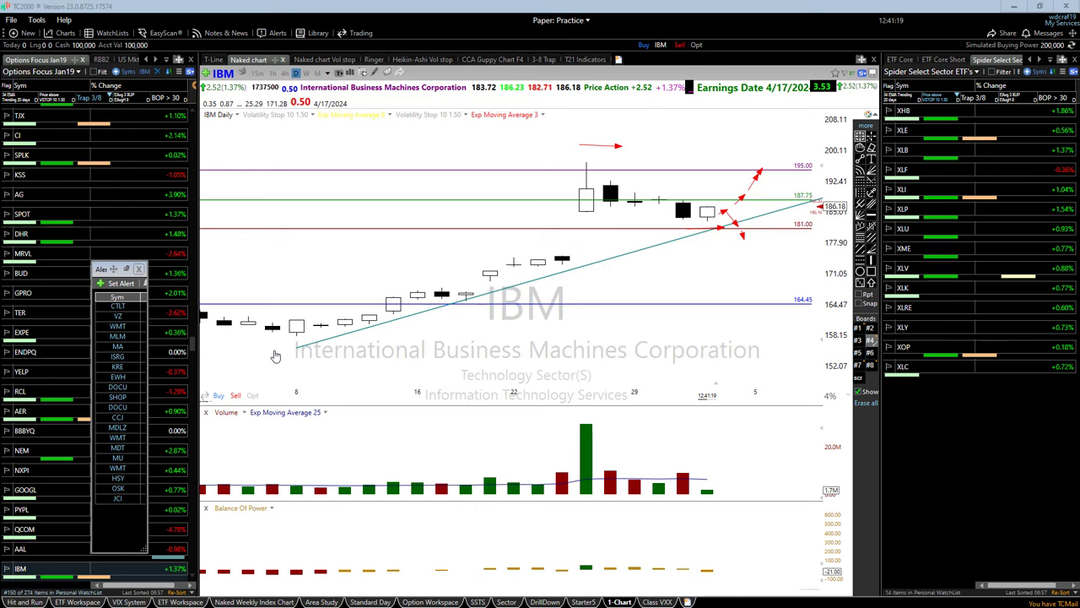
key(Escape)
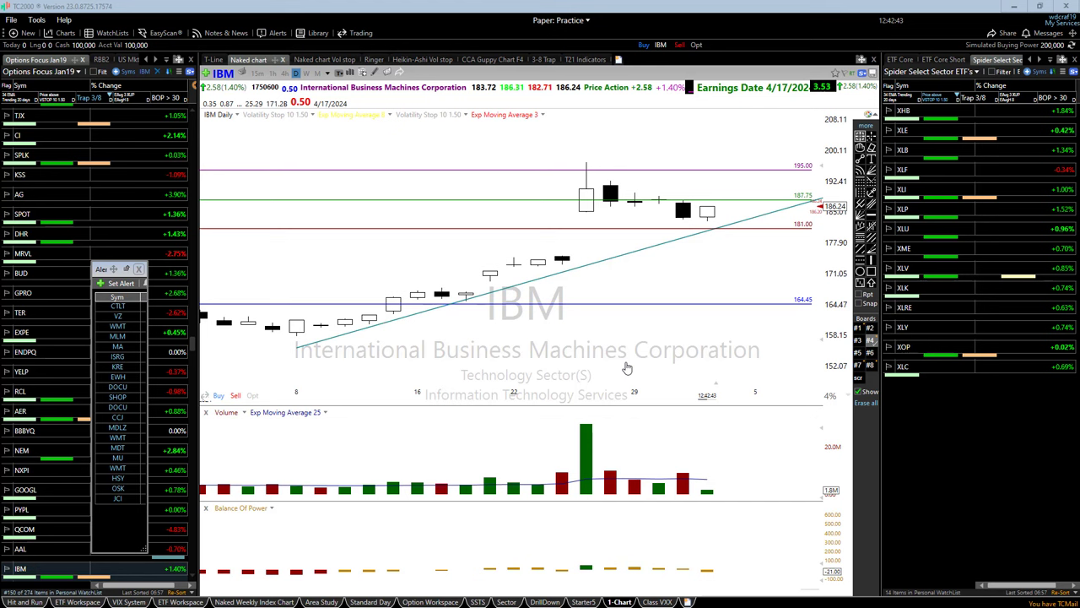
scroll(627, 368, down, 5)
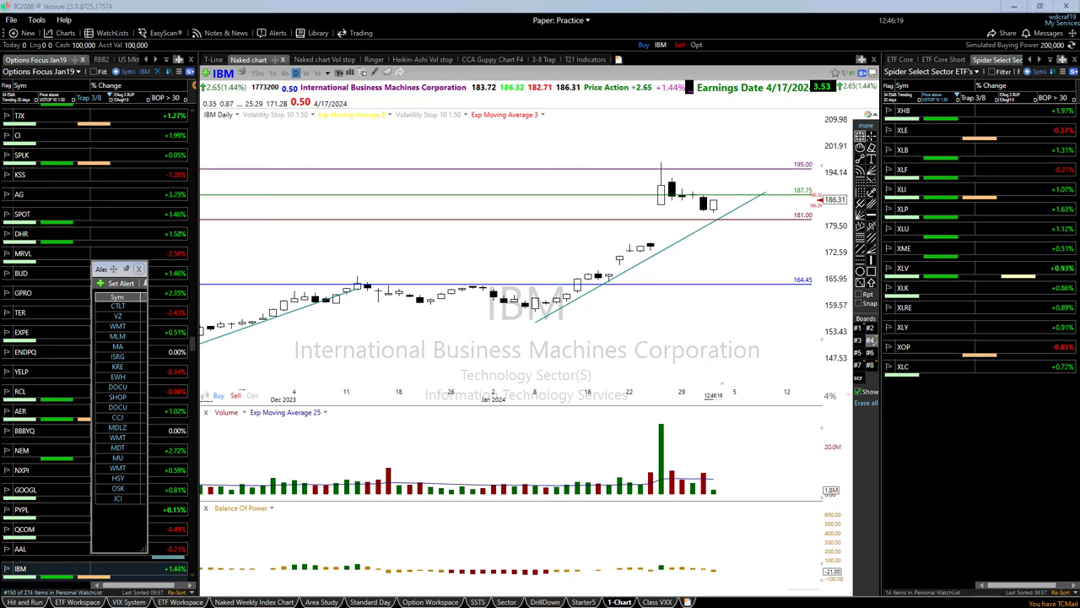
Return to thinkorswim and build a 17 JAN 25 put back ratio selling two 160 puts and buying three 130 puts
key(alt+Tab)
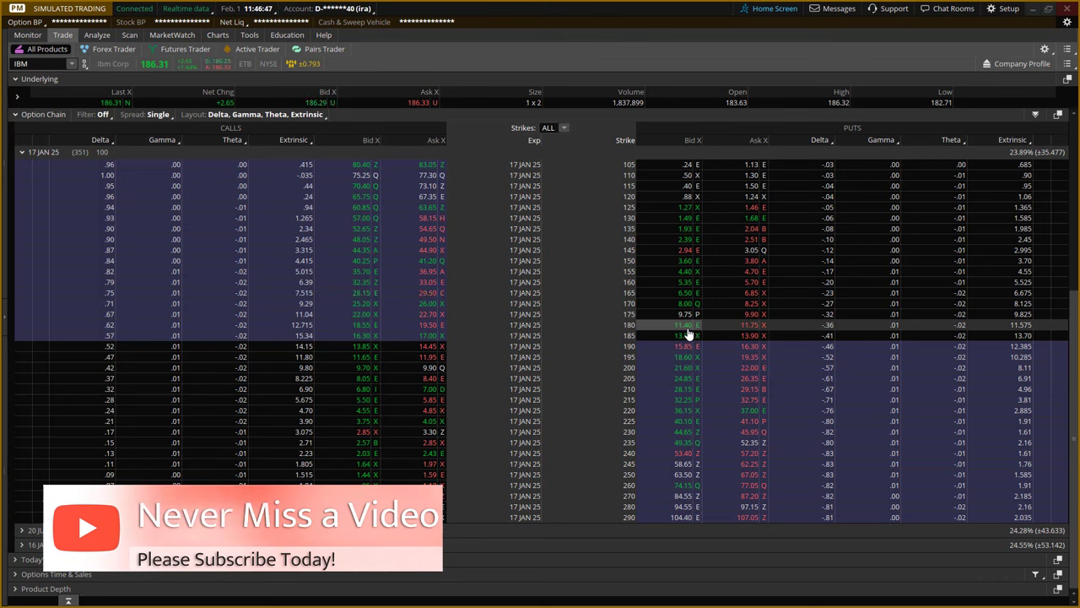
click(688, 285)
click(687, 290)
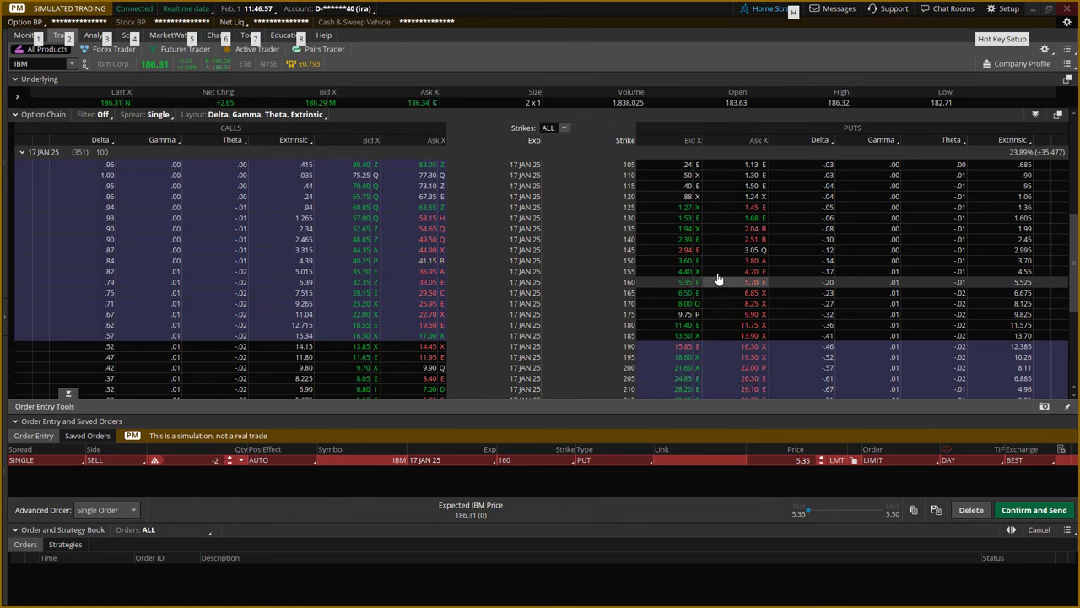
click(751, 222)
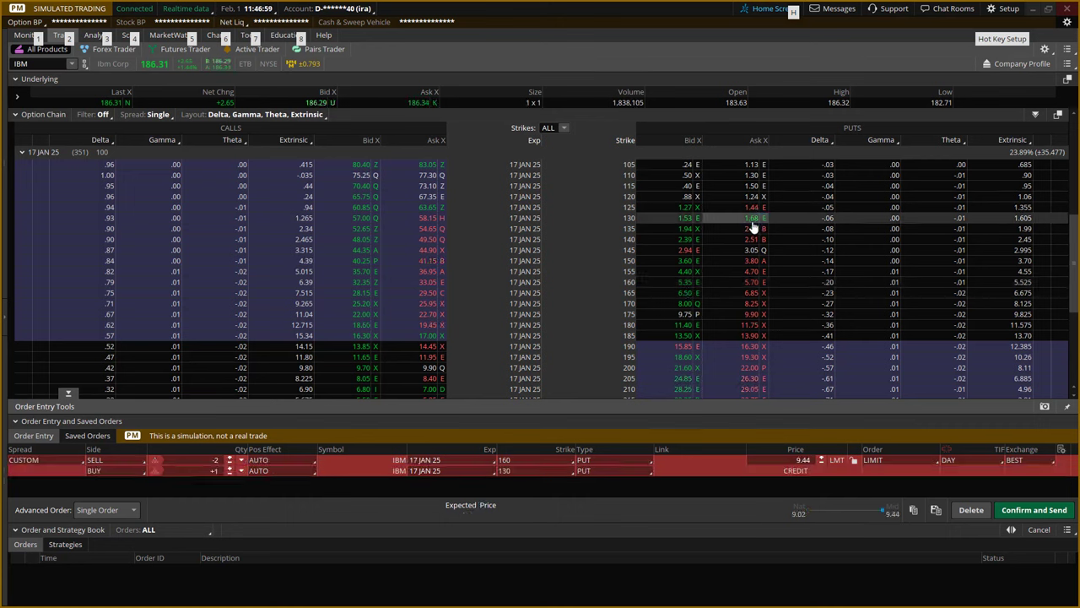
click(752, 222)
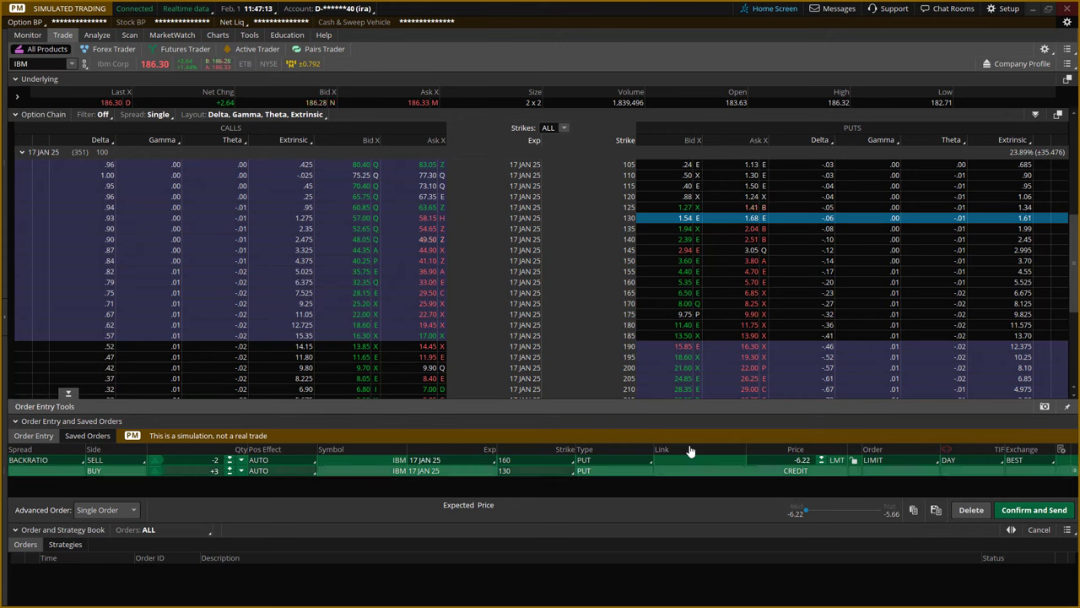
Check the back ratio's order confirmation without sending it, and set the long puts' strike to 140
click(1005, 509)
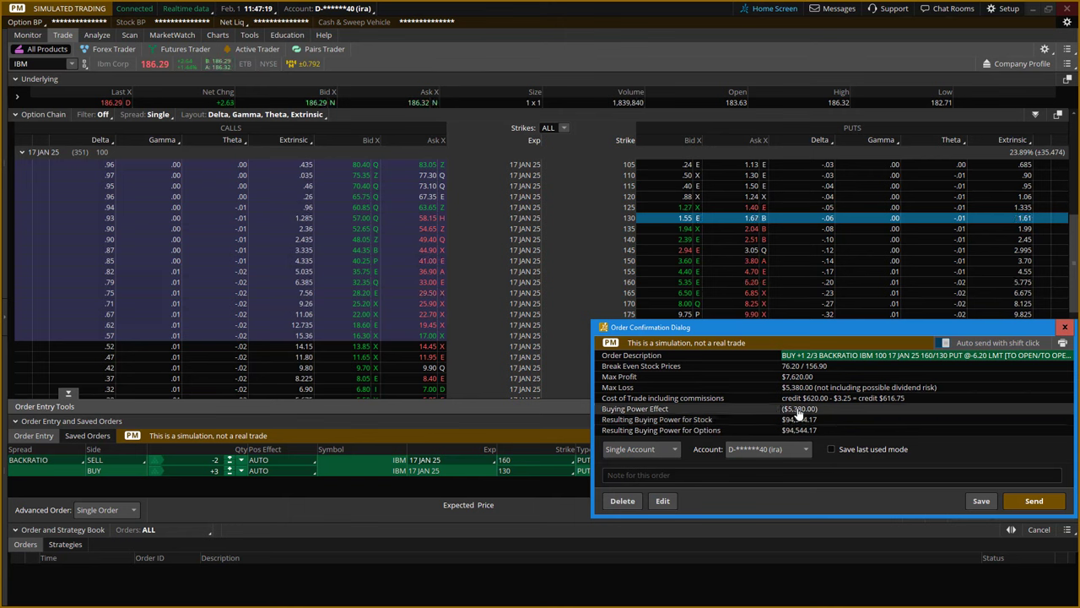
click(1064, 326)
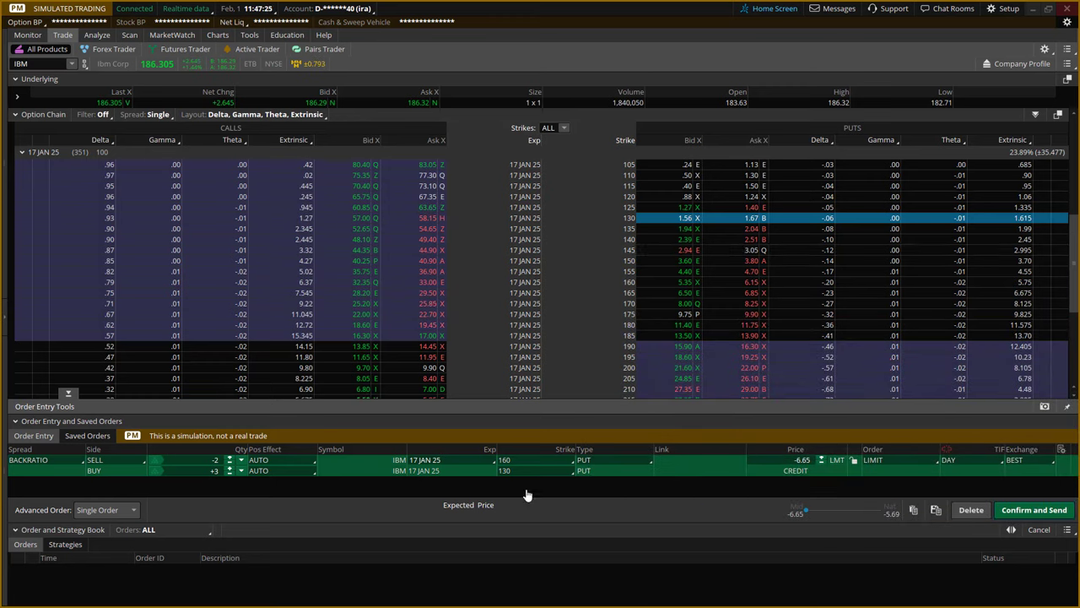
click(572, 471)
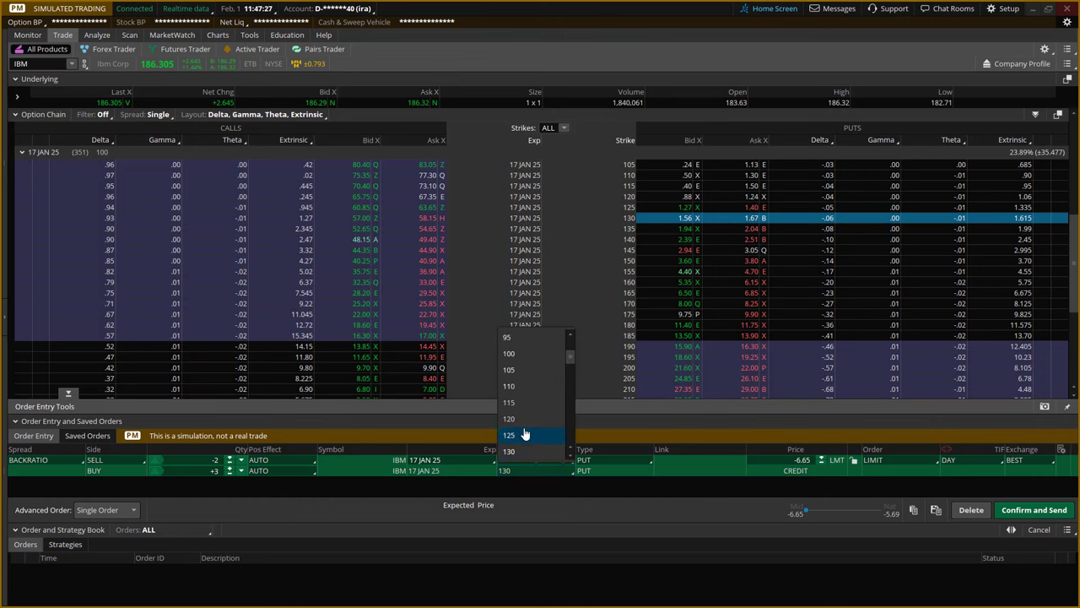
scroll(519, 449, down, 2)
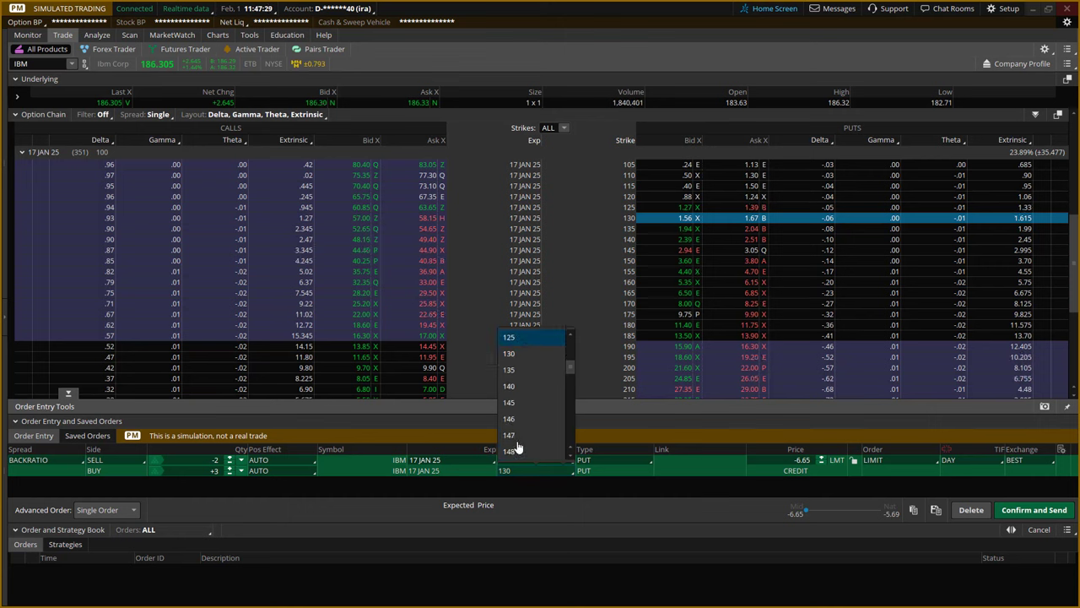
click(511, 387)
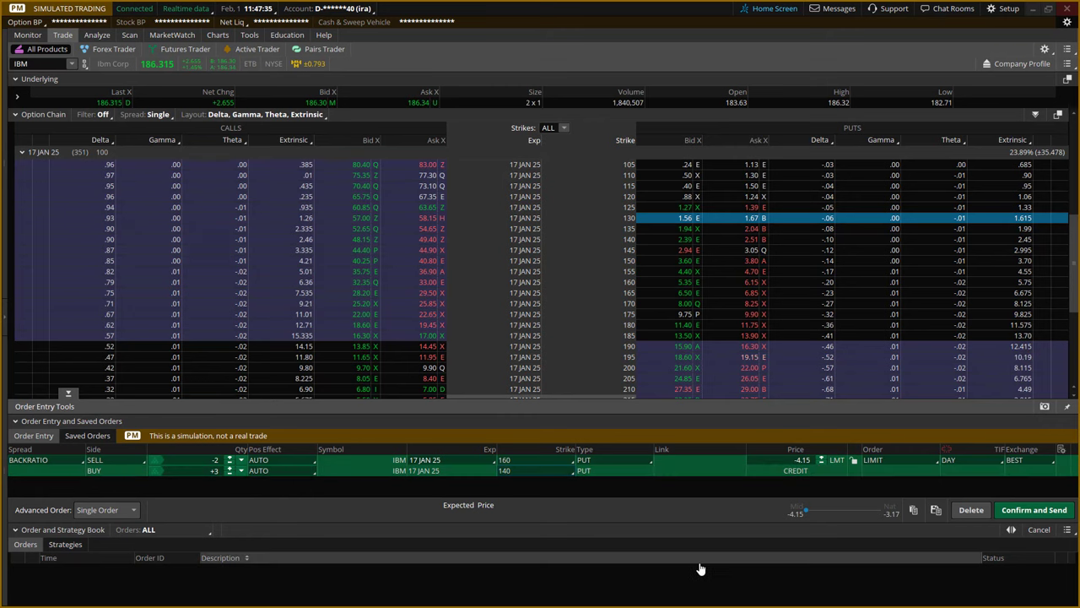
Review the 160/140 put back ratio's break-evens, maximum loss and buying power effect, and close the confirmation unsent
click(1050, 510)
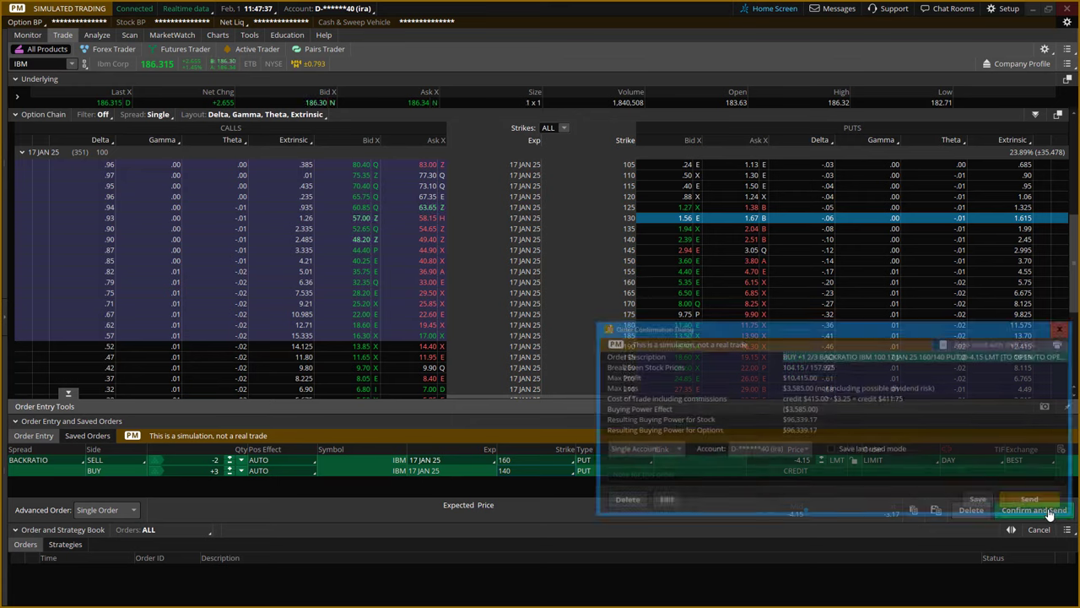
drag(821, 325, 562, 280)
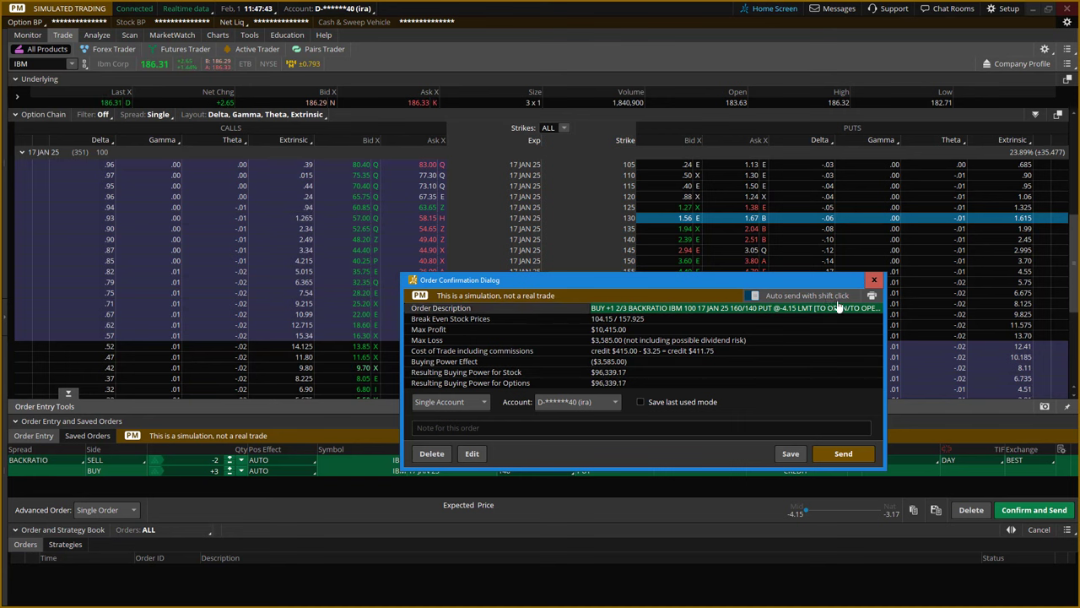
click(875, 279)
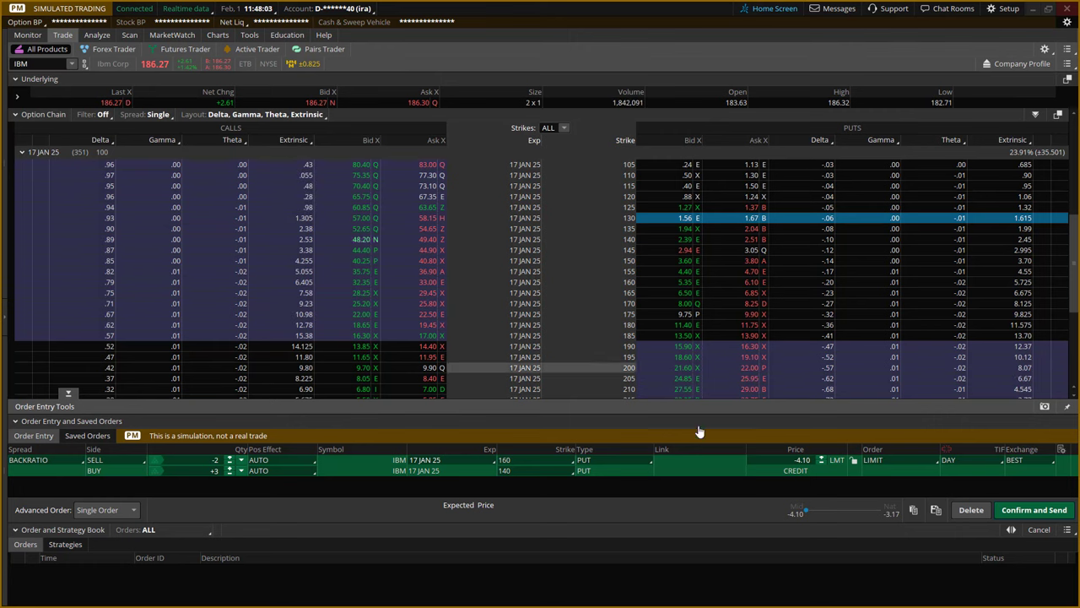
Delete the 17 JAN 25 back ratio order, collapse that expiration and expand 15 MAR 24 in the option chain
click(971, 510)
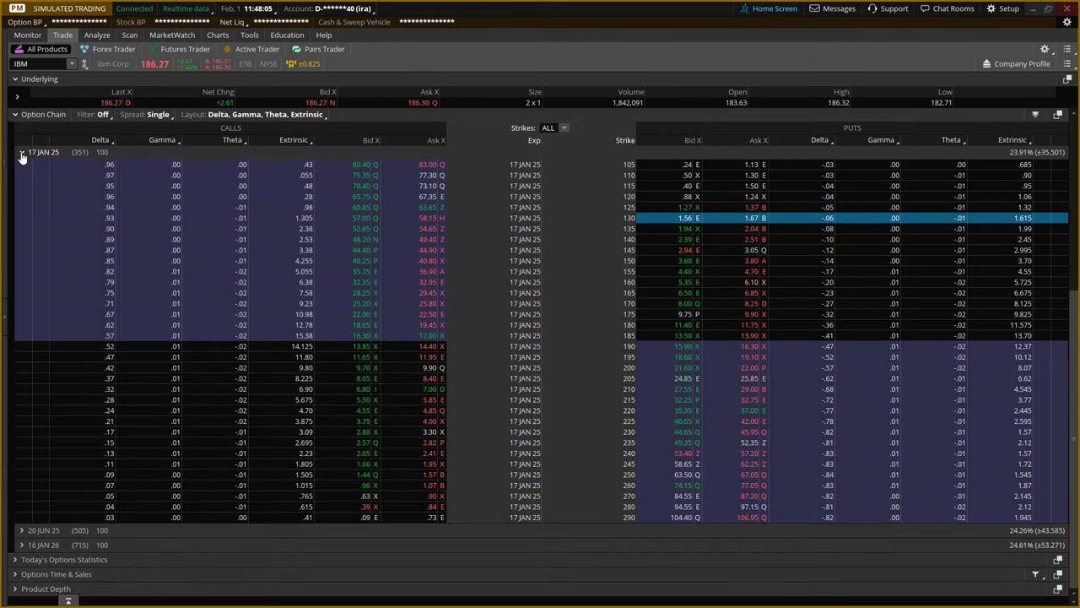
click(21, 152)
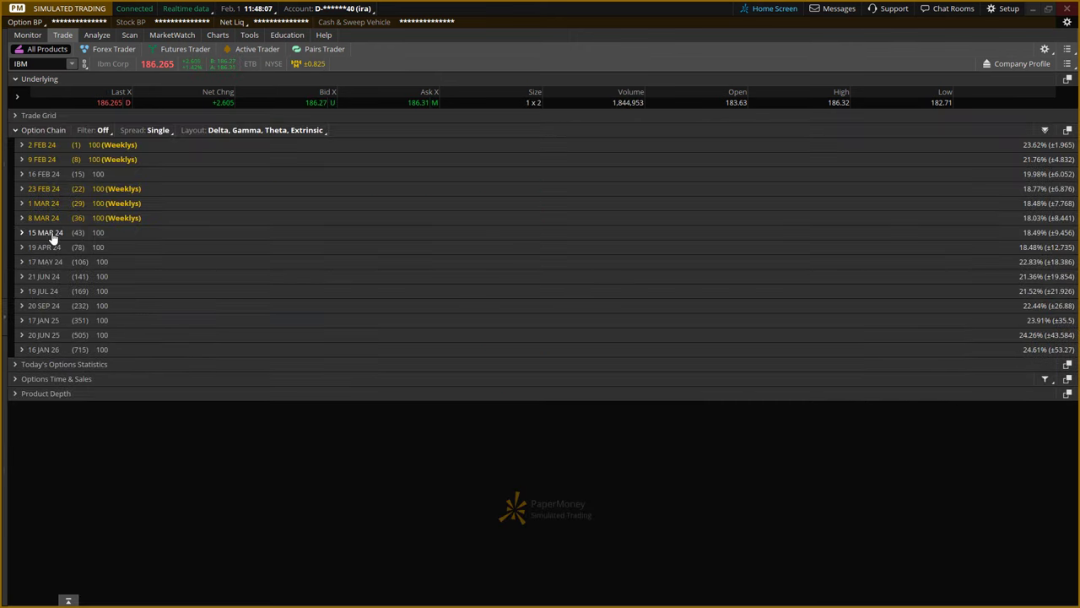
click(47, 232)
Build a 15 MAR 24 put back ratio selling two 175 puts and buying three 160 puts
scroll(542, 363, down, 5)
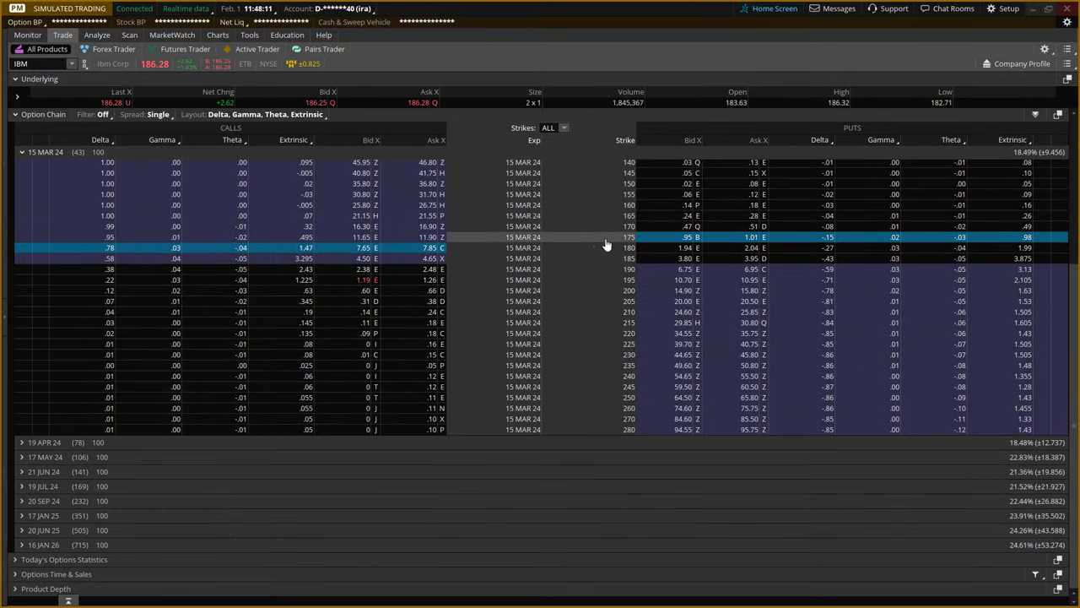
scroll(626, 264, up, 1)
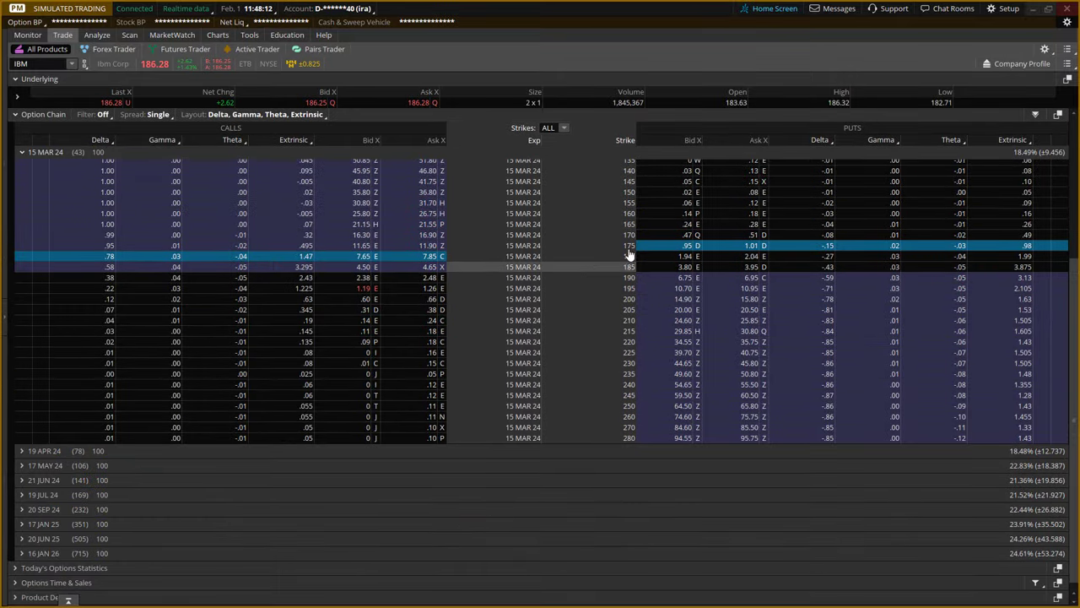
click(690, 248)
click(688, 248)
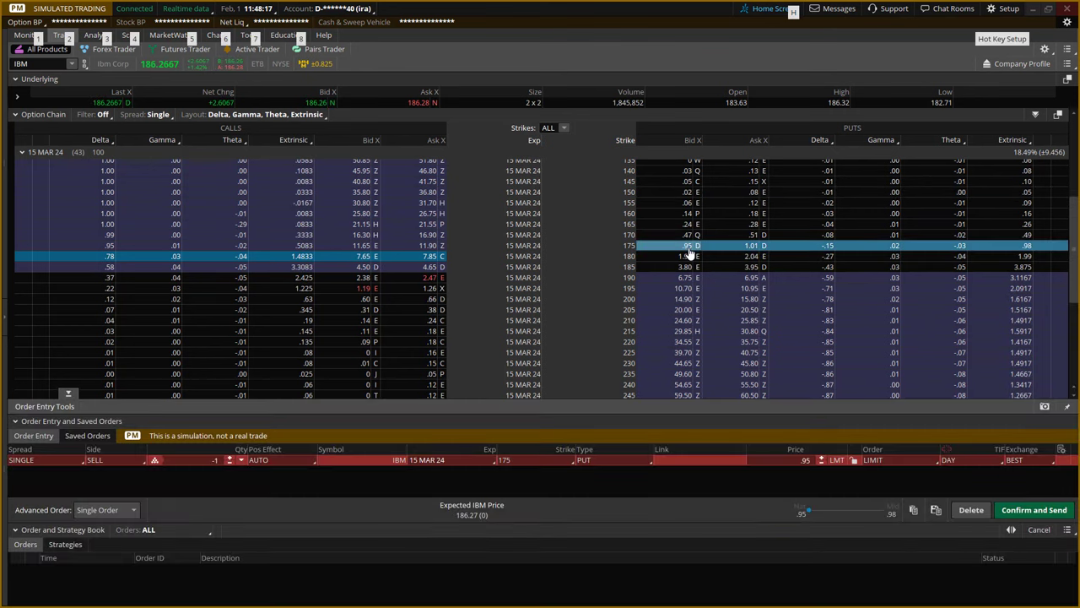
ctrl+click(756, 213)
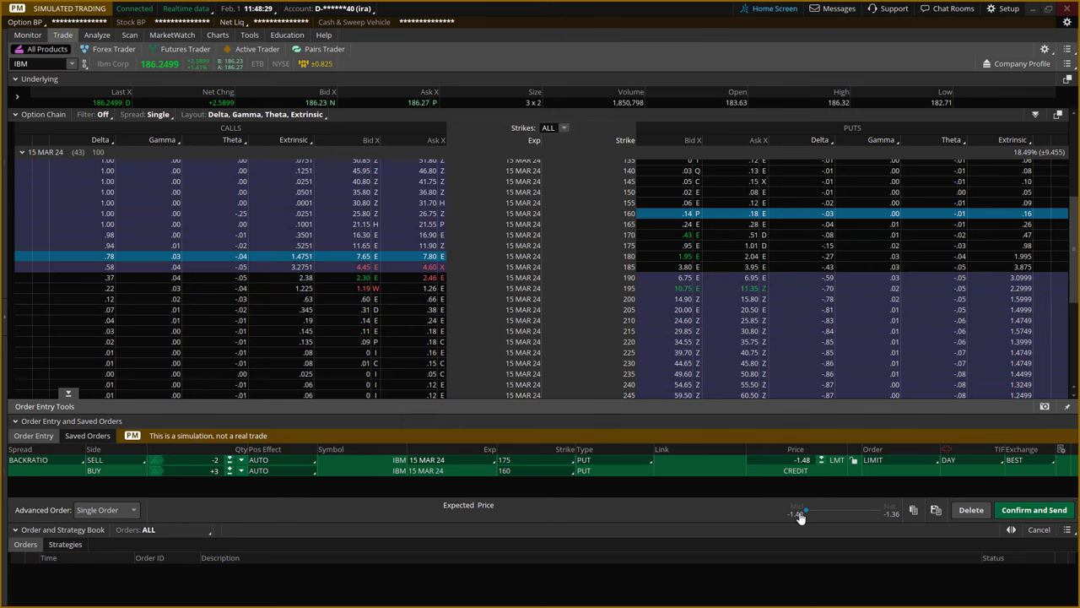
Review the 175/160 put back ratio's break-evens, maximum loss and buying power effect, and close the confirmation unsent
click(1025, 511)
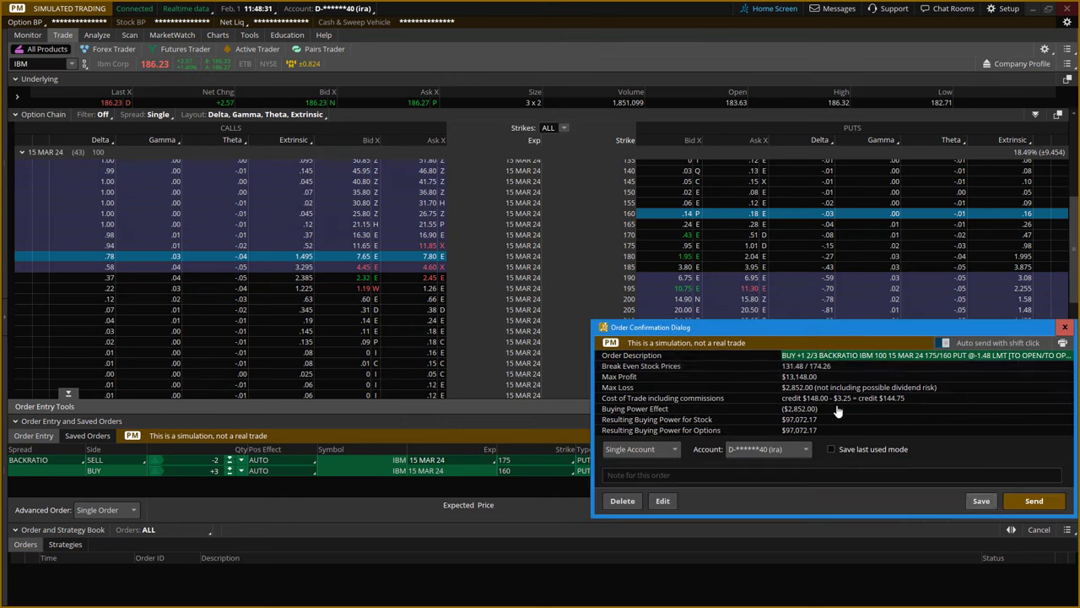
drag(848, 327, 587, 231)
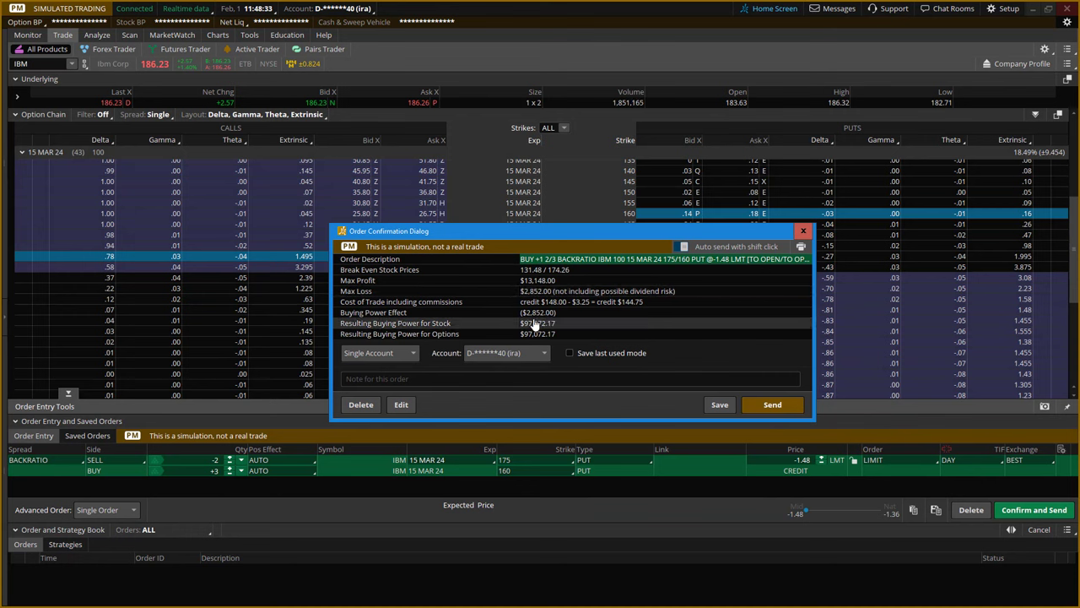
click(803, 233)
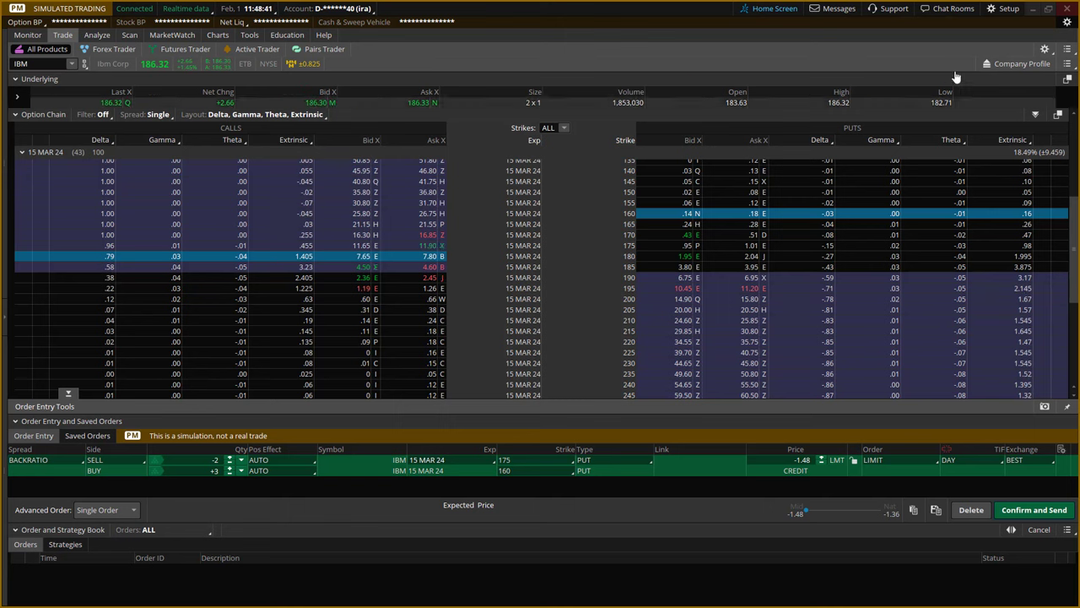
Switch to TC2000, dismiss the CTLT trendline alert, and set IBM's blue horizontal line to 175
click(1031, 8)
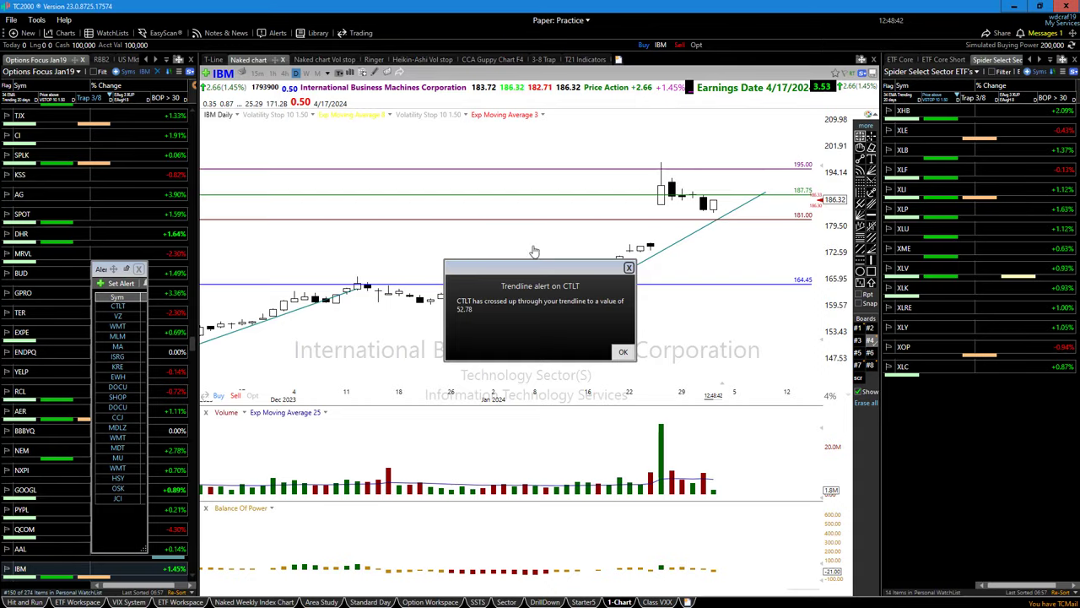
click(621, 352)
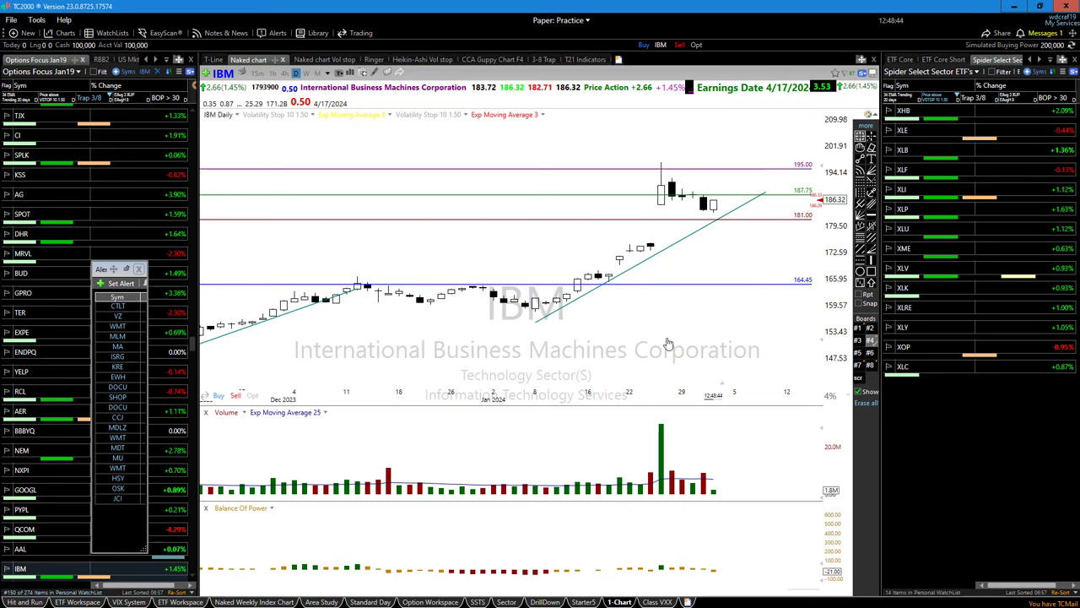
right_click(718, 285)
click(747, 292)
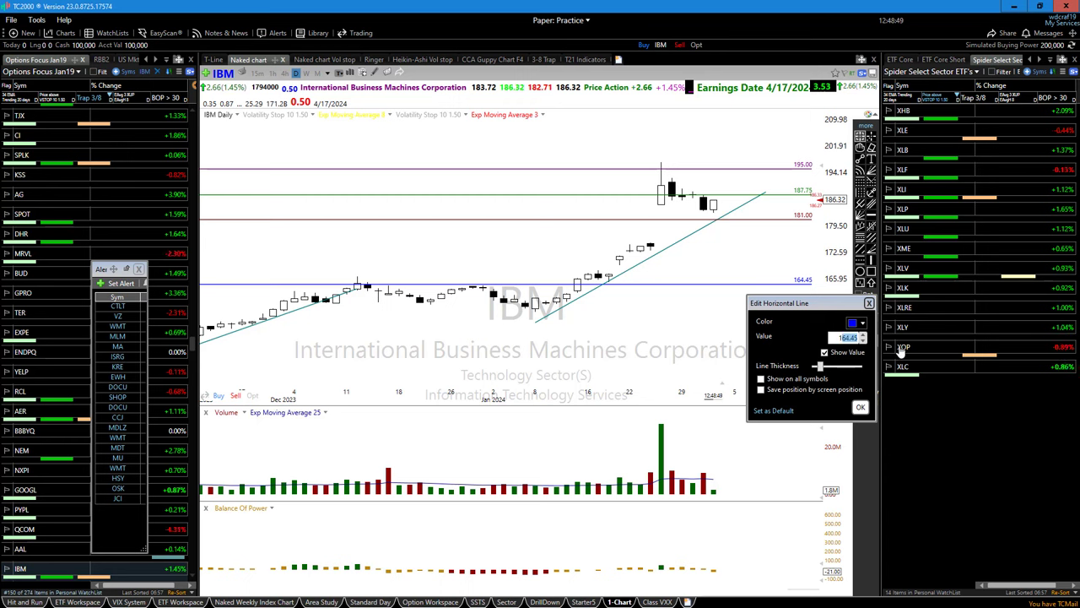
text(175)
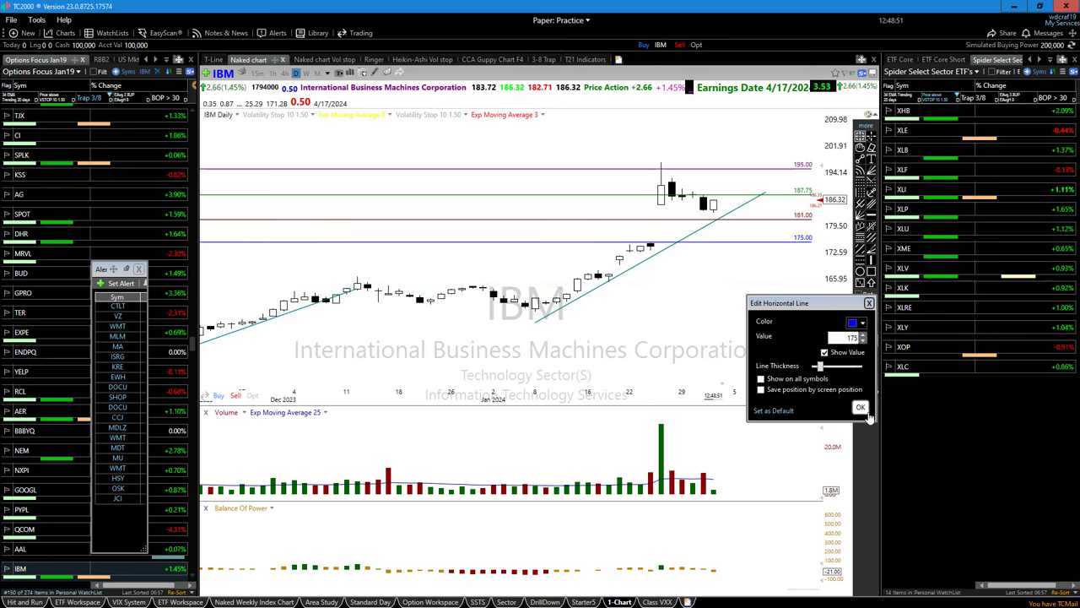
click(864, 411)
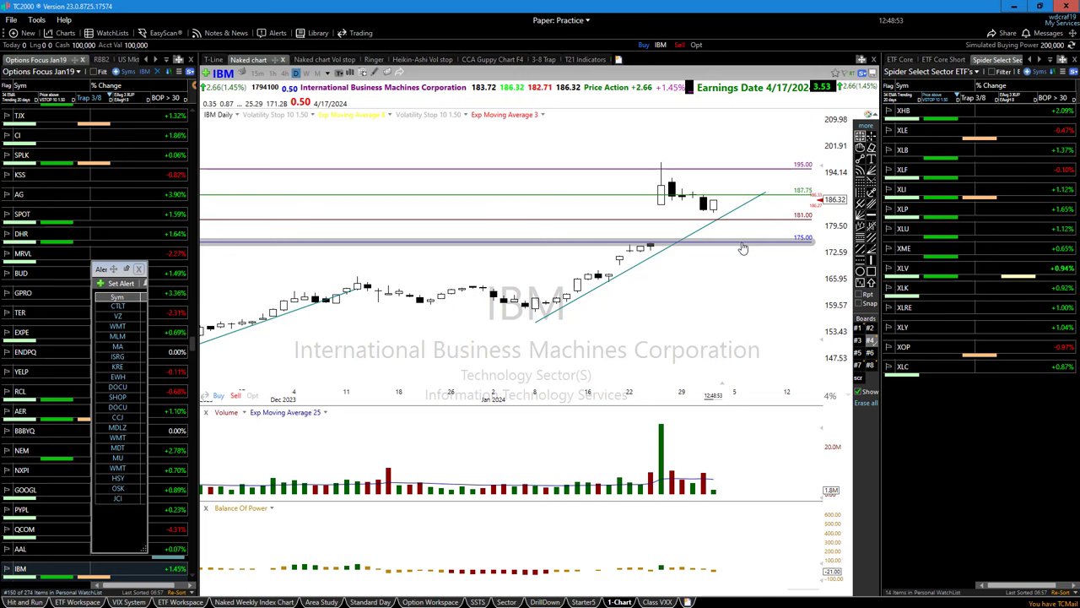
mouse_move(742, 247)
click(737, 251)
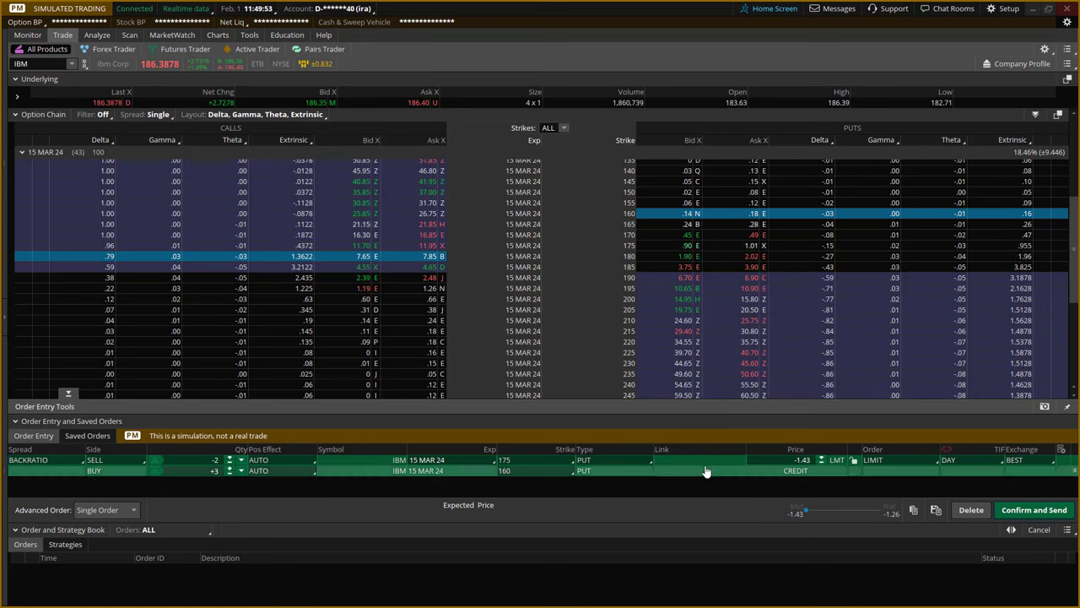
Return to thinkorswim and analyze the 175/160 back ratio's risk profile with the probability date set to 03/15/2024
right_click(709, 470)
click(762, 513)
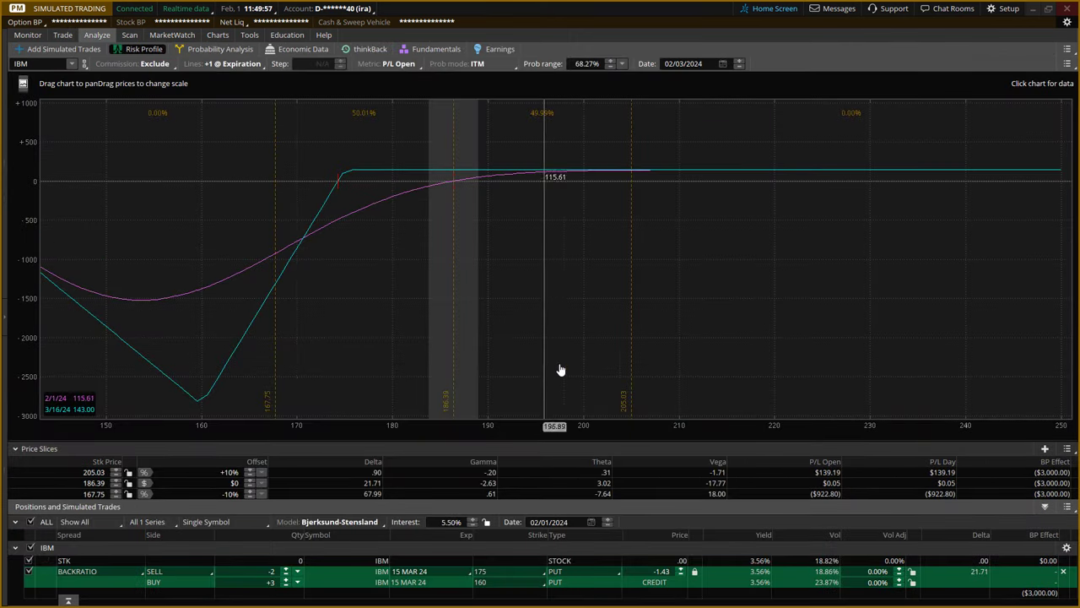
drag(560, 369, 753, 373)
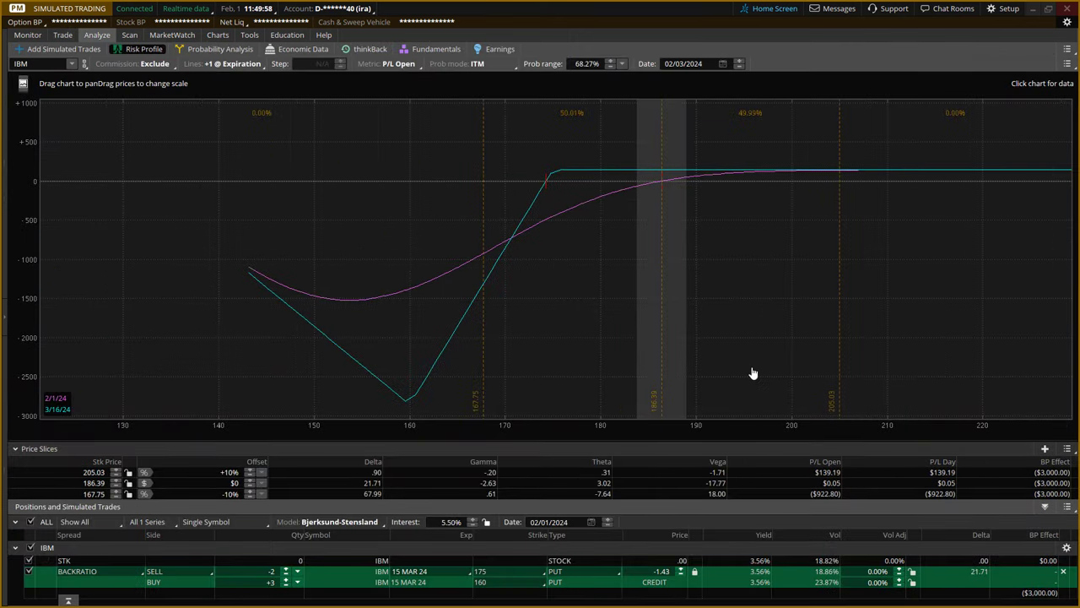
click(722, 63)
click(746, 86)
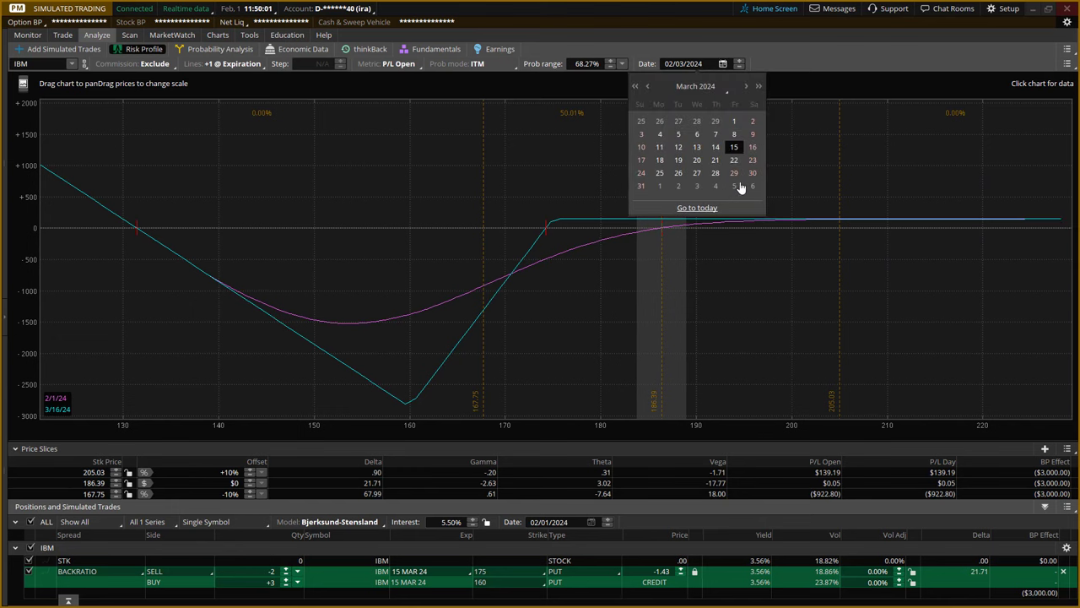
click(733, 148)
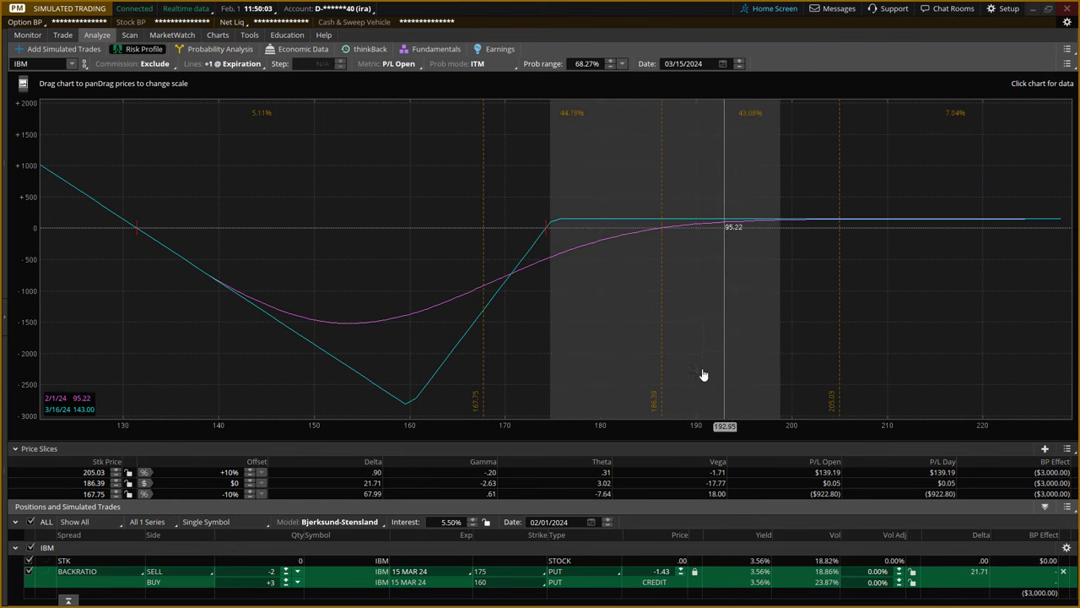
Mark the flat profit line across the probability zone, and move two price slices to about 163.88 and 175
drag(711, 373, 634, 373)
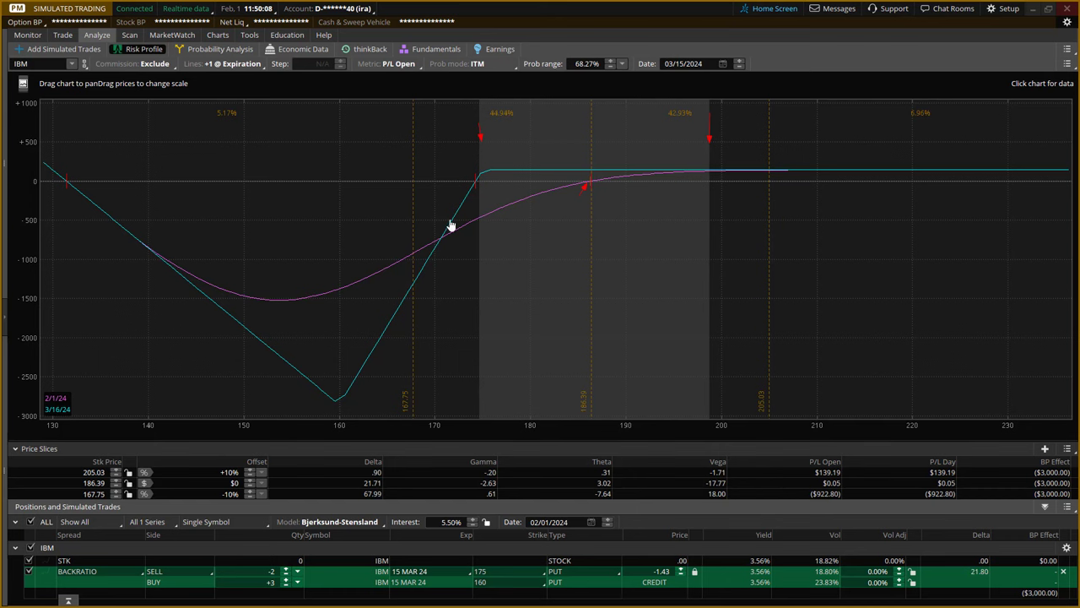
drag(459, 166, 464, 173)
drag(489, 167, 716, 164)
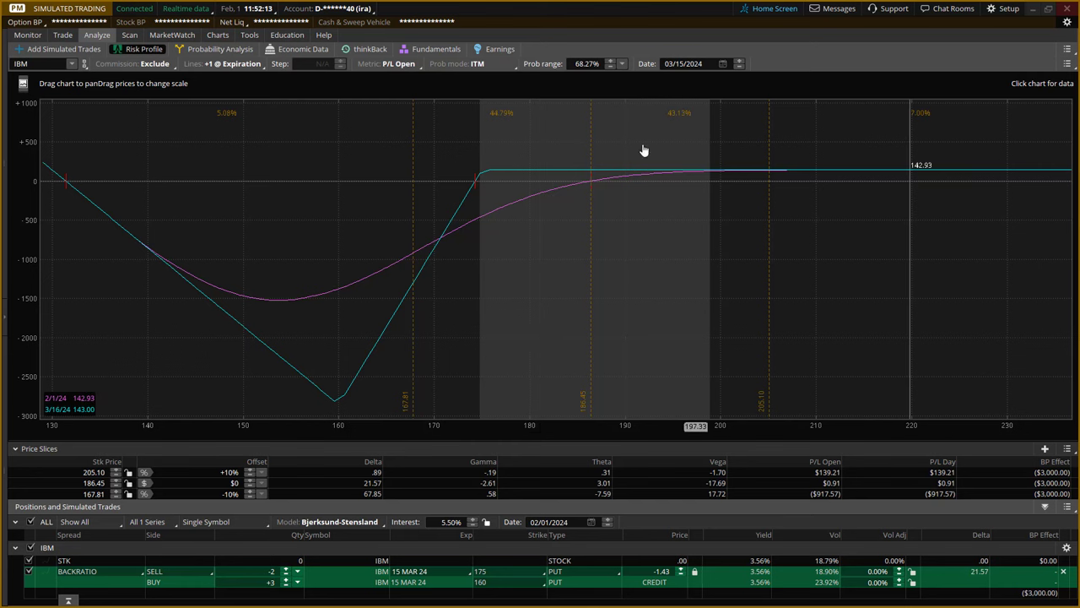
drag(593, 221, 376, 221)
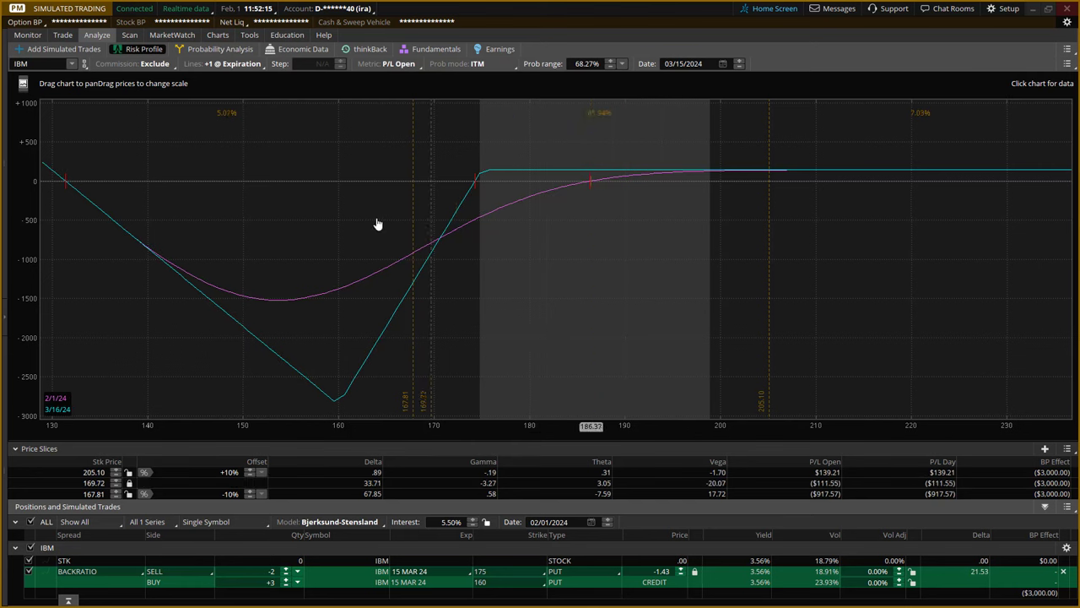
drag(759, 233, 482, 220)
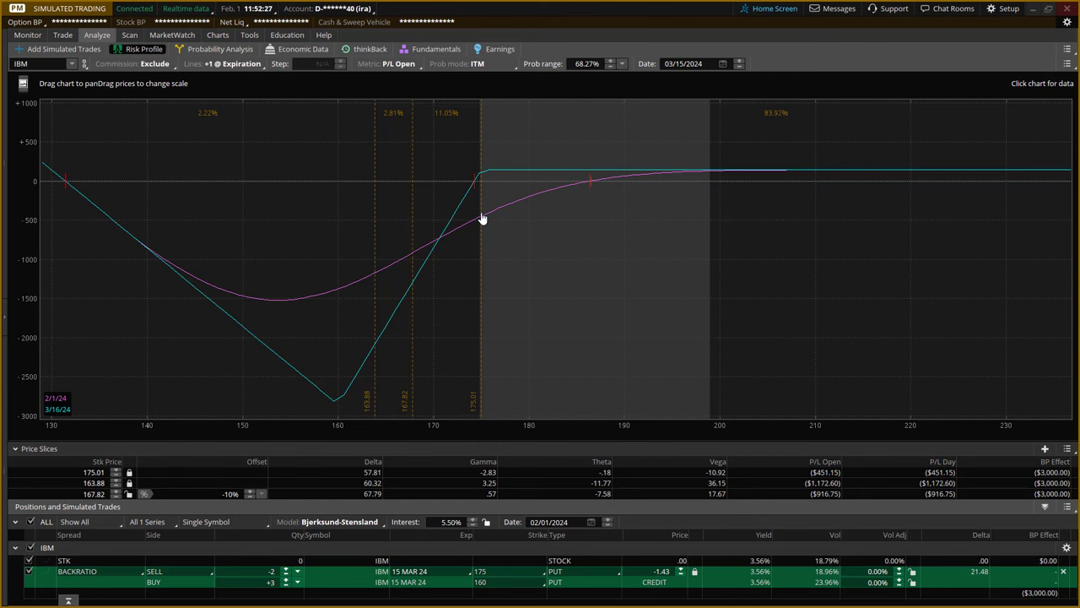
drag(482, 219, 483, 219)
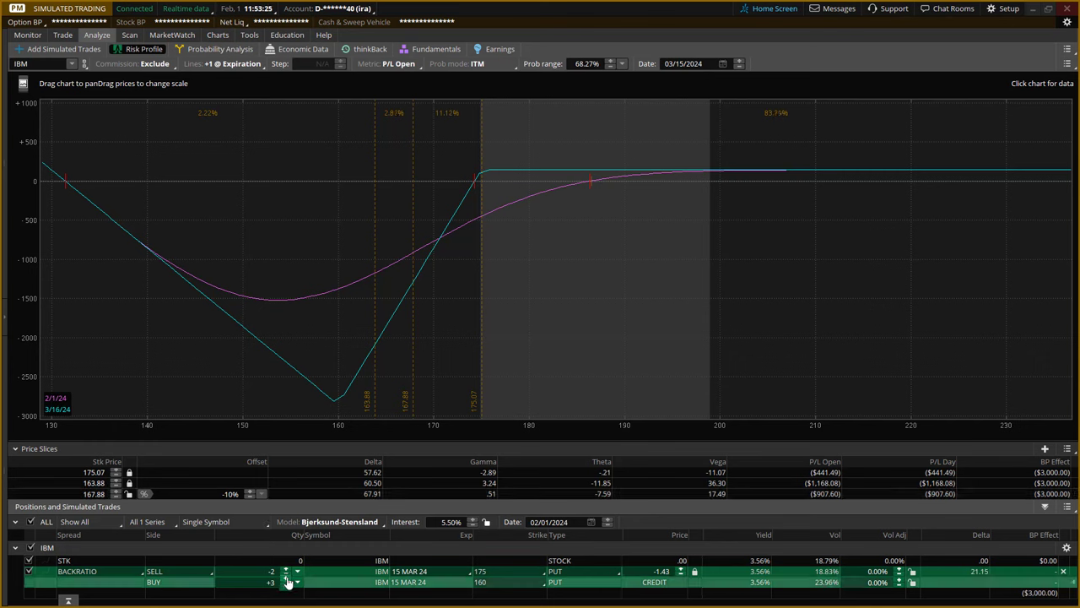
Go back to the 15 MAR 24 back ratio order and set it to sell one 175 put and buy two 160 puts
click(63, 34)
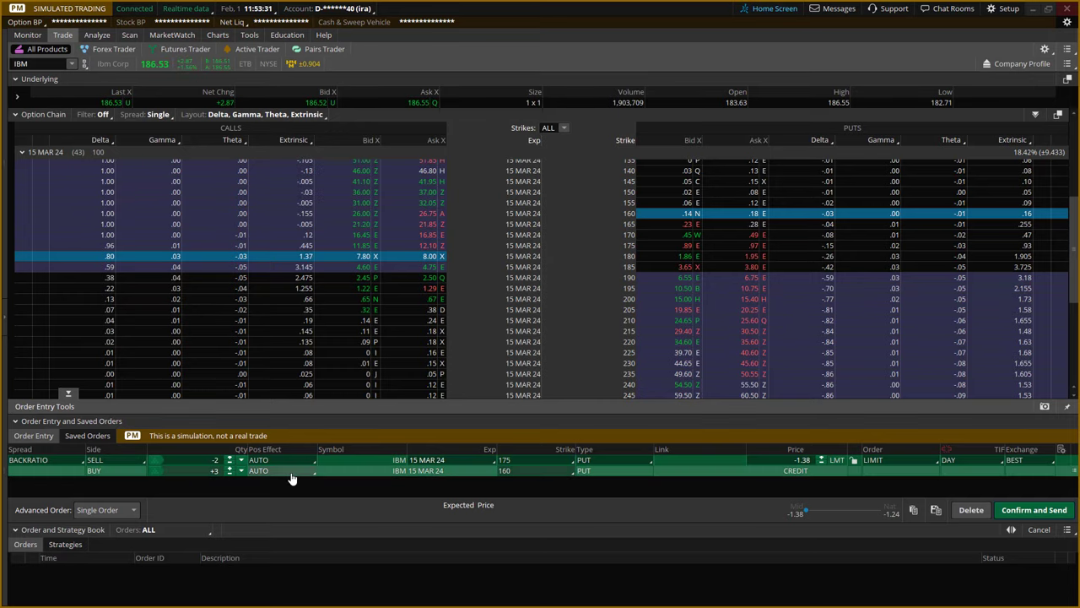
click(229, 467)
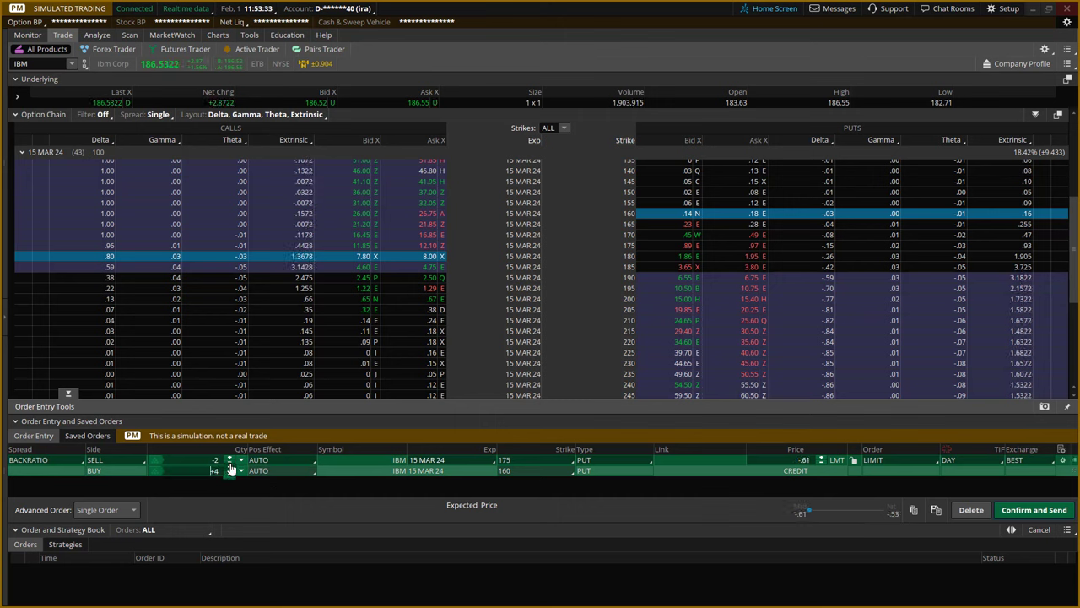
click(229, 456)
click(230, 473)
click(230, 473)
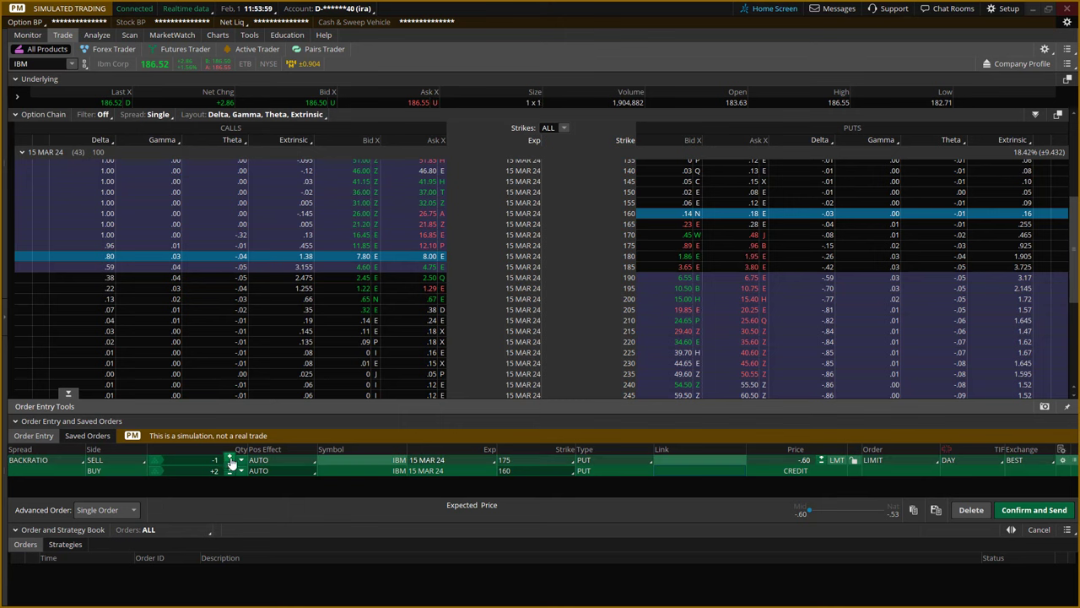
Set the back ratio order to sell two 175 puts and buy three 160 puts again
click(230, 460)
click(231, 464)
click(230, 464)
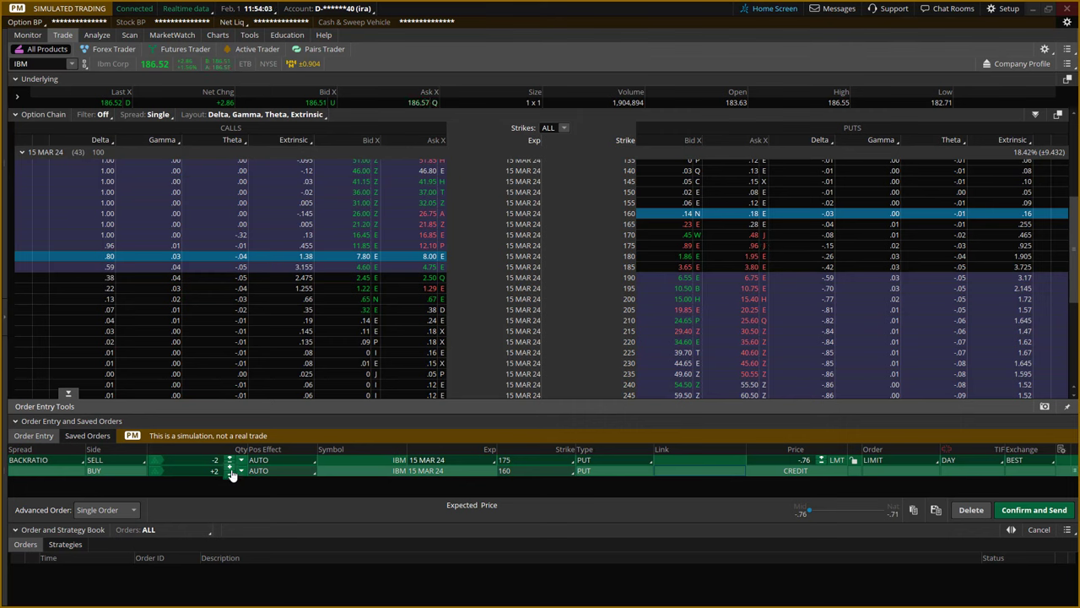
click(229, 467)
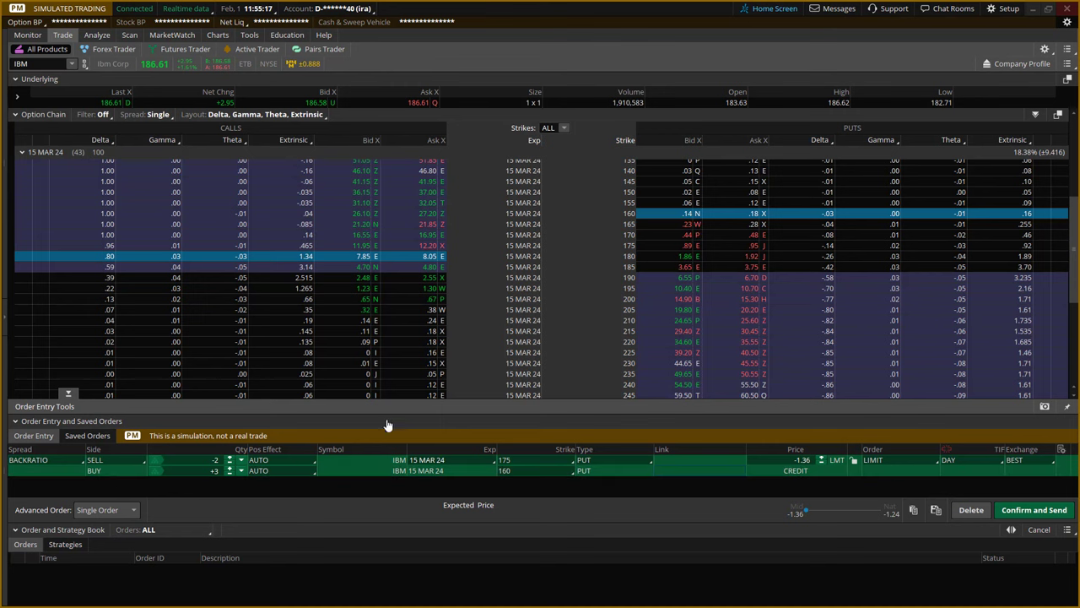
Delete the 15 MAR 24 back ratio order and switch to IBM's chart in TC2000
click(972, 511)
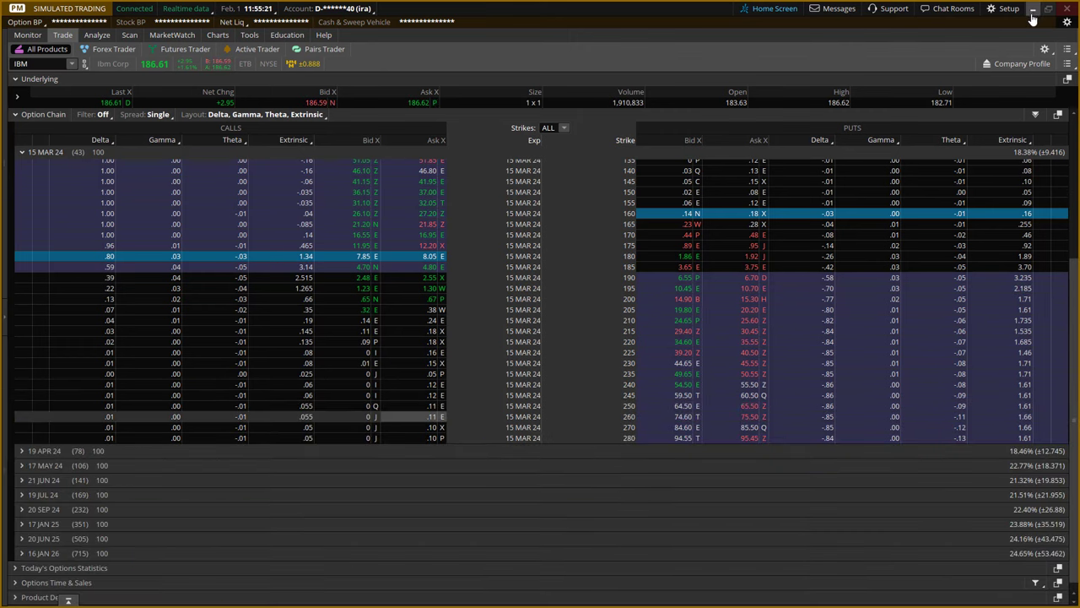
click(1033, 8)
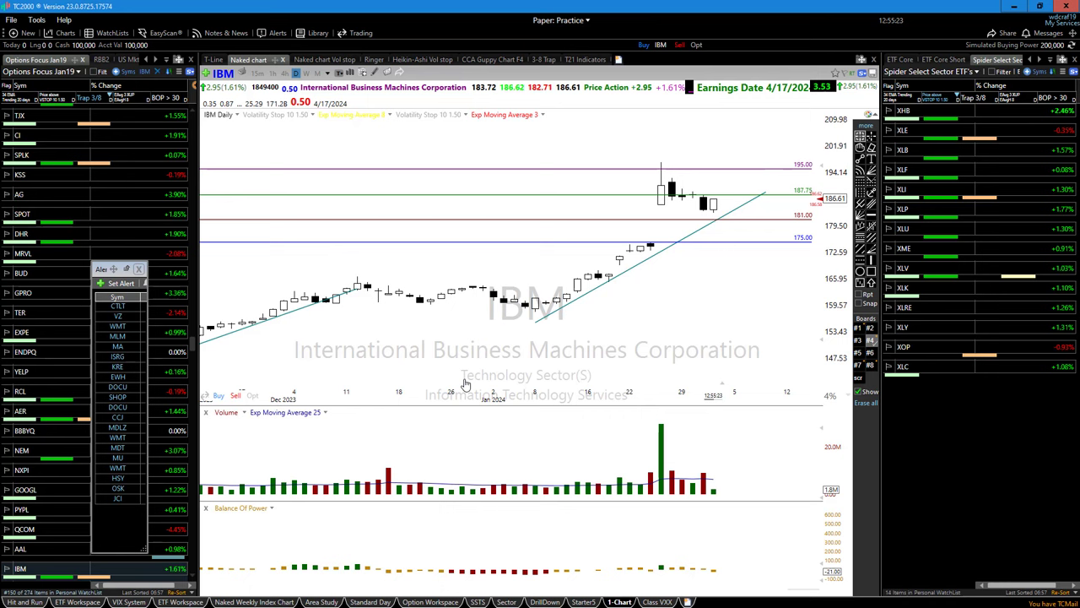